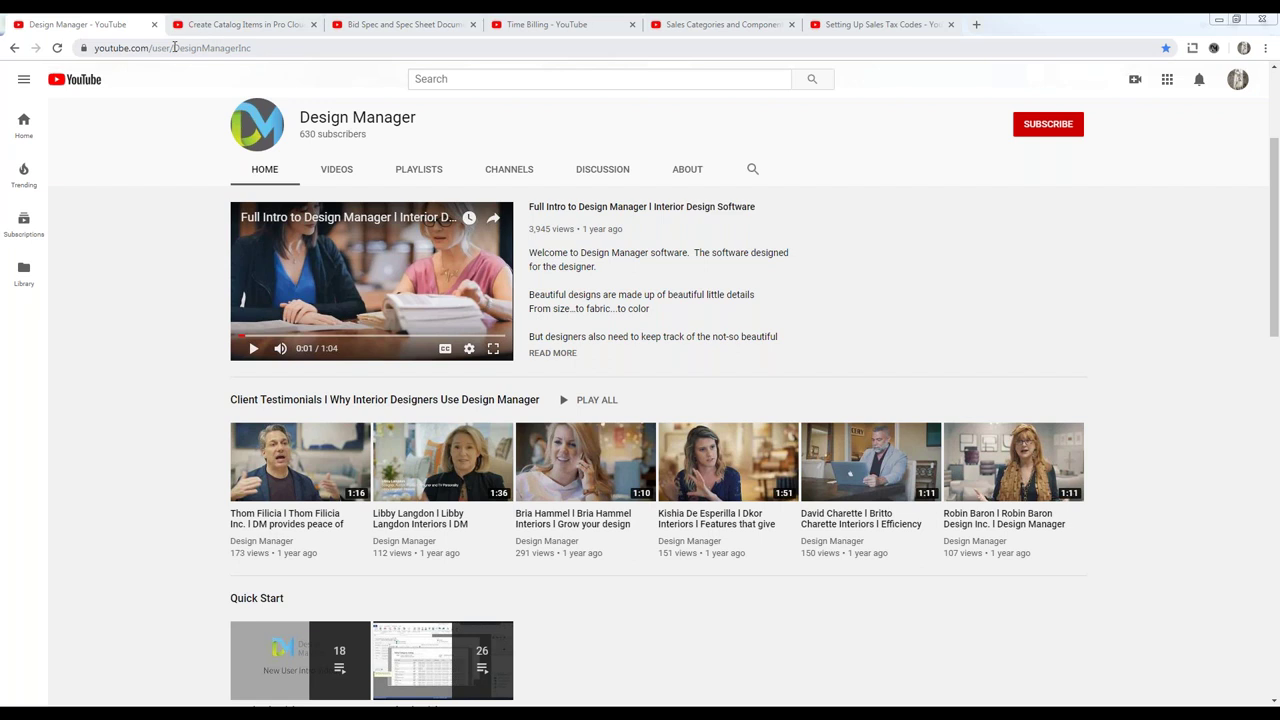
Step: Select the channel name DesignManagerInc in the browser's address bar
click(175, 47)
click(228, 48)
drag(228, 48, 308, 50)
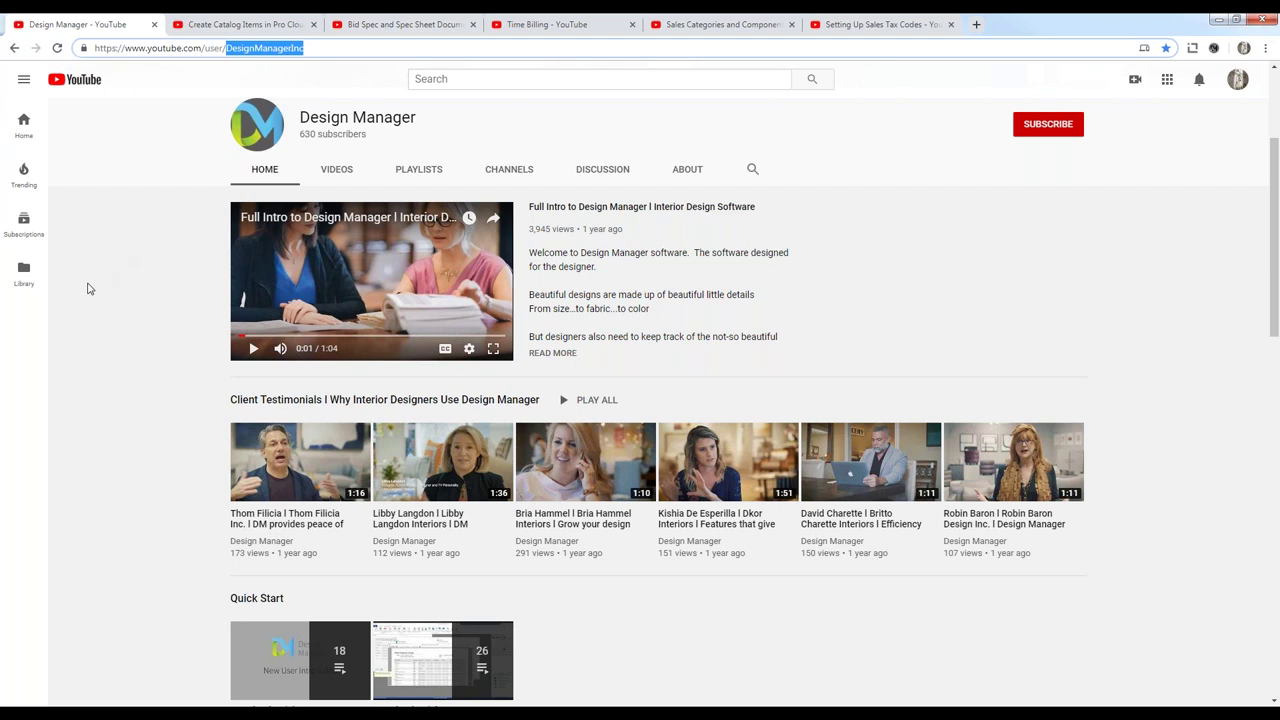
Step: Scroll the channel Home page down to the Accounting Courses and Weekly Webinars playlists
scroll(99, 300, down, 2)
scroll(99, 300, down, 3)
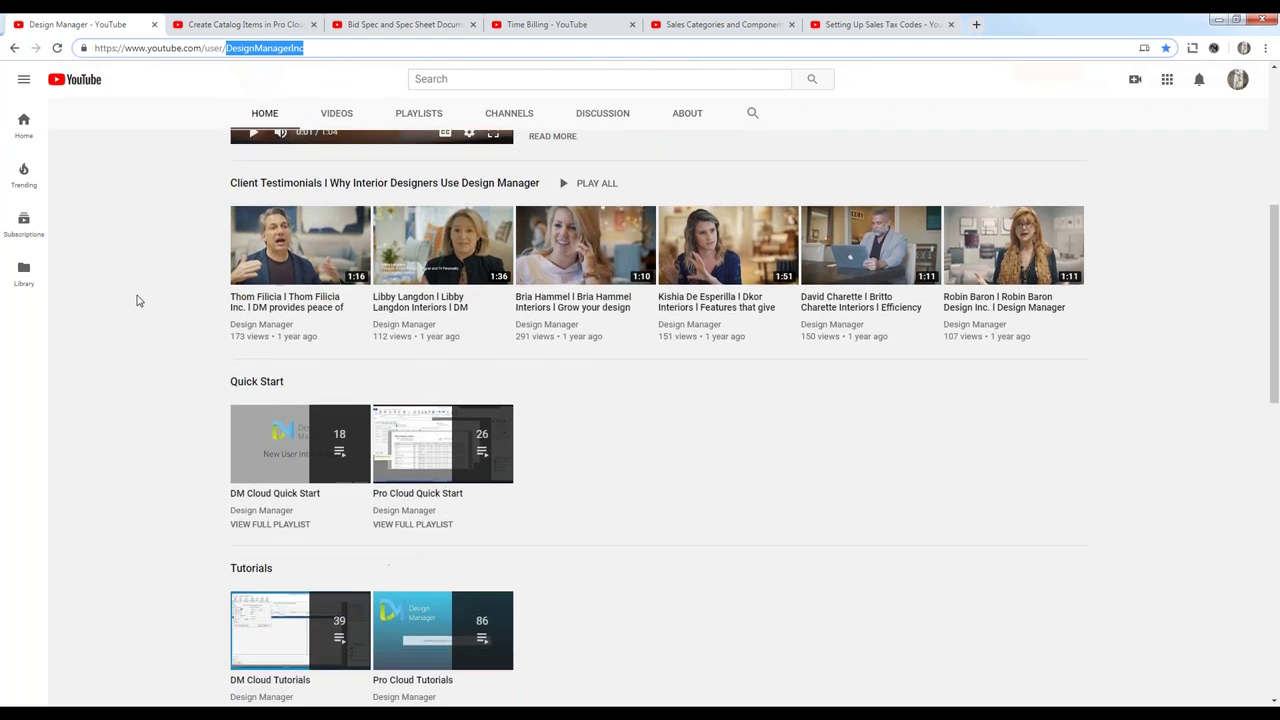
scroll(157, 323, down, 3)
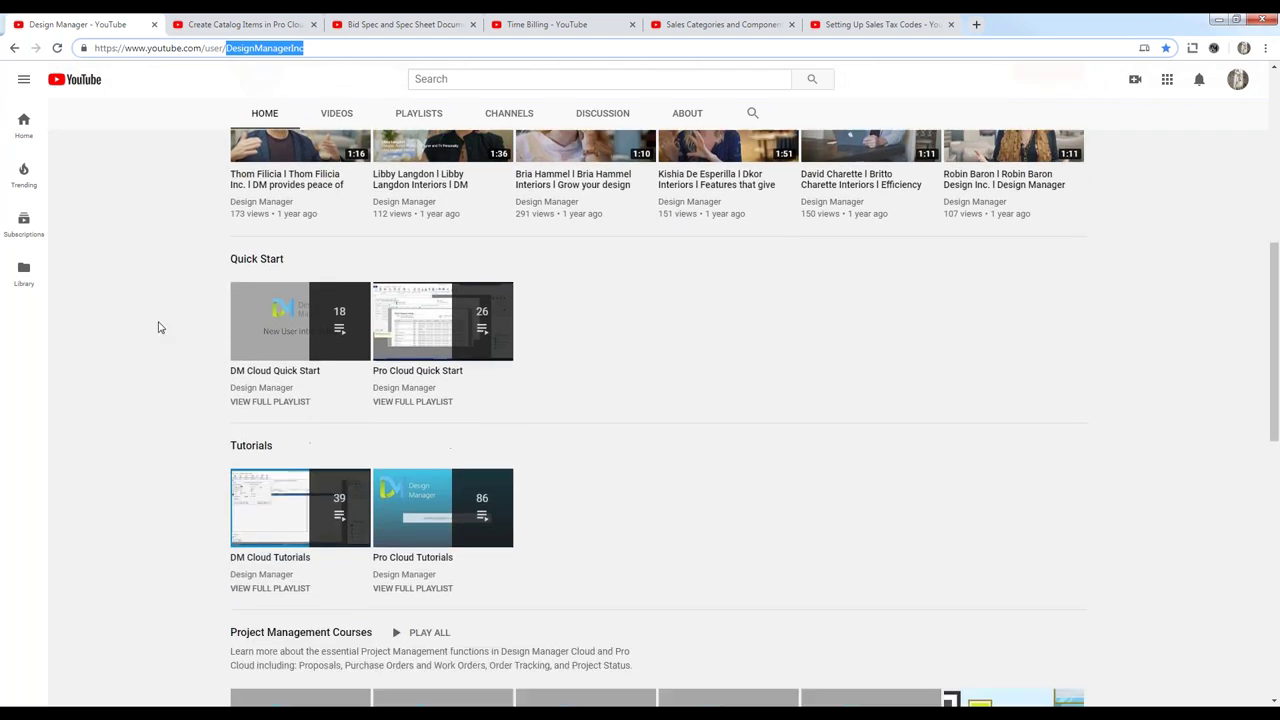
scroll(151, 343, down, 2)
scroll(151, 343, down, 1)
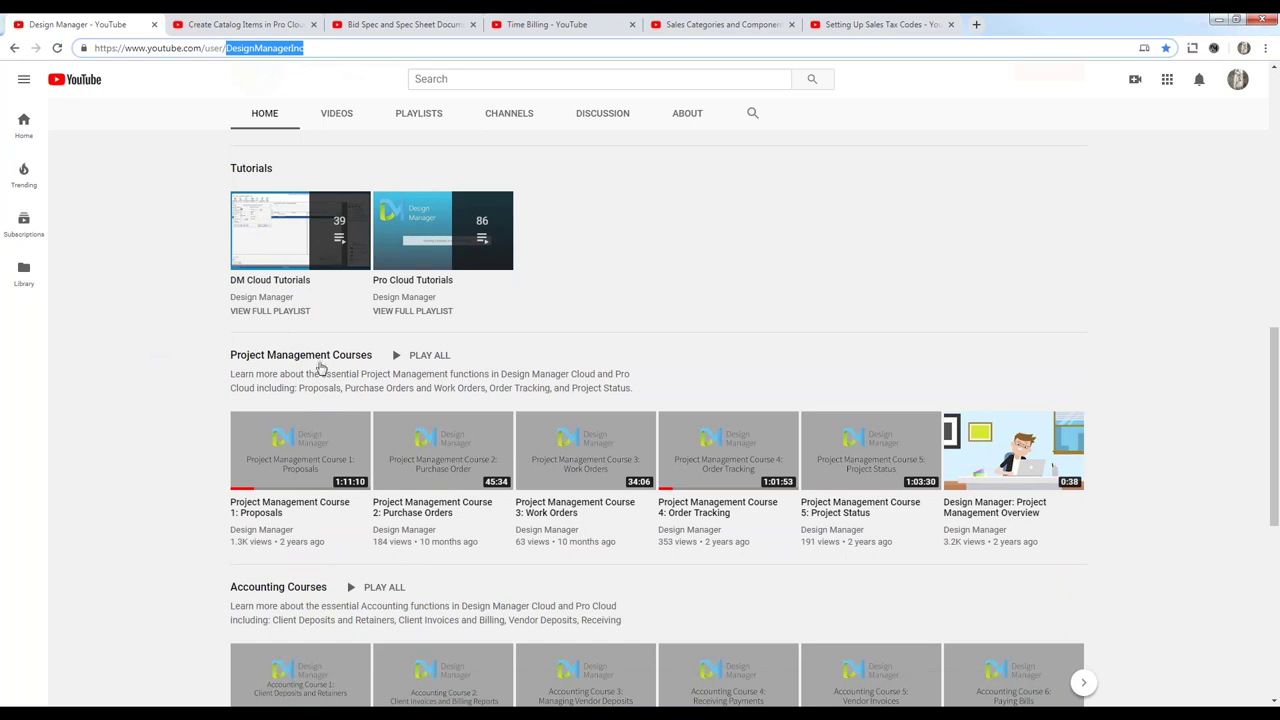
scroll(129, 414, down, 3)
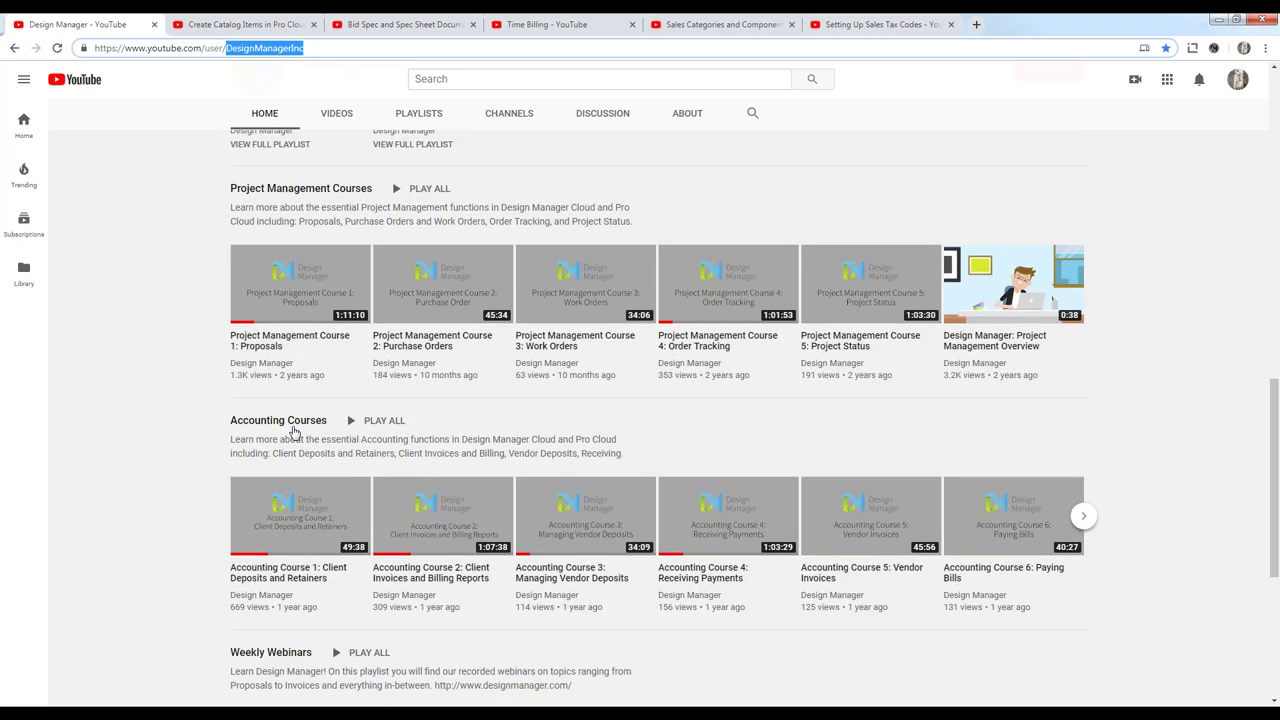
scroll(126, 383, down, 3)
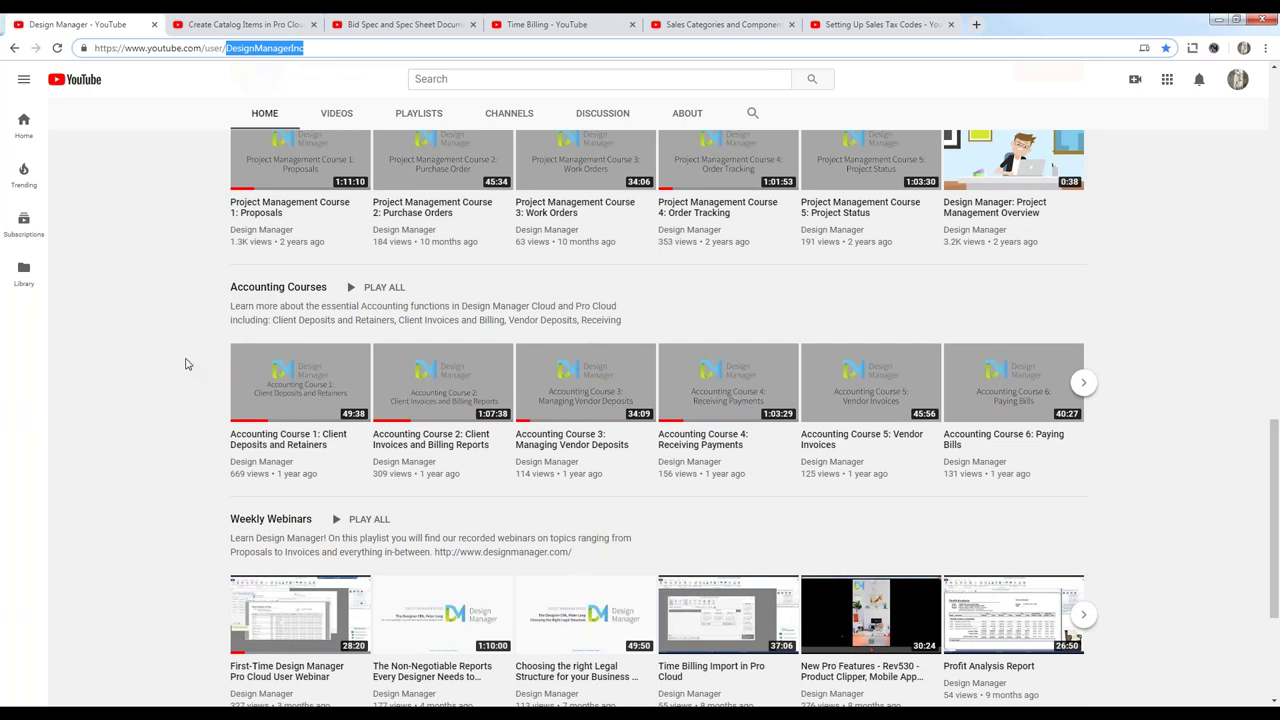
Step: Switch to Design Manager Pro Cloud and open the Projects list, moving it aside
click(1218, 19)
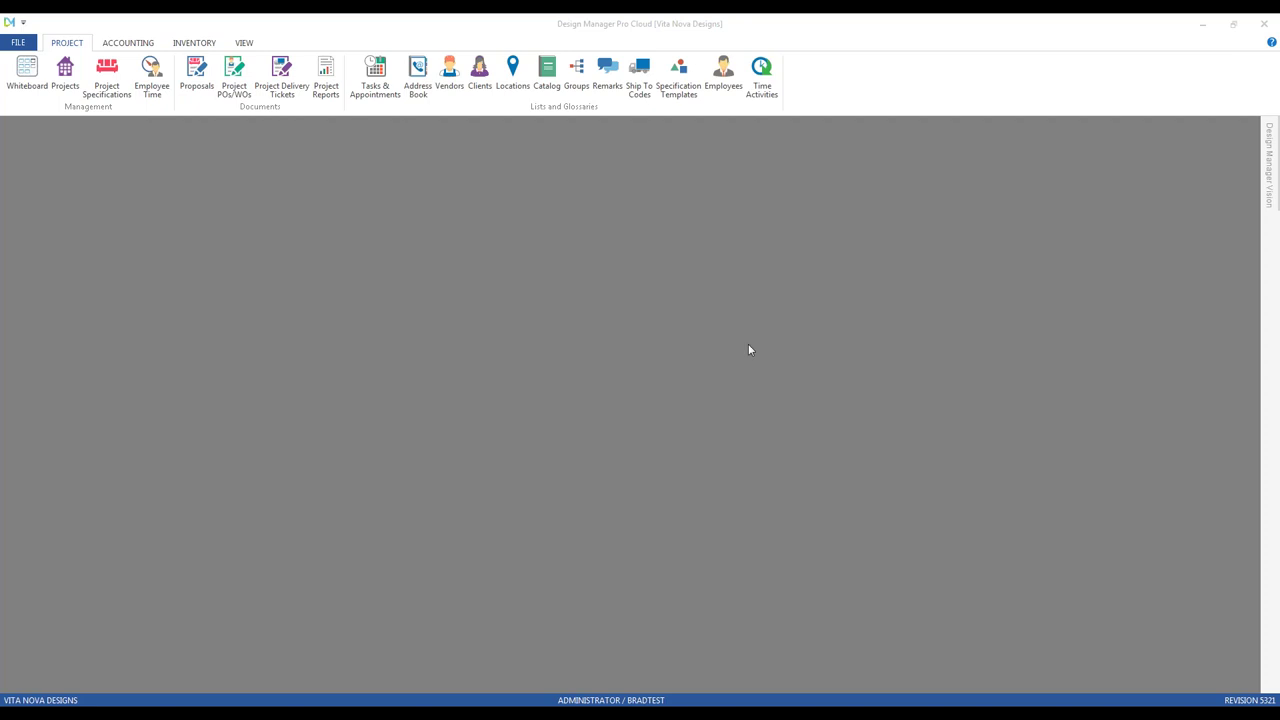
click(65, 75)
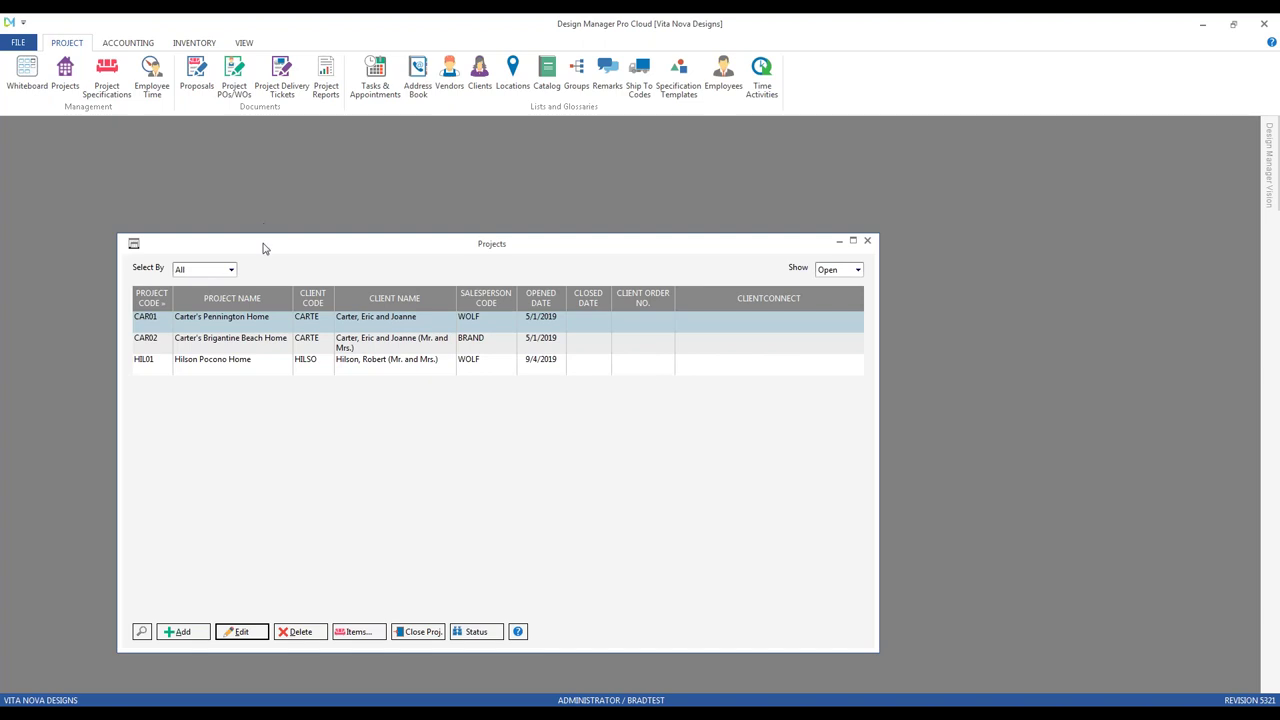
drag(265, 246, 238, 191)
Step: Add a new project and enter 'hi' in its Client field
click(157, 576)
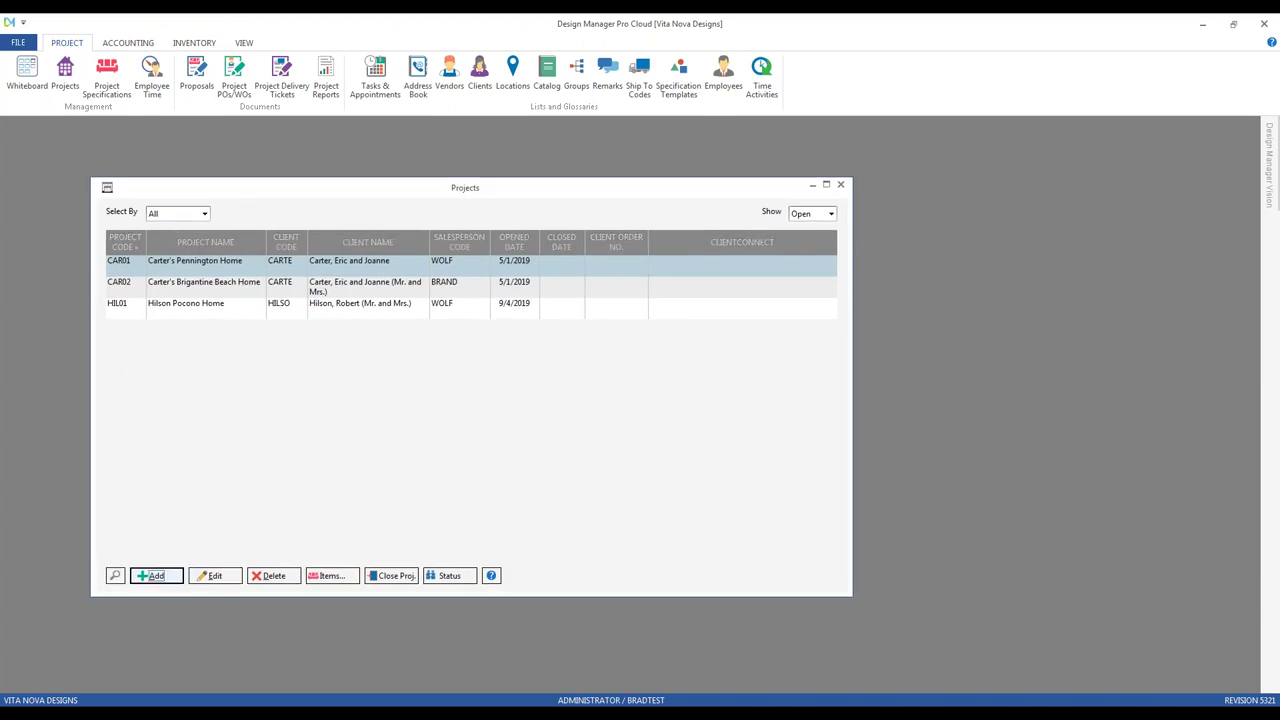
drag(198, 134, 255, 163)
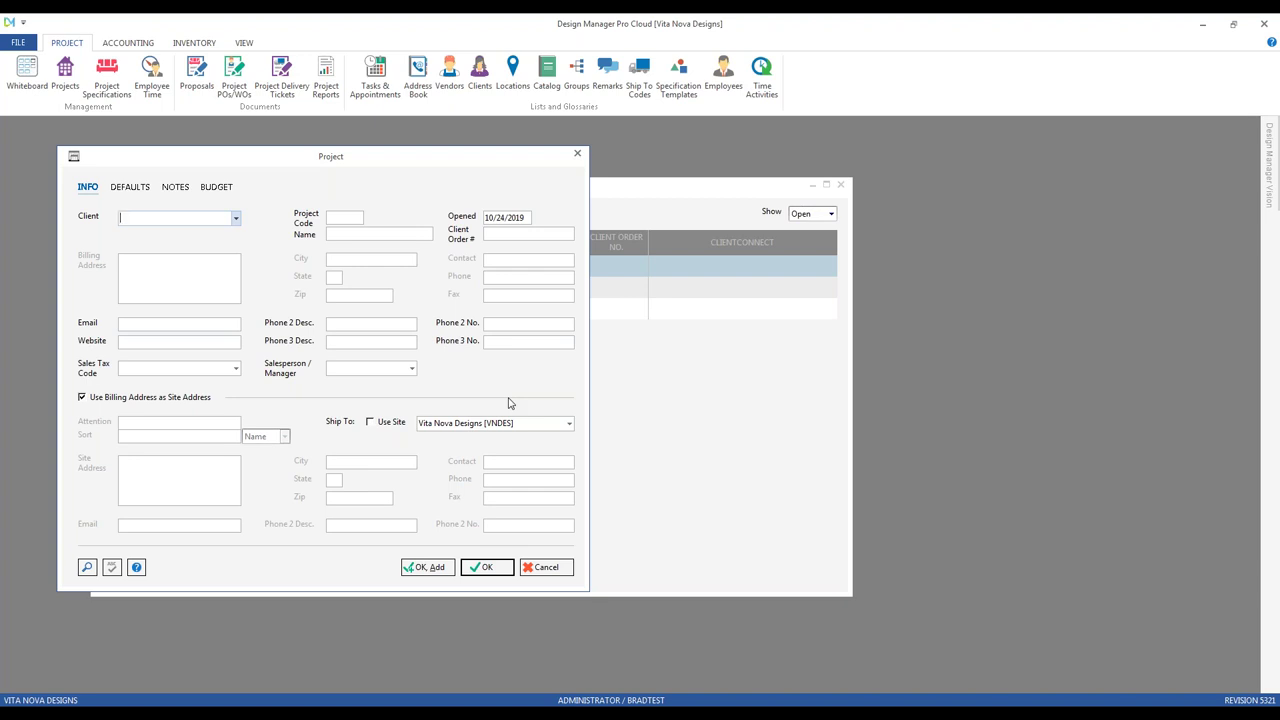
text(hi)
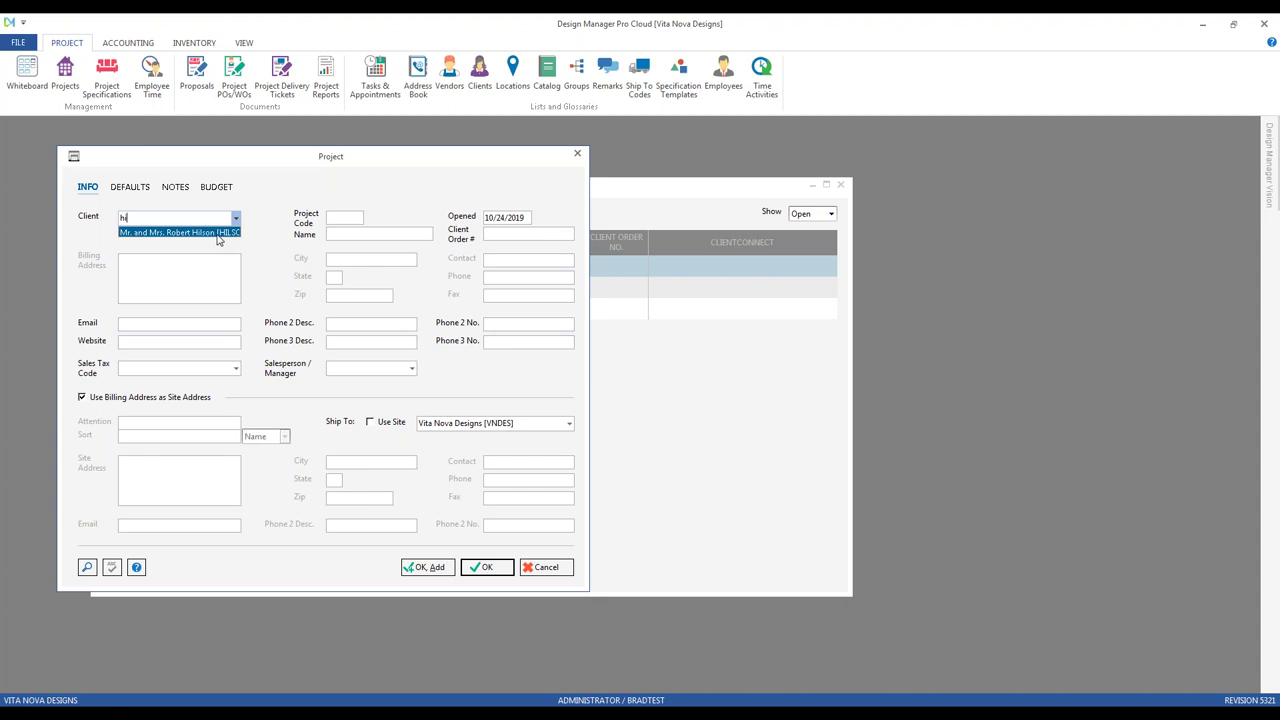
Step: Open the client search twice and cancel both times without choosing a client
click(250, 208)
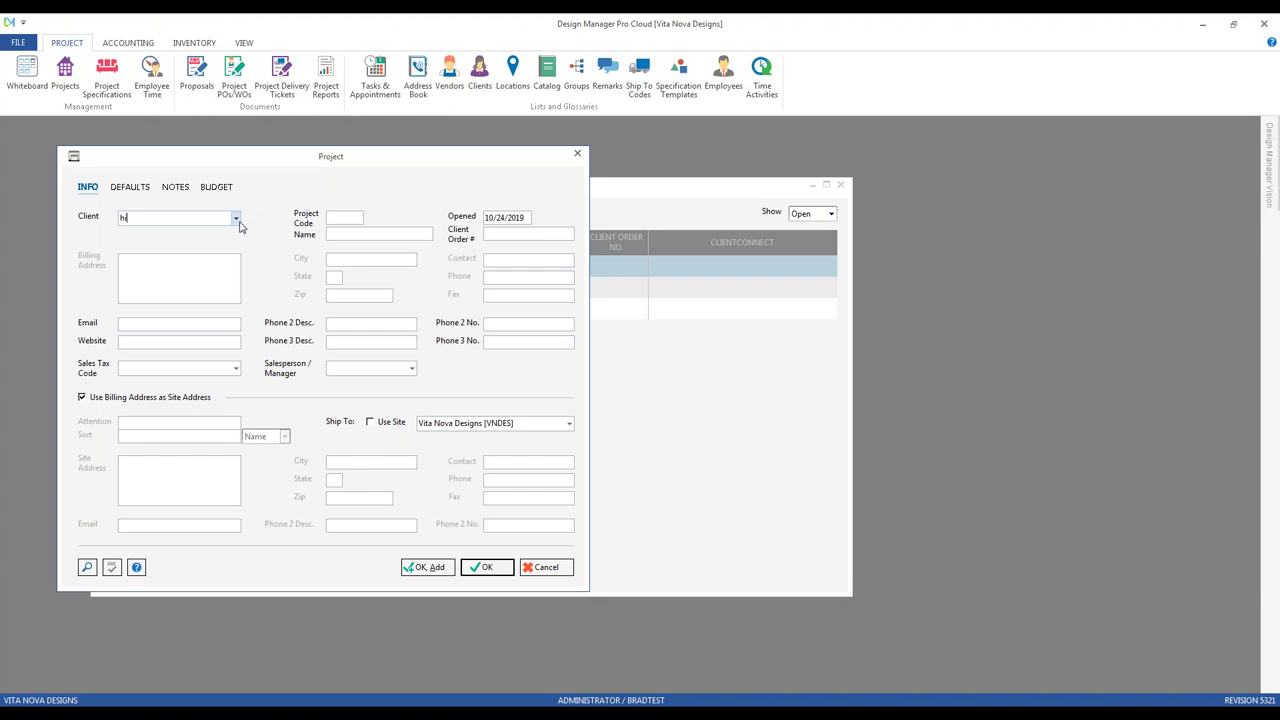
click(237, 221)
click(237, 221)
key(BackSpace)
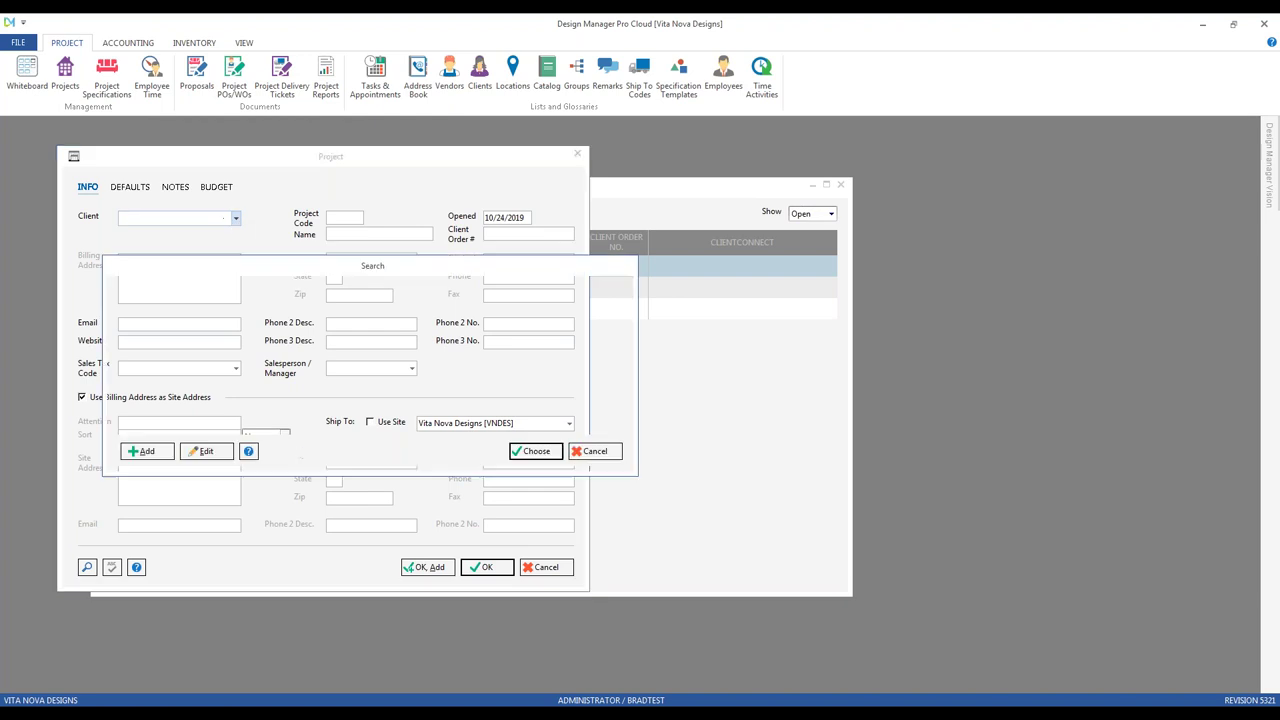
click(237, 221)
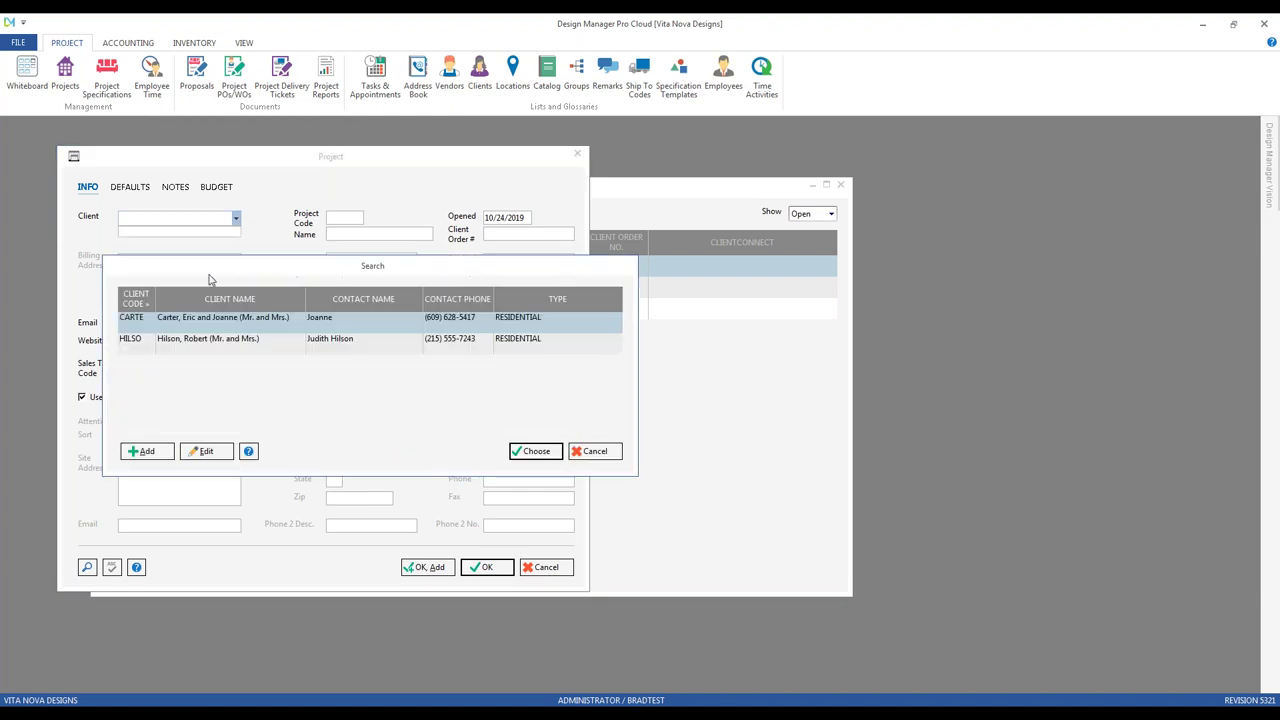
click(590, 452)
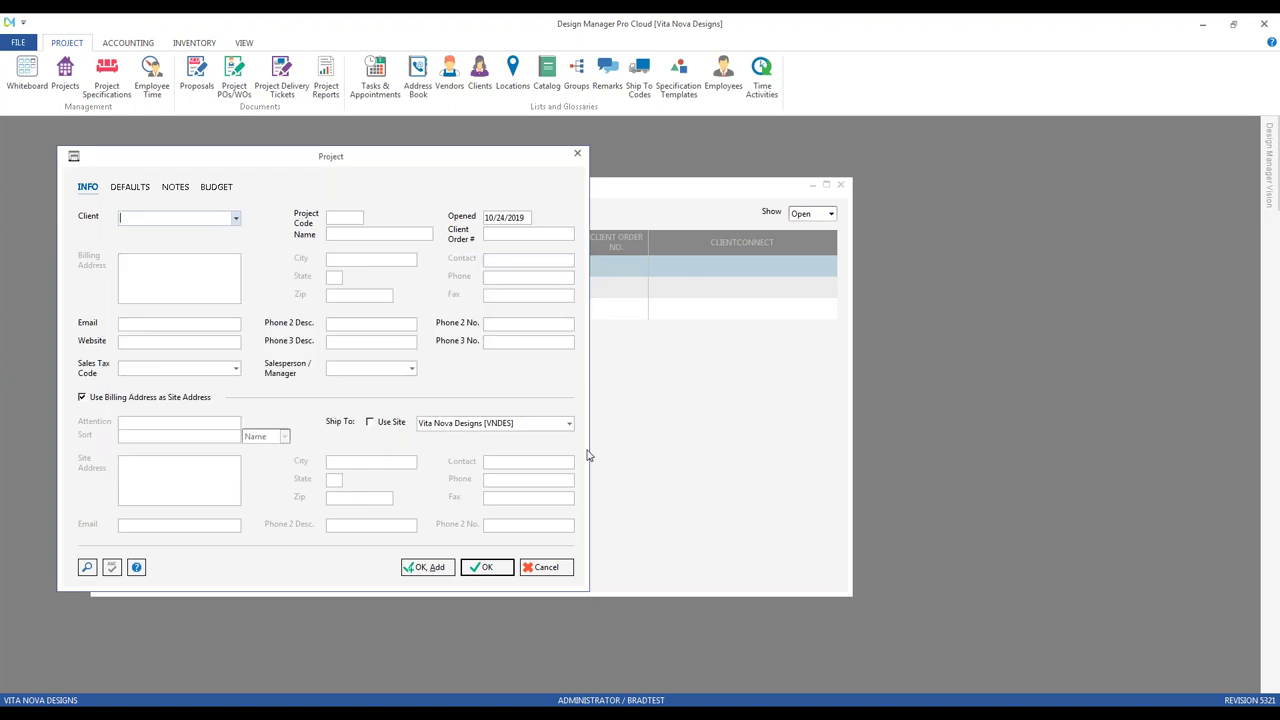
click(87, 568)
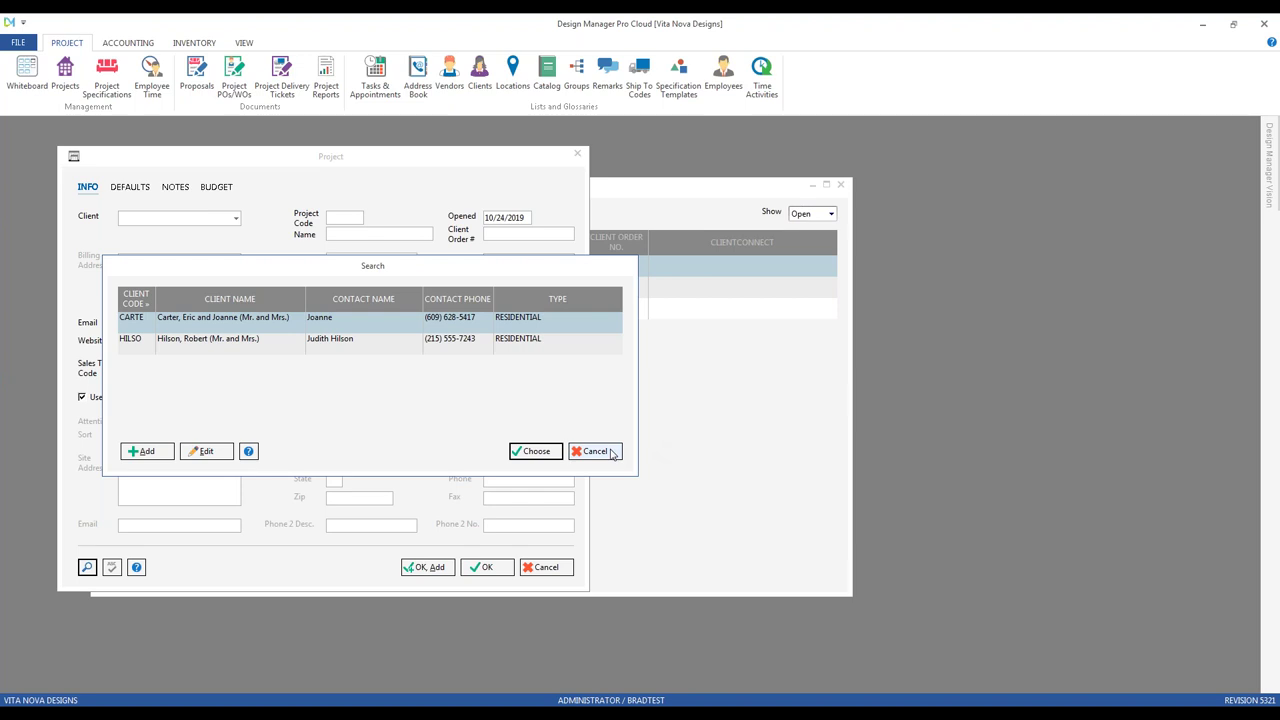
click(613, 453)
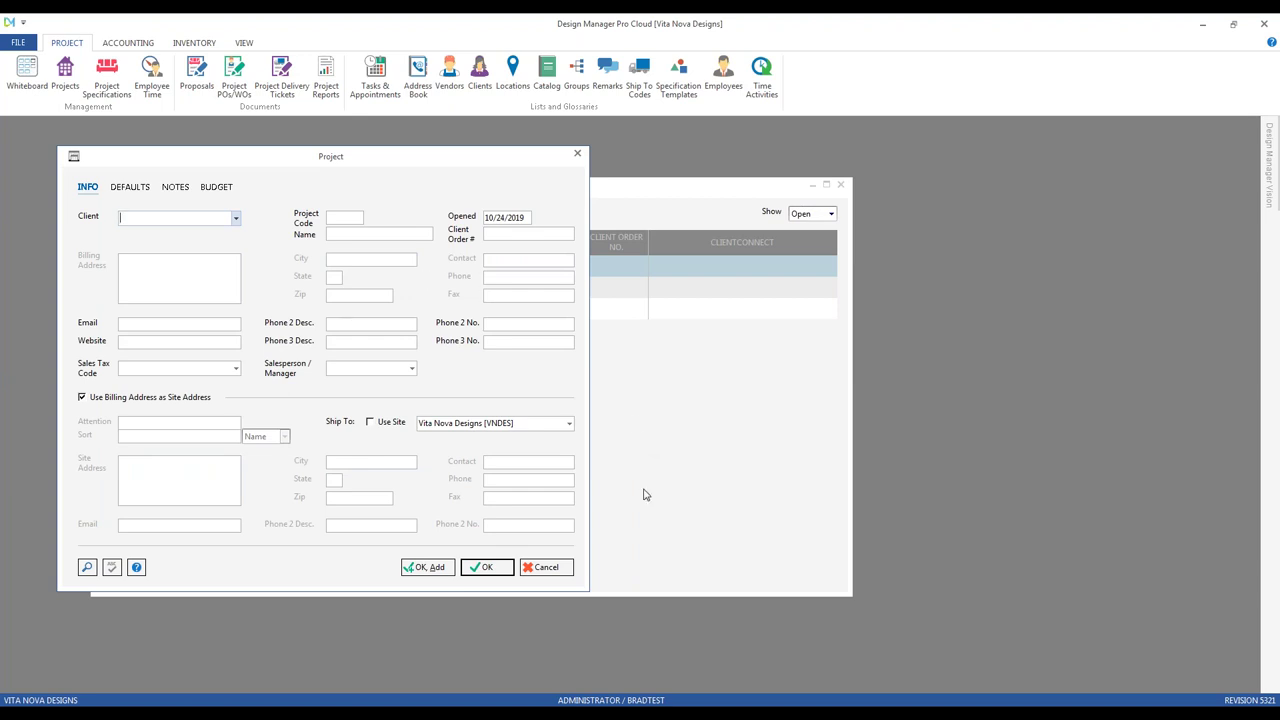
Step: Cancel the new Project dialog without saving and close the Projects list
click(560, 567)
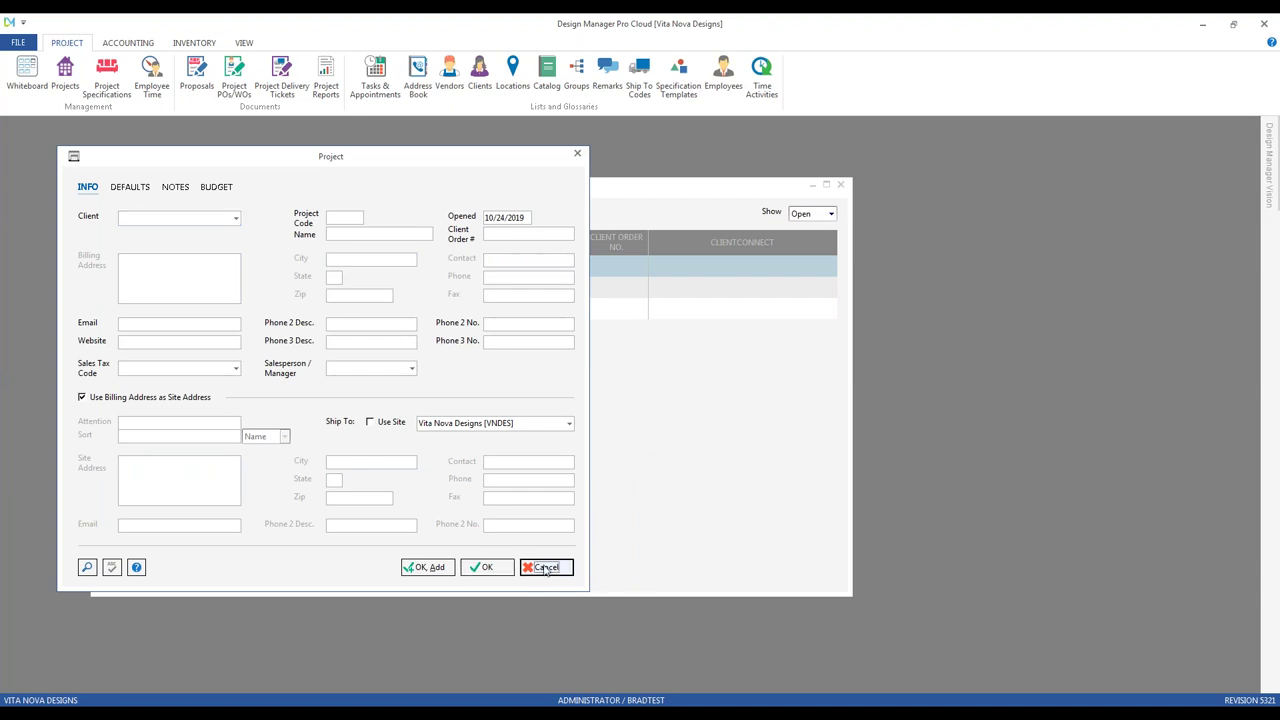
click(547, 568)
click(842, 186)
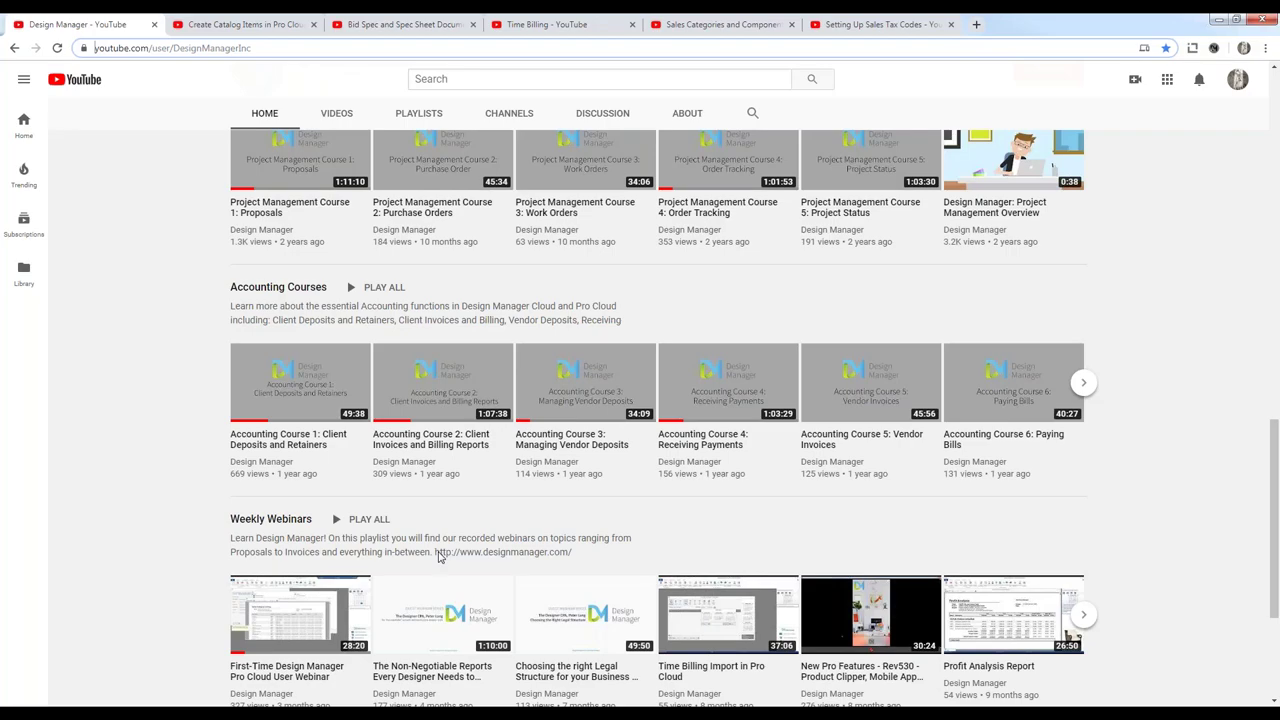
Step: Bring up the Create Catalog Items in Pro Cloud video in the browser
click(245, 24)
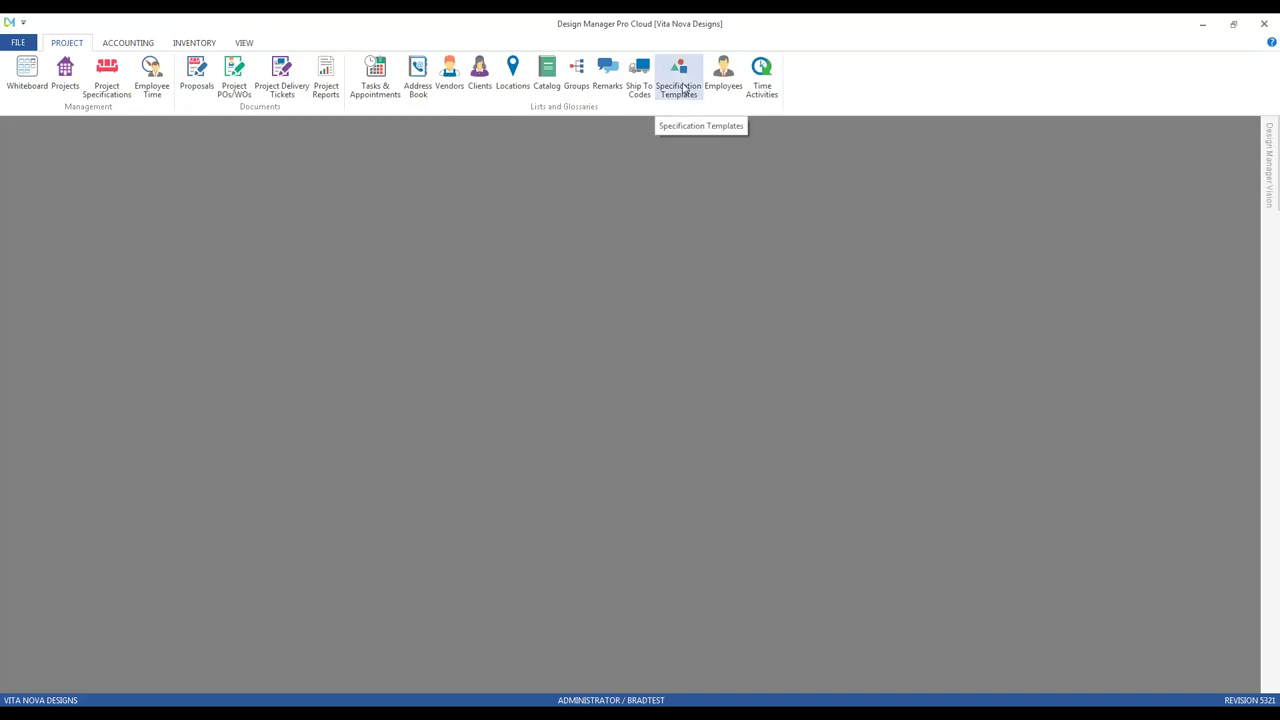
Step: Look through the Bid Spec and Spec Sheet Documents and Time Billing tutorial videos
click(420, 704)
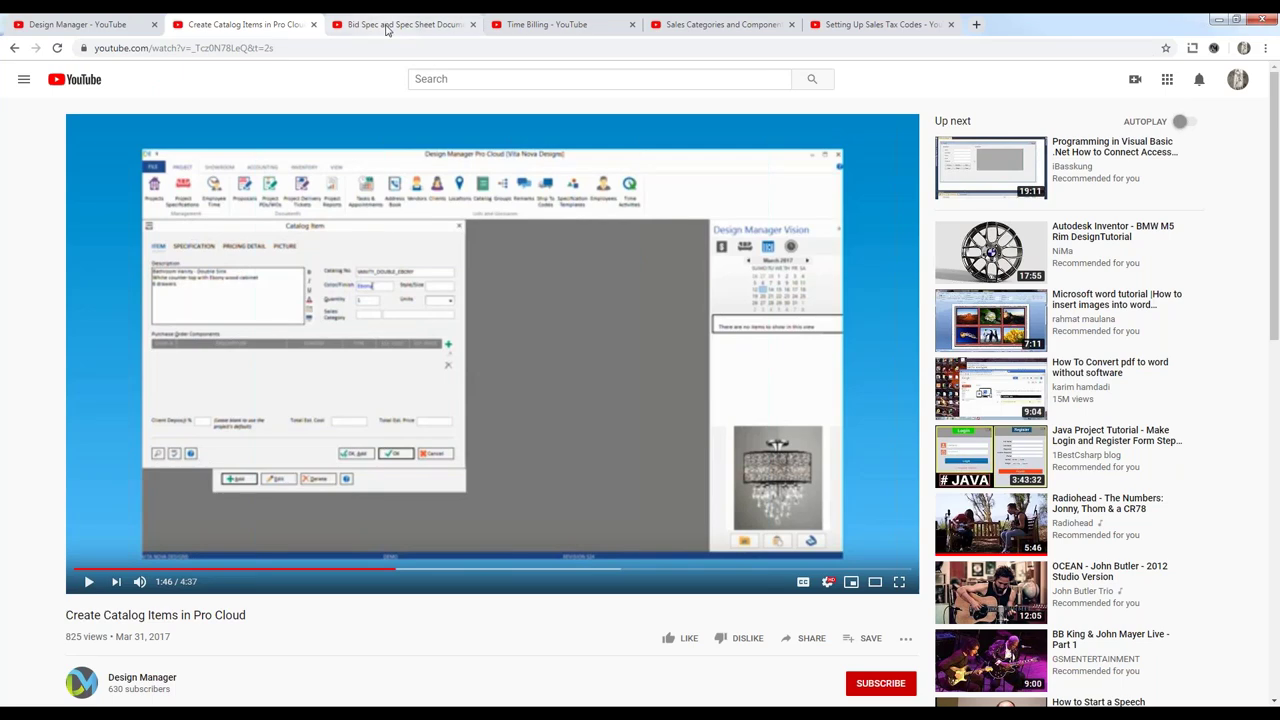
click(386, 30)
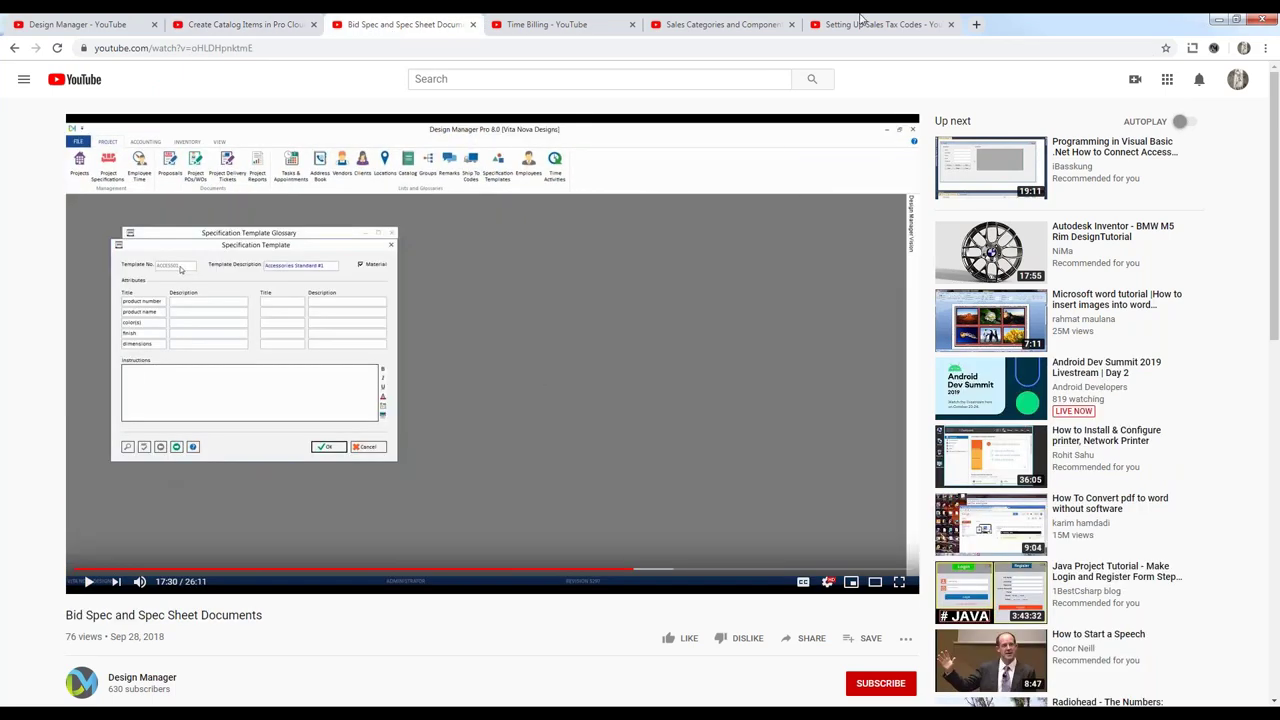
click(1217, 19)
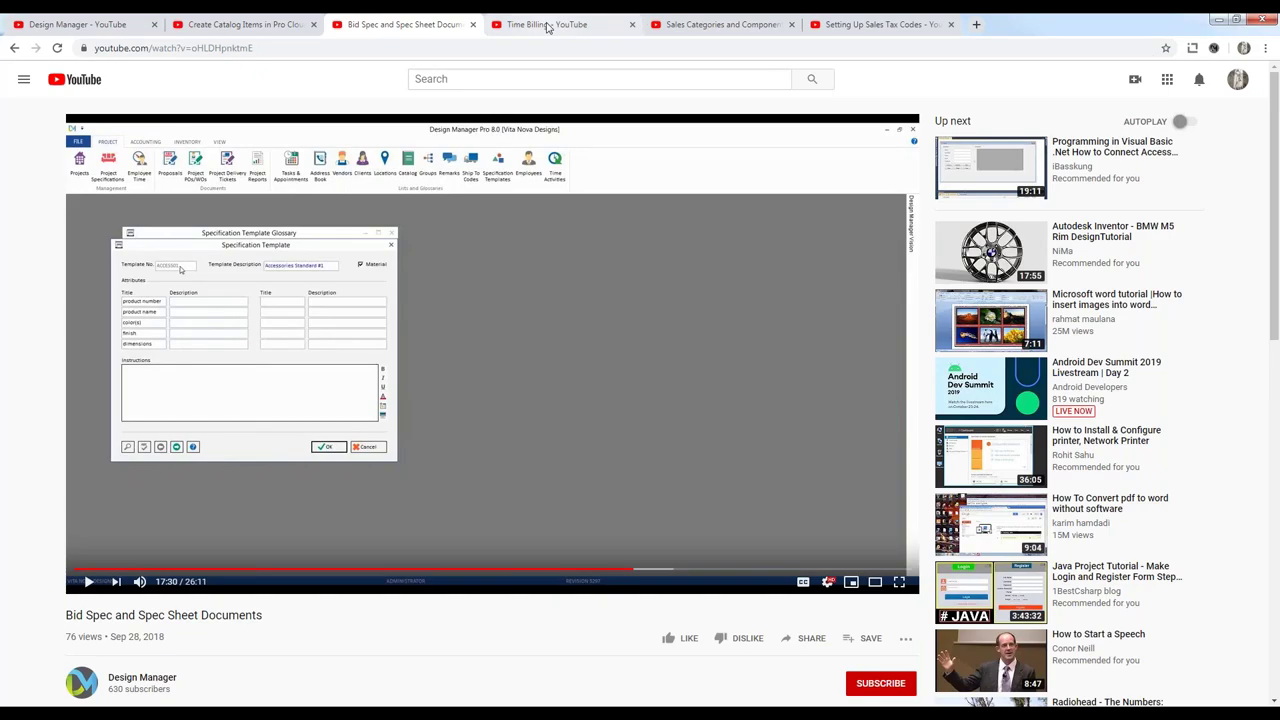
click(548, 27)
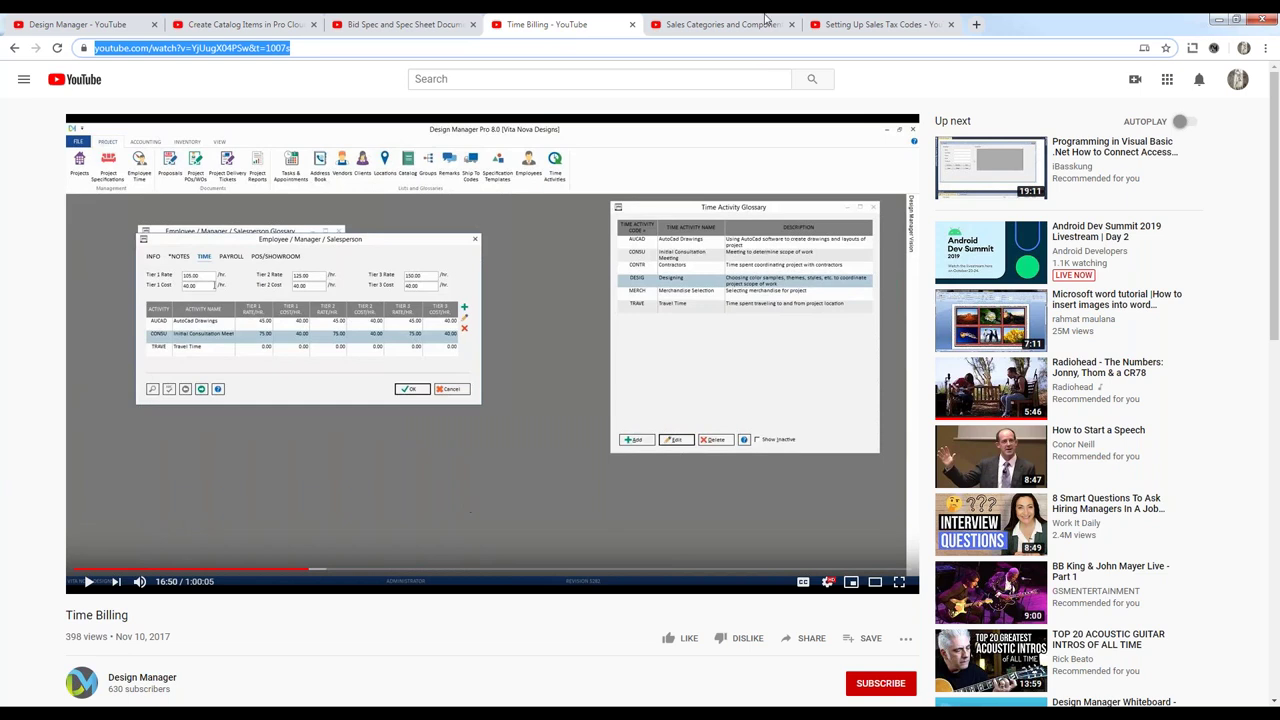
Step: Show Design Manager's ACCOUNTING tab and check the Sales Tax Codes and Sales Categories videos
click(1219, 19)
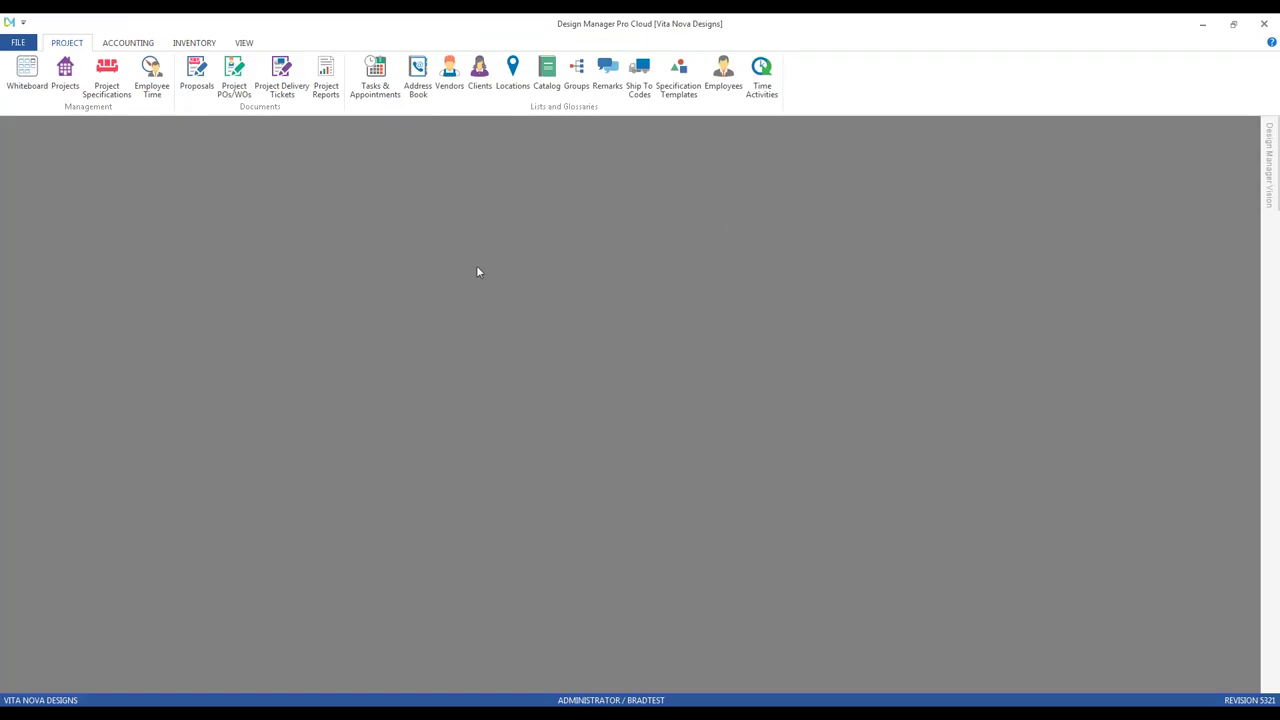
click(131, 43)
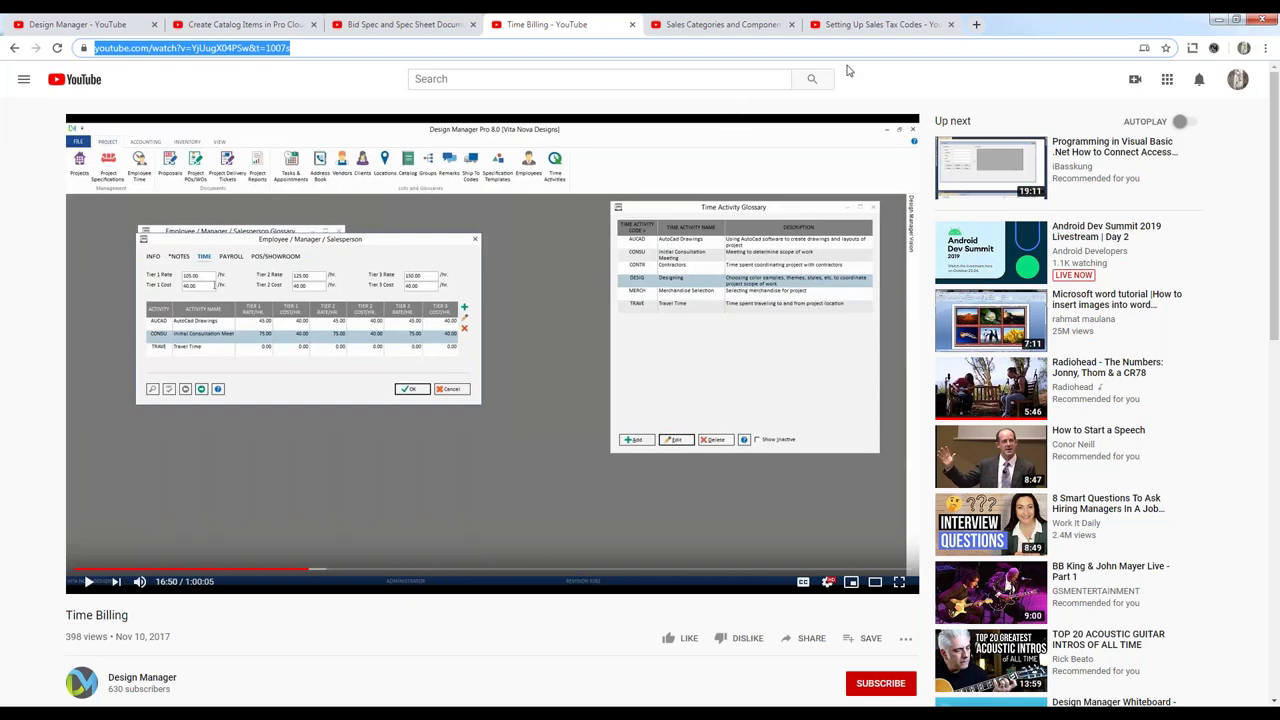
click(866, 26)
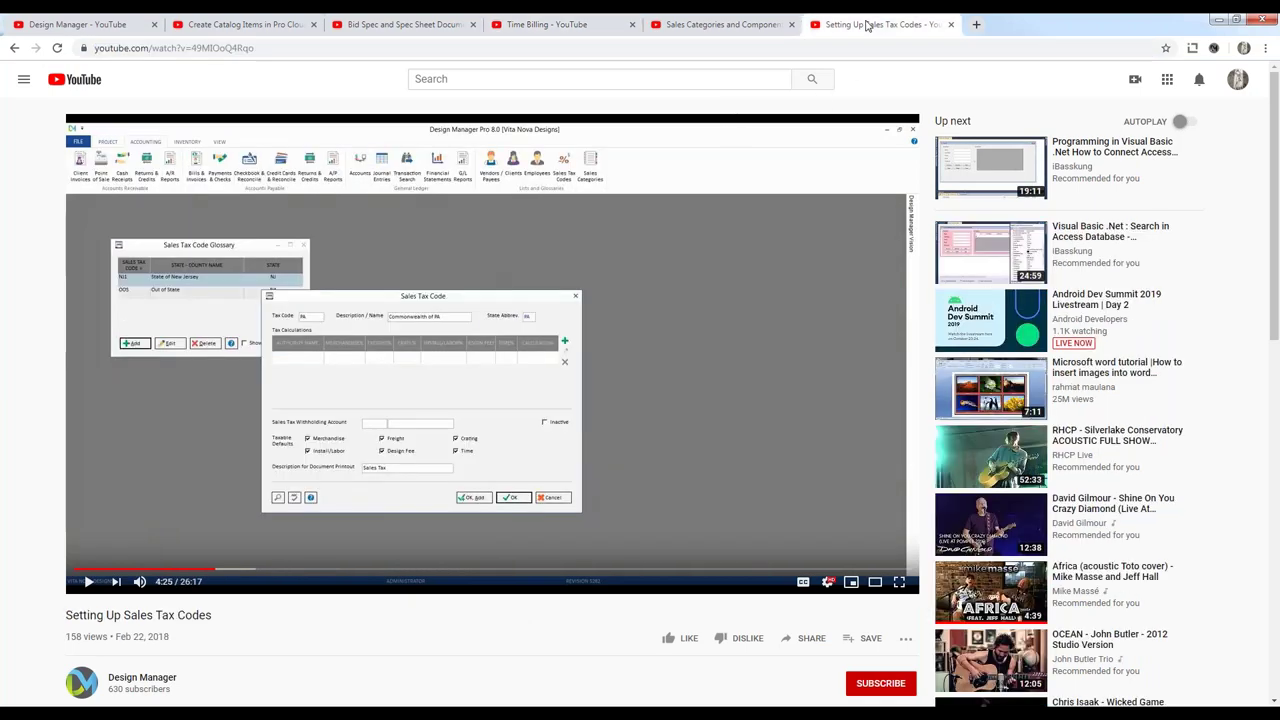
click(745, 26)
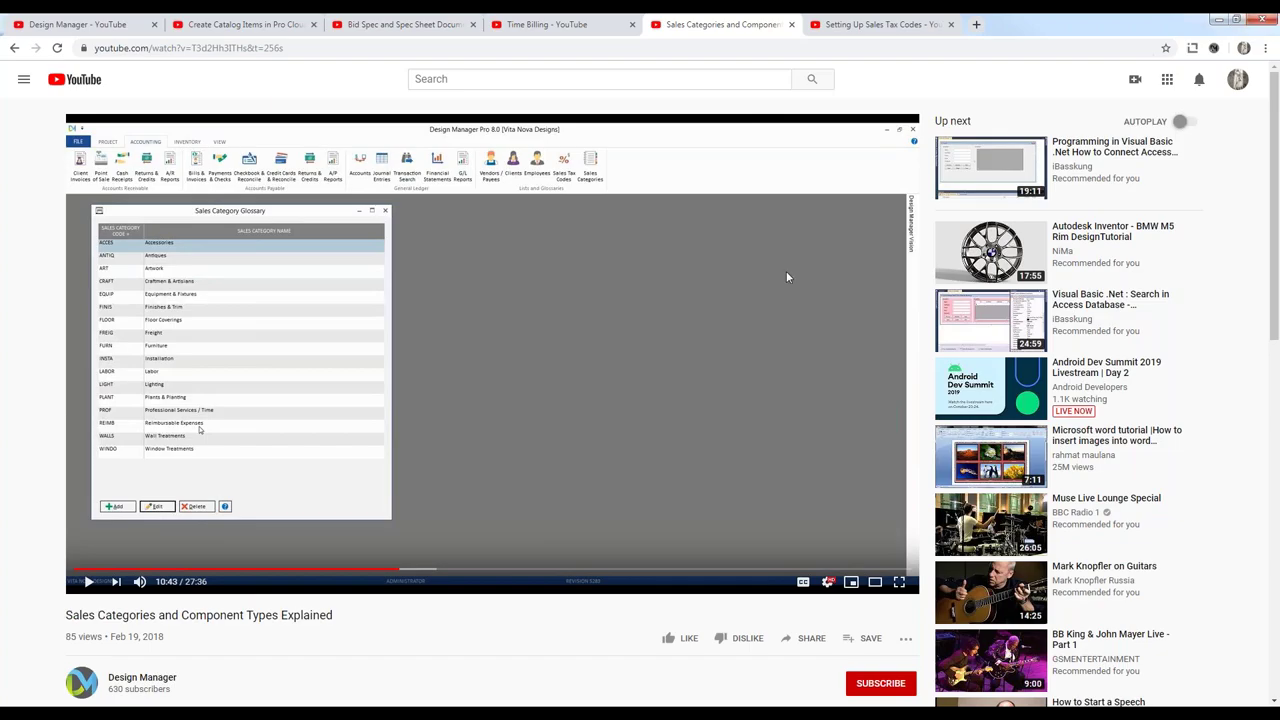
click(1260, 19)
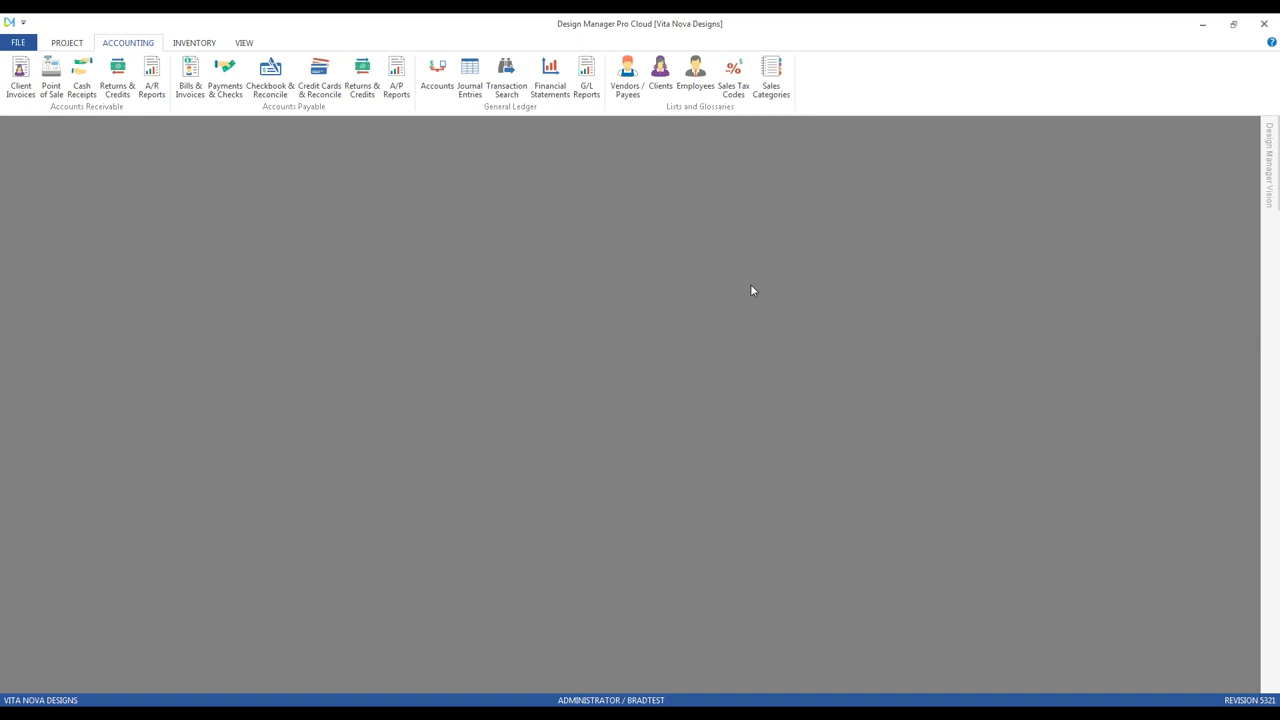
Step: Open the Vendor Glossary from the PROJECT tab, reposition it, and sort by Vendor Name
click(68, 43)
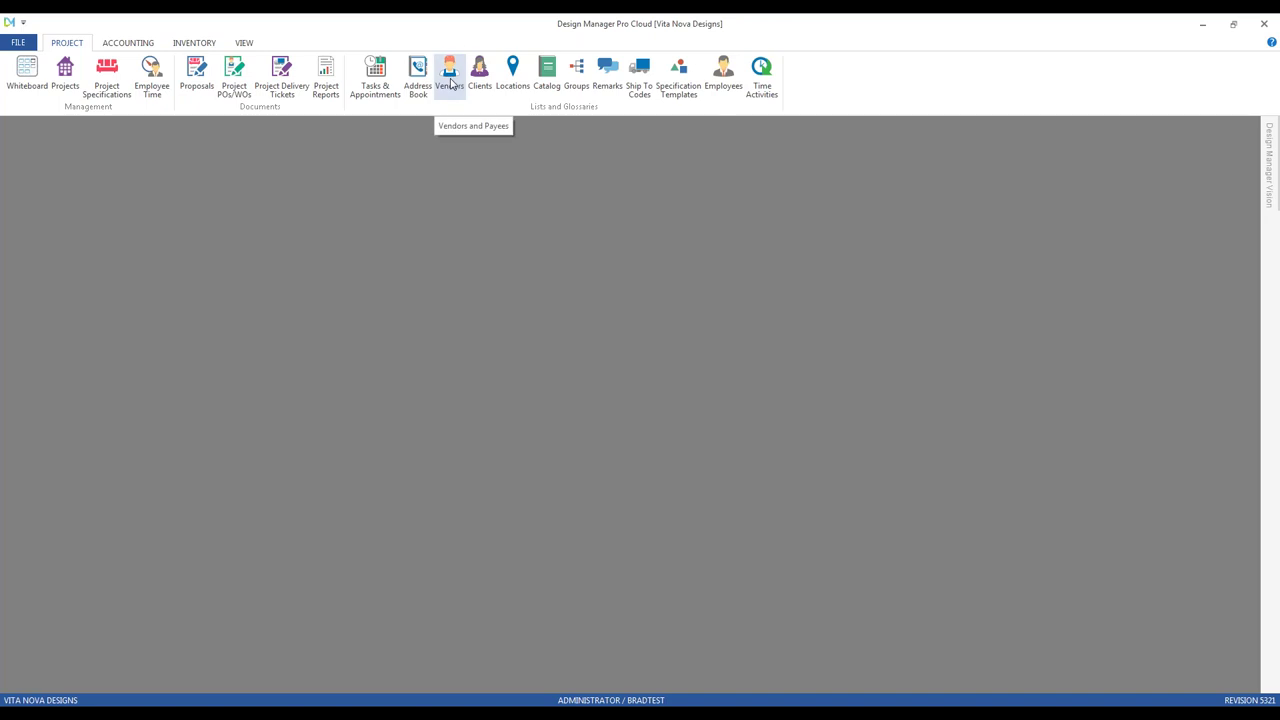
click(450, 80)
drag(203, 134, 233, 167)
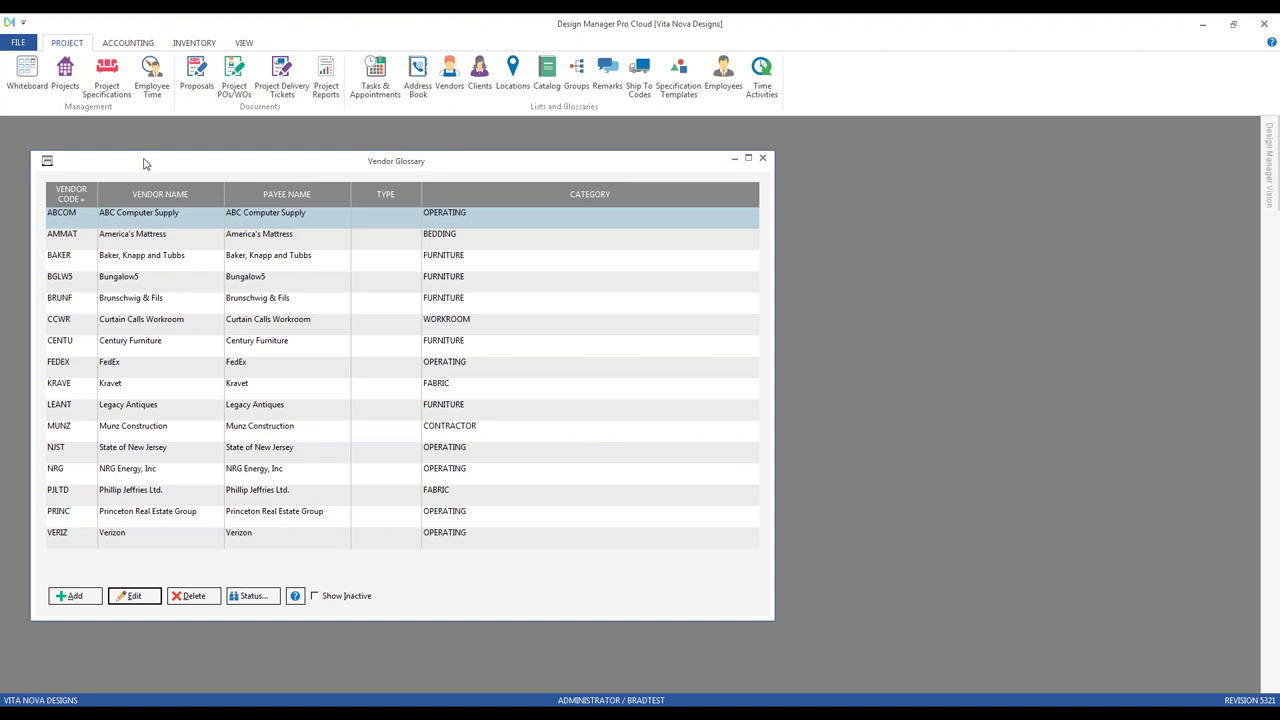
click(159, 197)
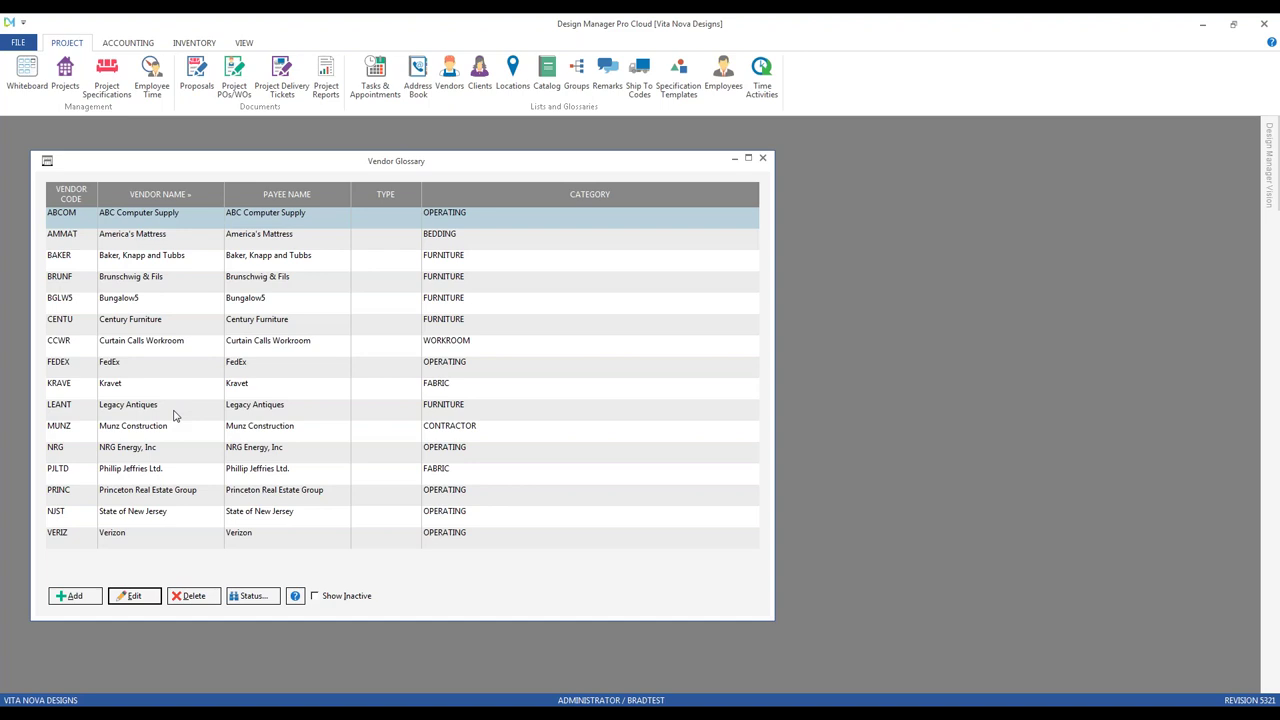
Step: Re-sort vendors by name, view the row Add/Edit/Delete/Export options, then select Century Furniture
click(172, 200)
text(kr)
right_click(315, 311)
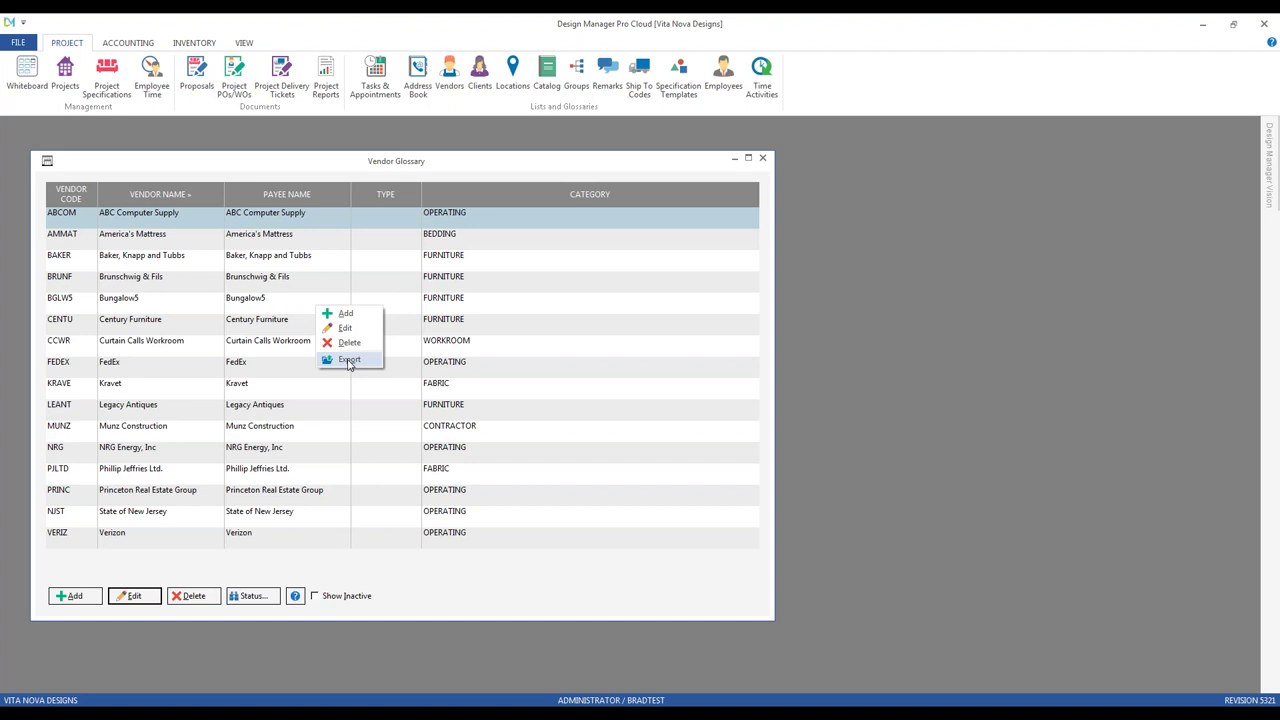
click(514, 170)
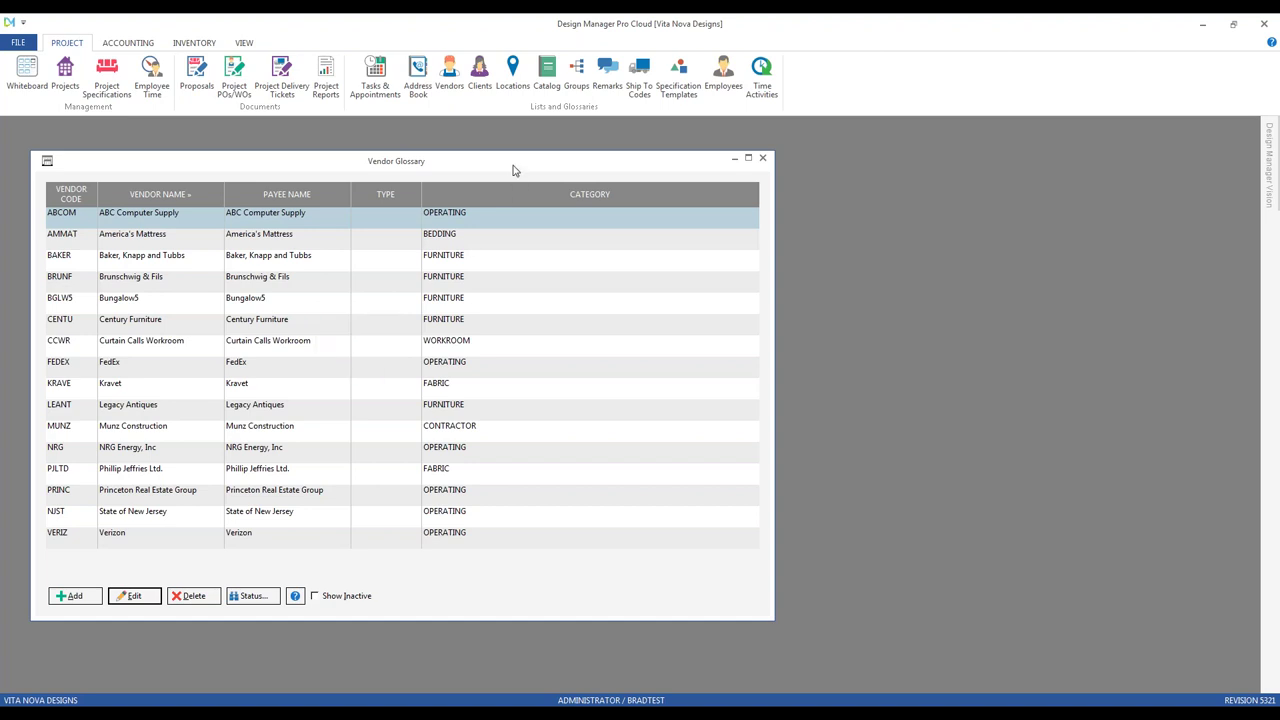
drag(516, 162, 531, 164)
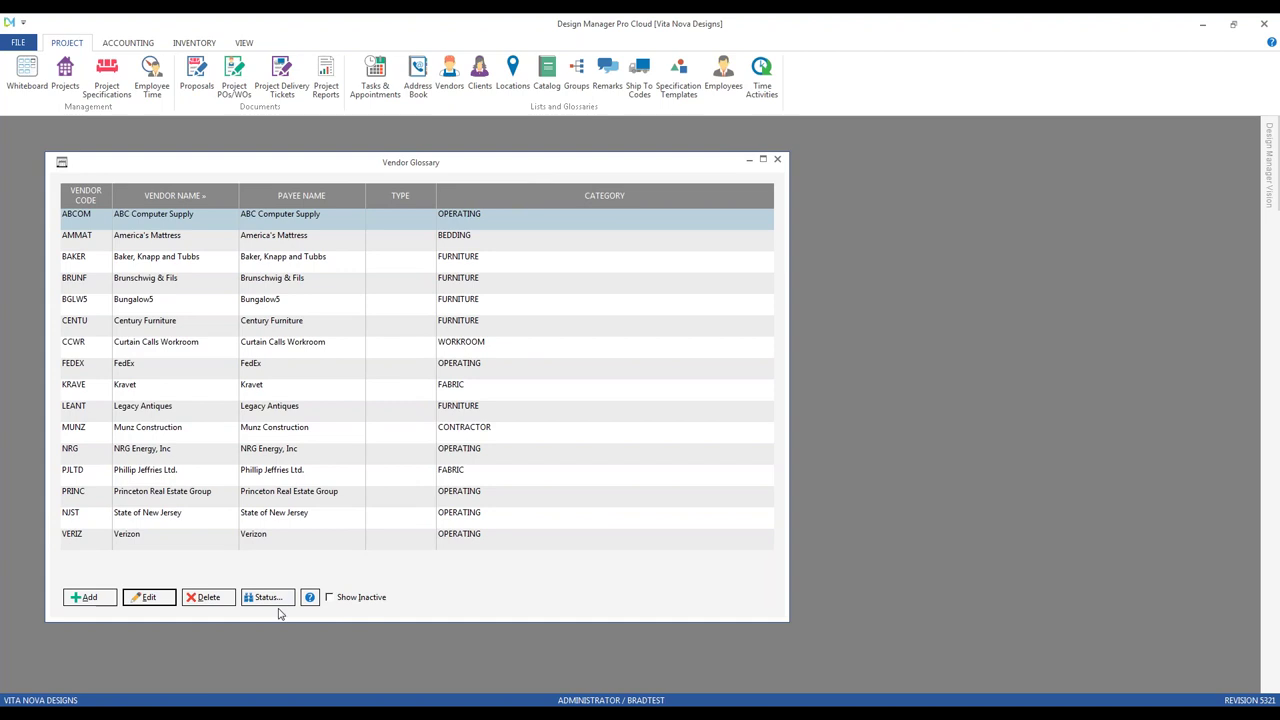
click(180, 327)
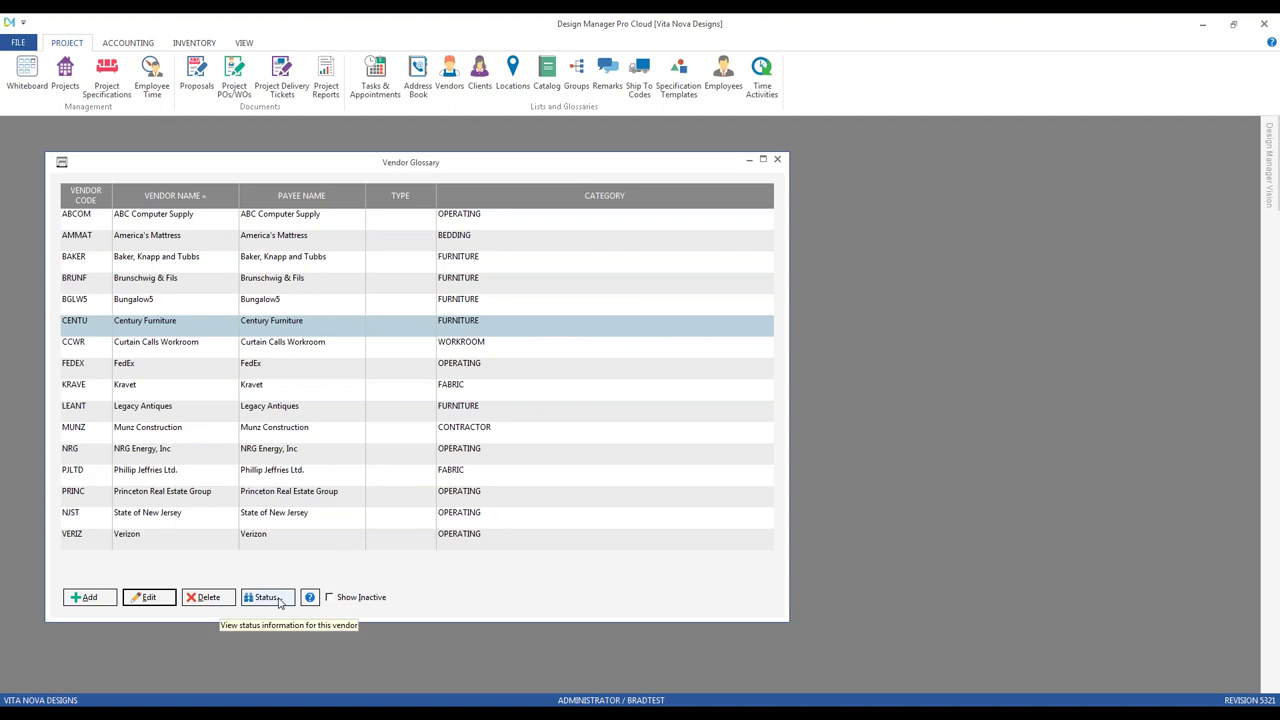
Step: Show the account entries for Century Furniture's 2,950.00 transaction 10031 from its status DETAIL tab
click(267, 598)
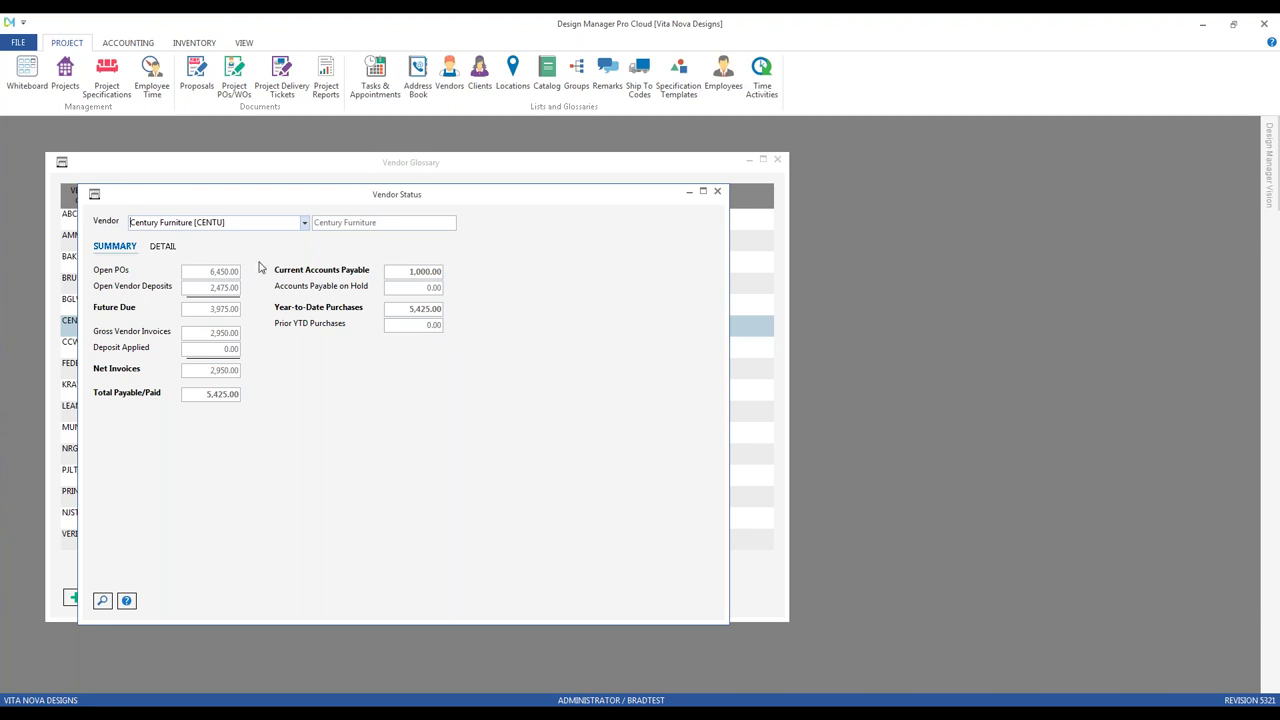
click(165, 247)
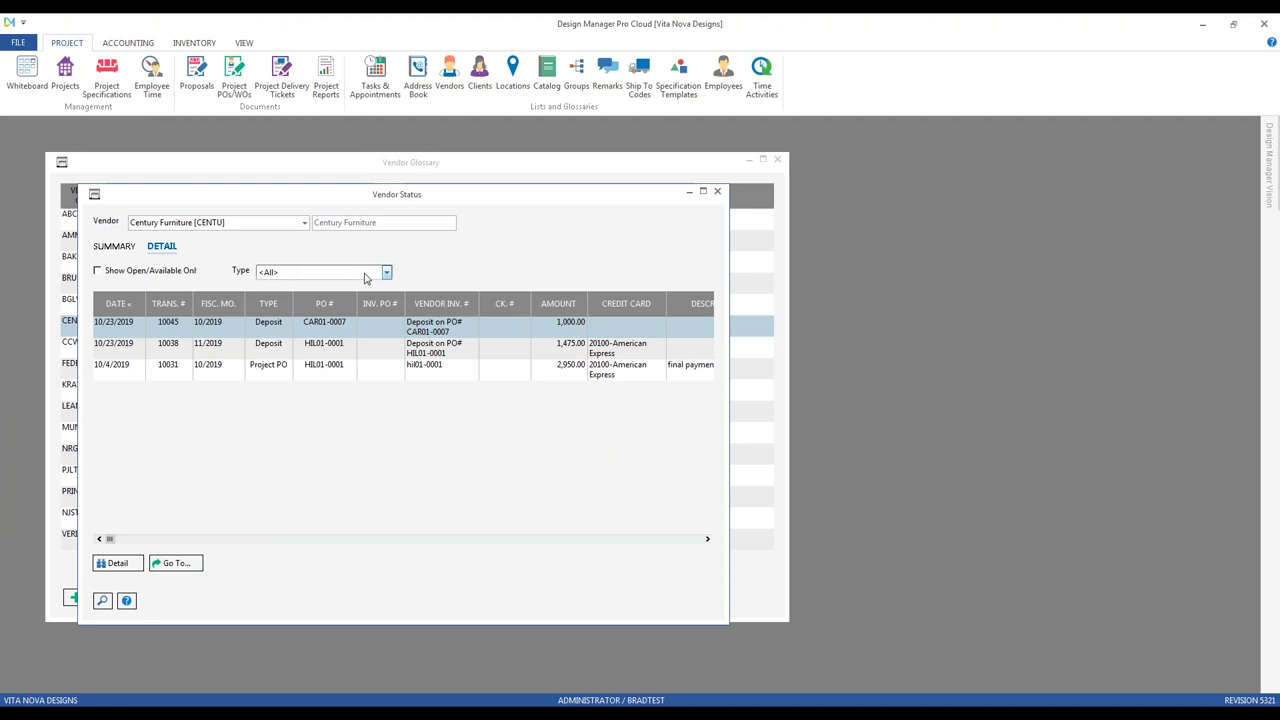
click(387, 274)
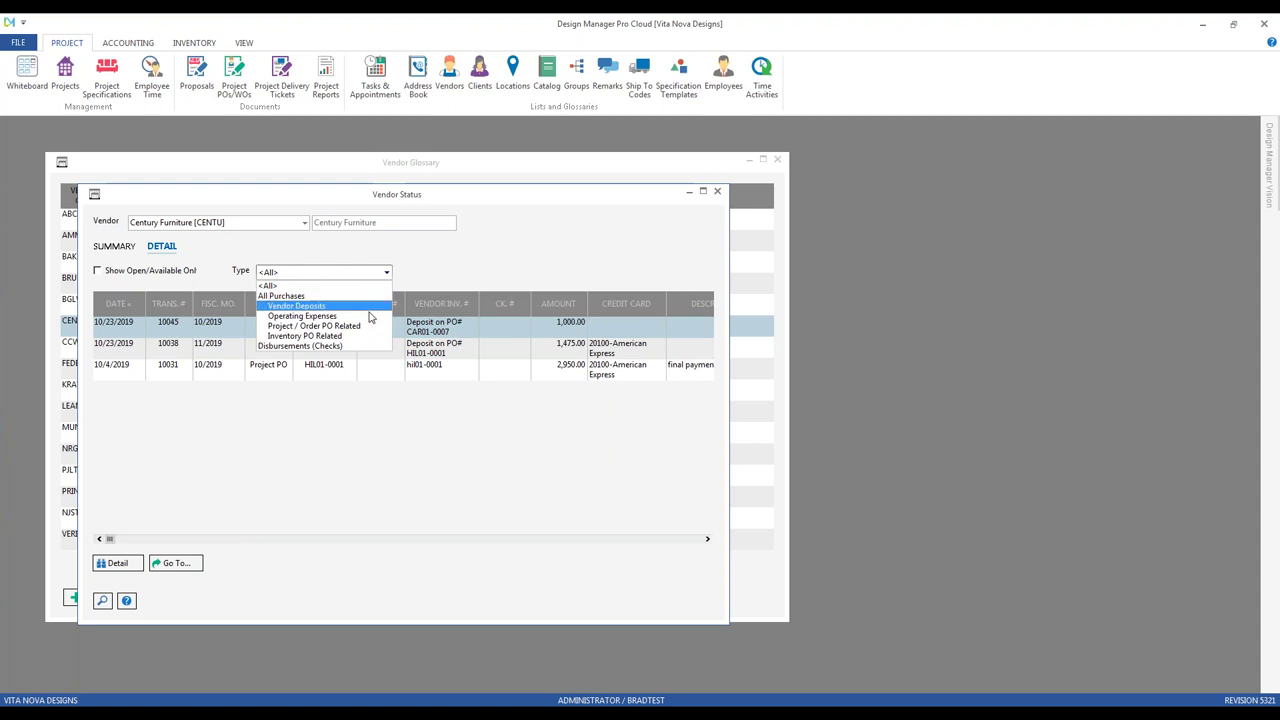
click(476, 257)
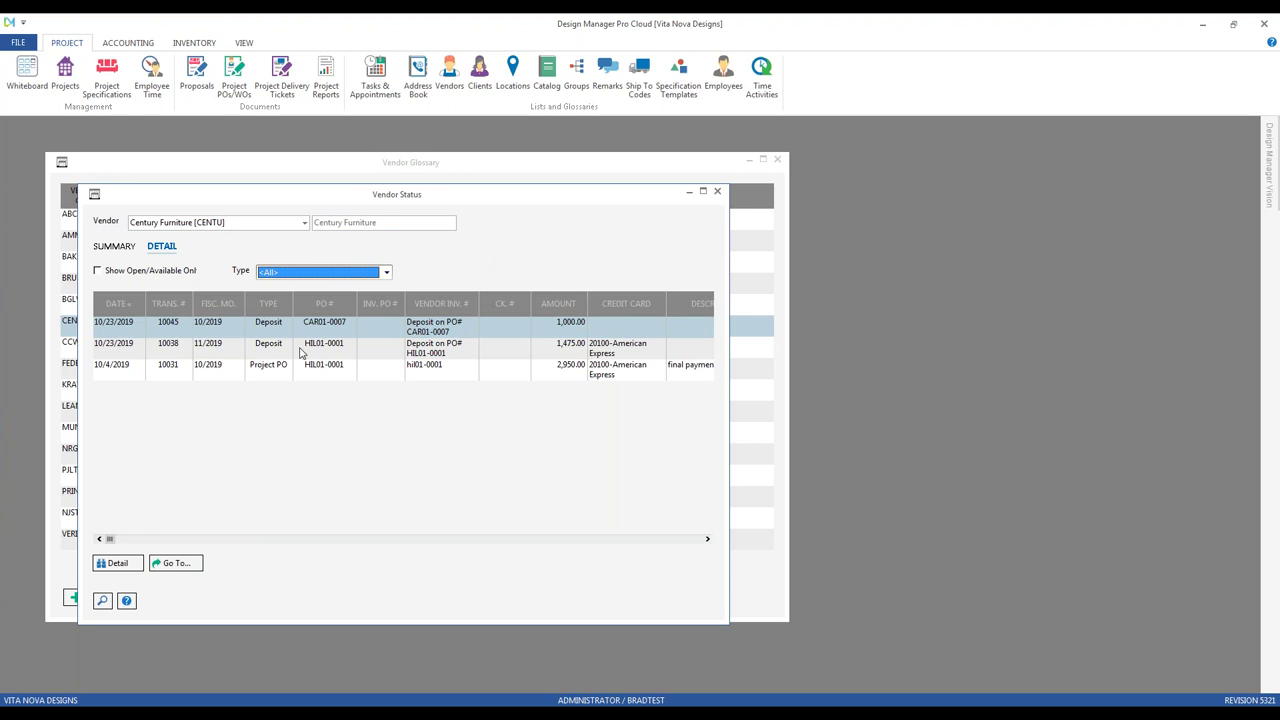
click(262, 368)
click(117, 563)
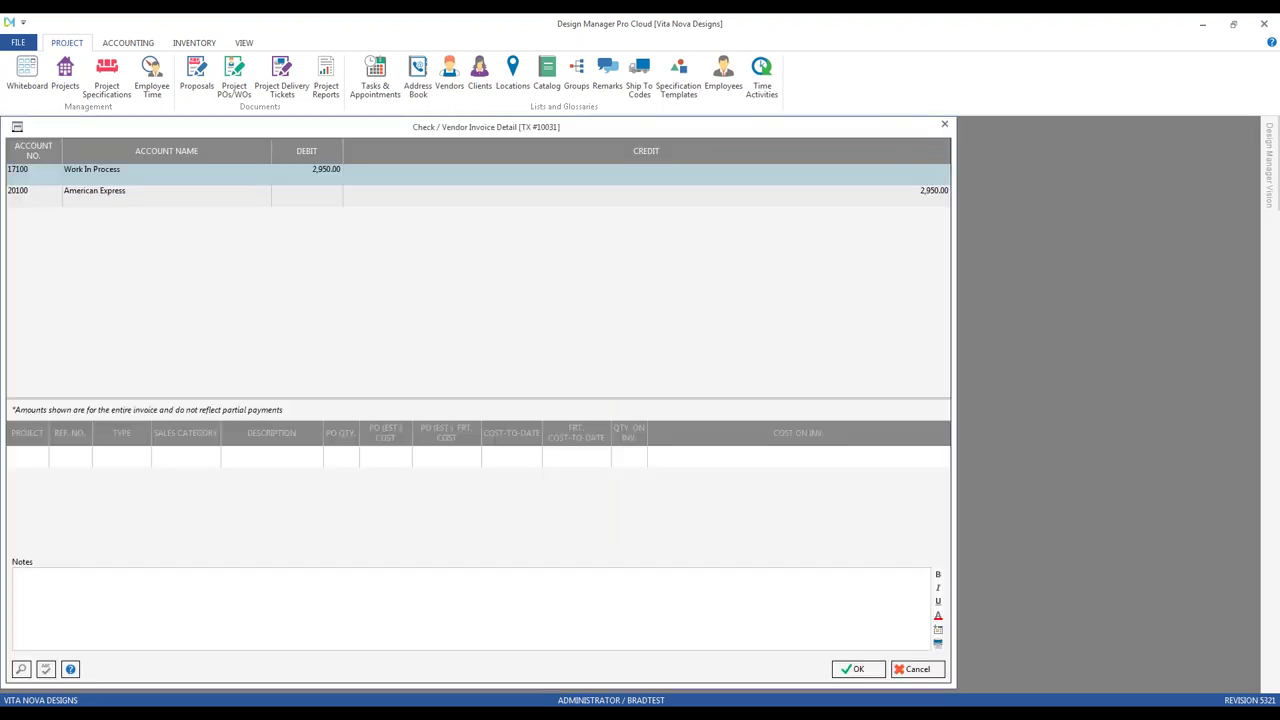
Step: Jump to transaction 10031 in the Vendor Deposits list, then close it and Century Furniture's status window
click(944, 124)
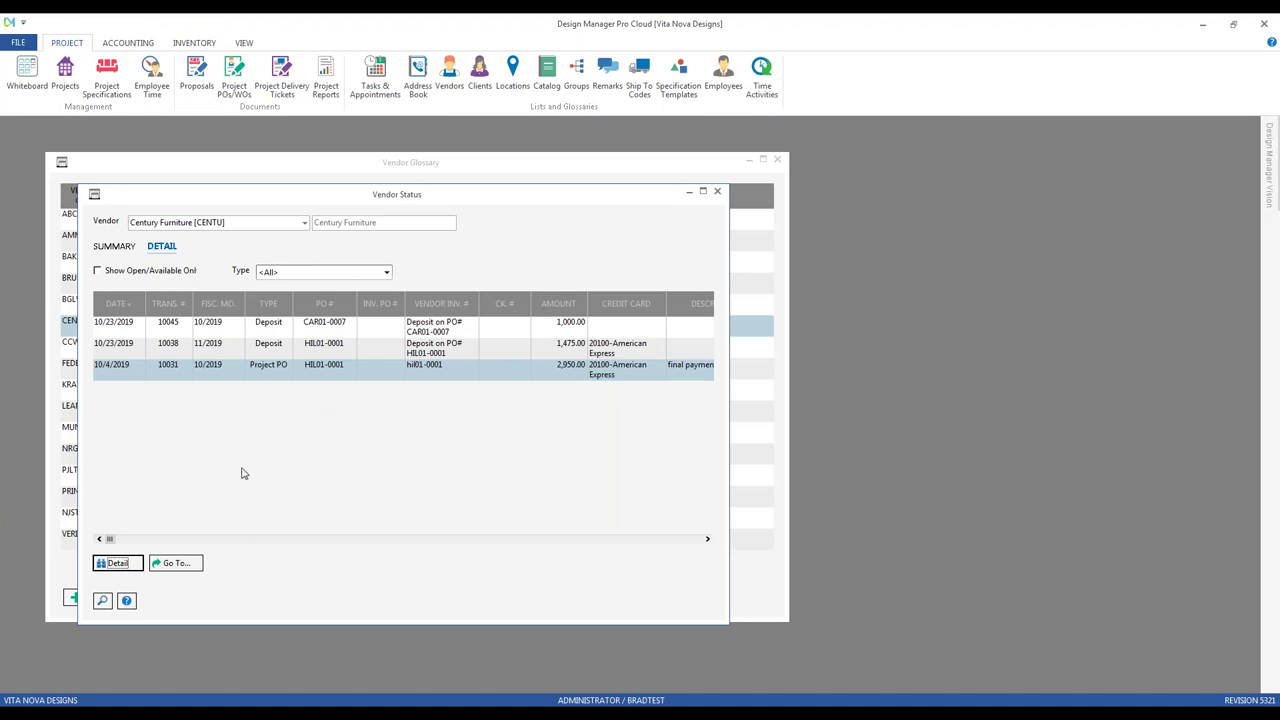
click(177, 564)
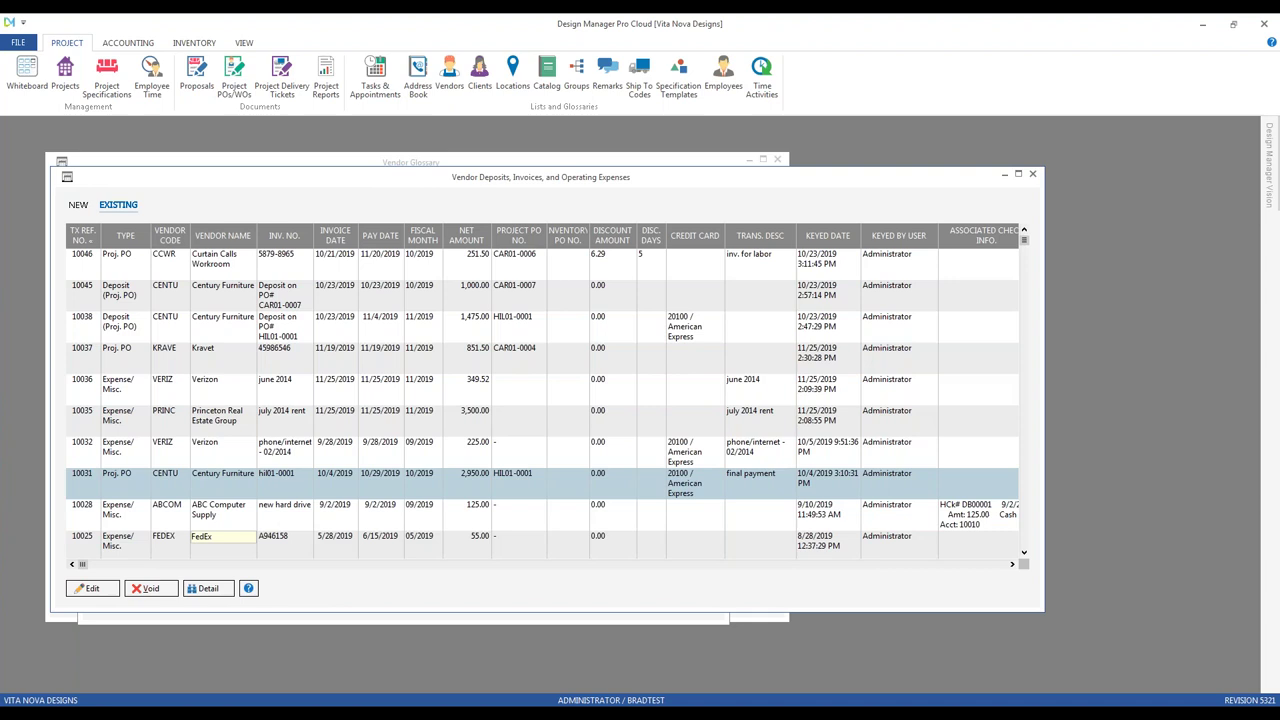
click(1033, 175)
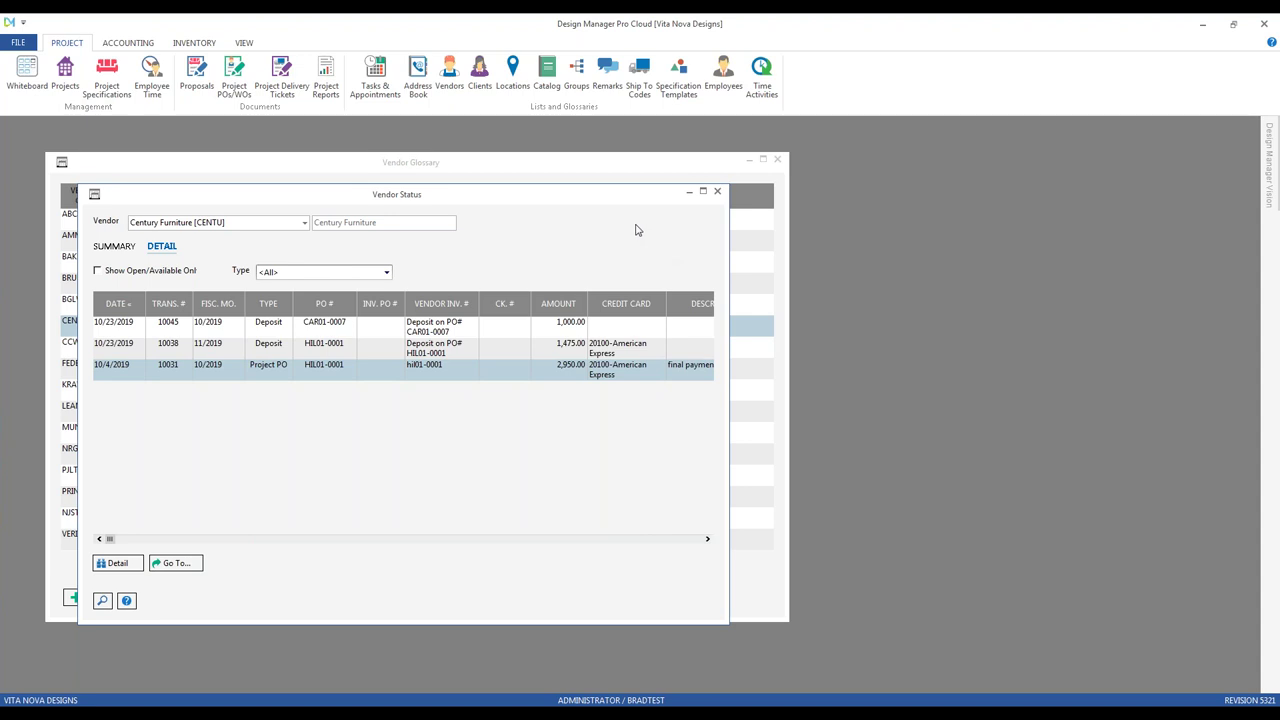
click(717, 192)
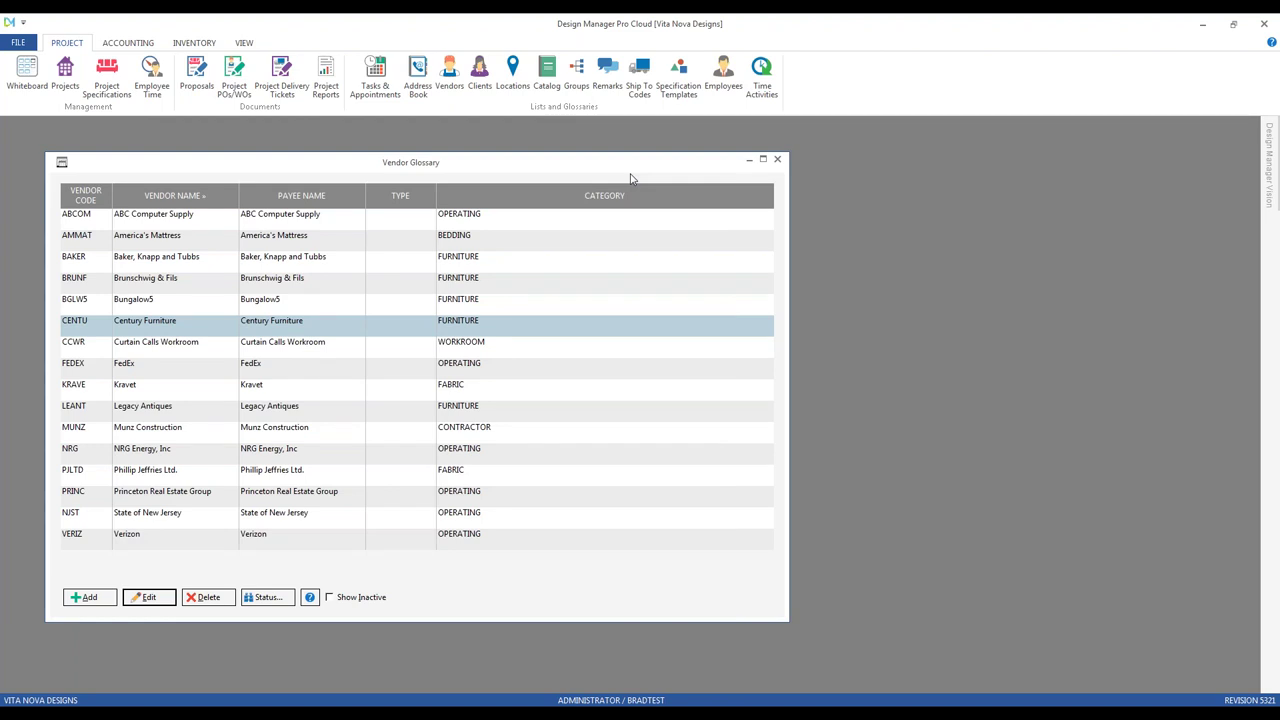
click(334, 350)
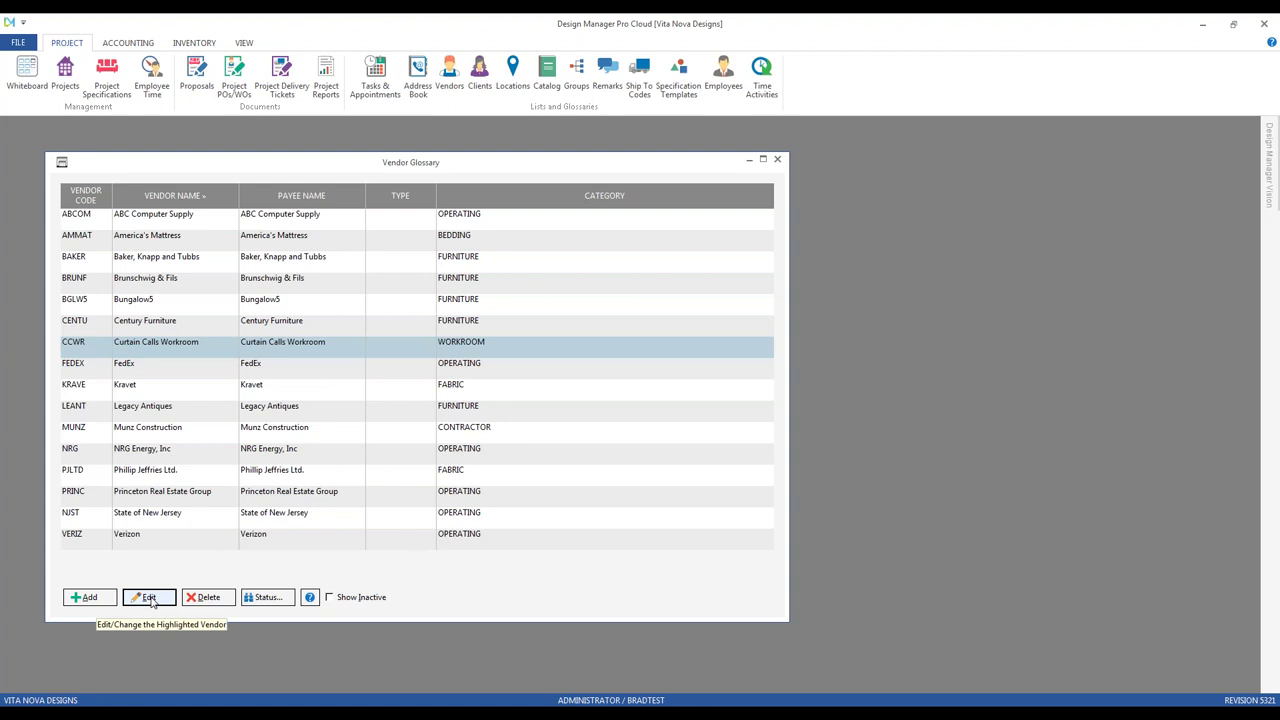
double_click(214, 348)
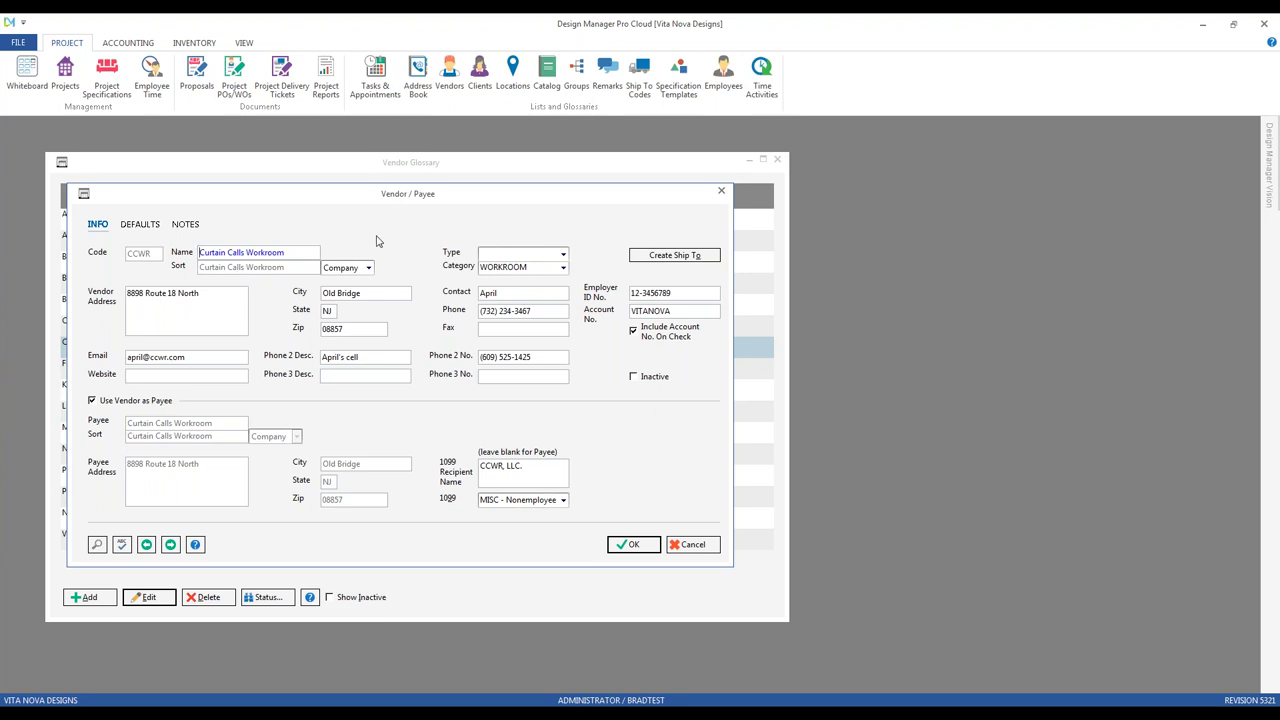
click(368, 268)
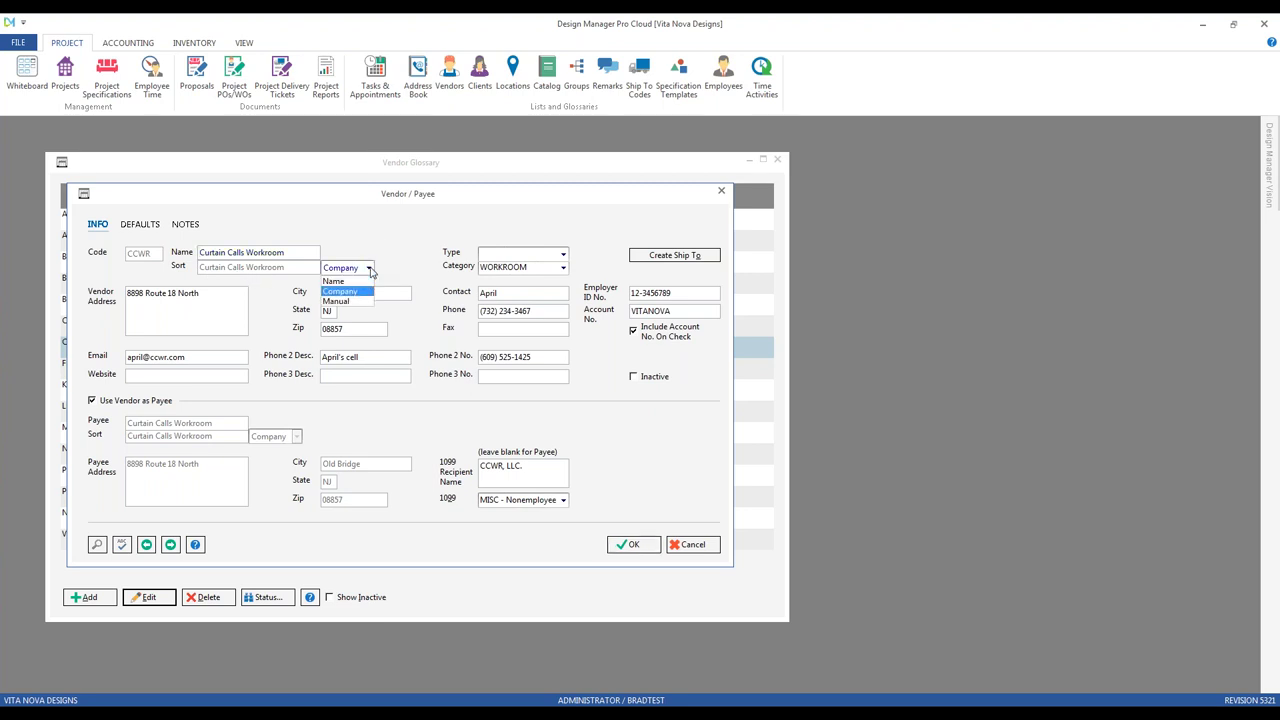
click(368, 268)
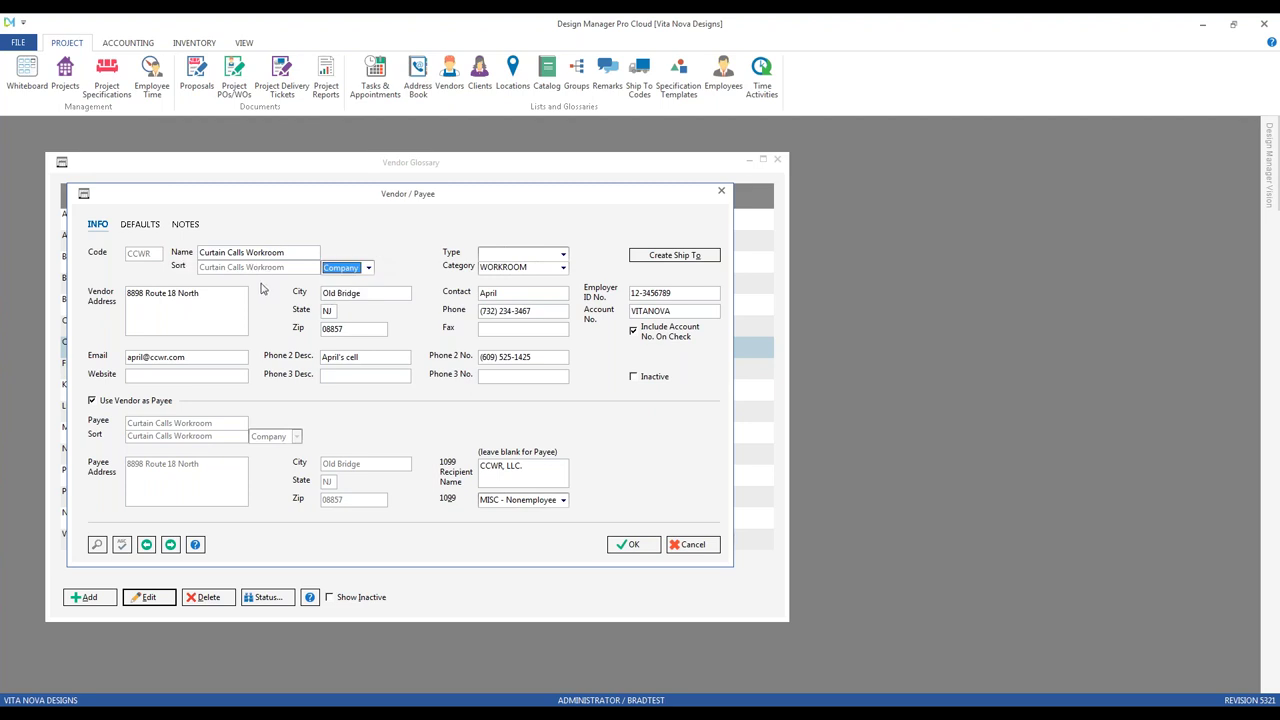
click(285, 252)
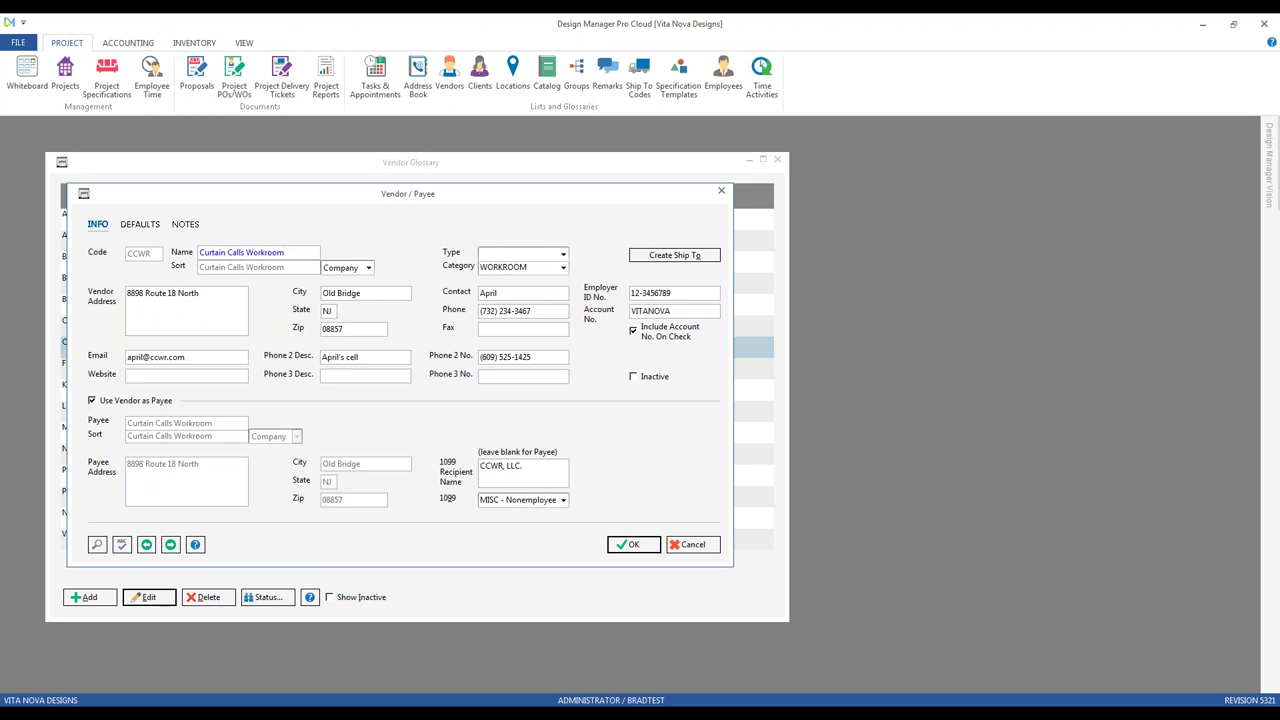
click(367, 268)
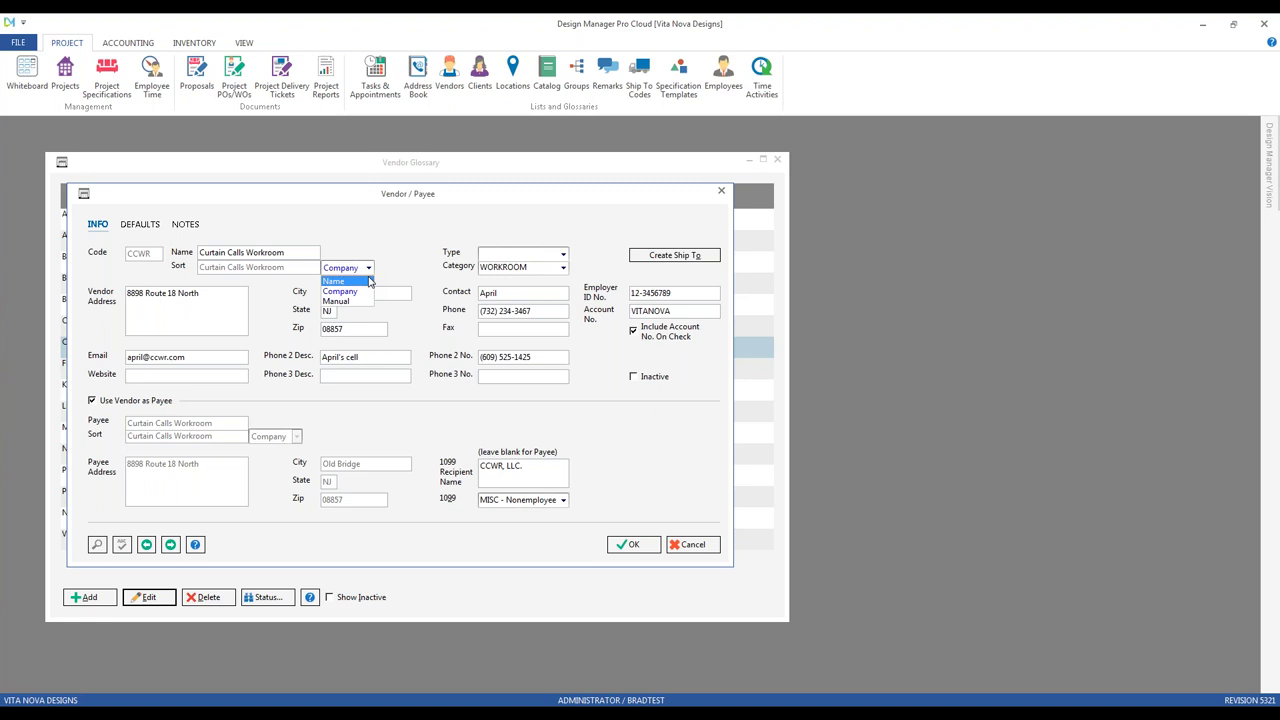
click(358, 301)
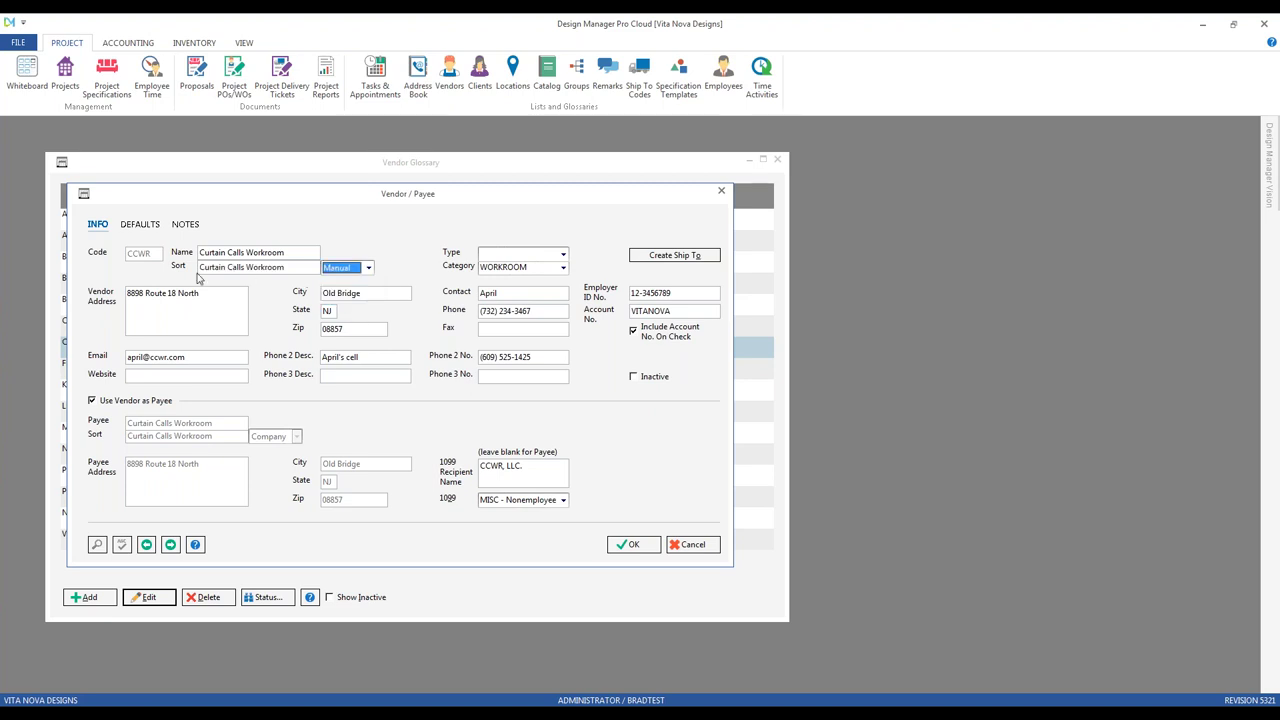
click(368, 268)
click(340, 291)
drag(325, 190, 499, 184)
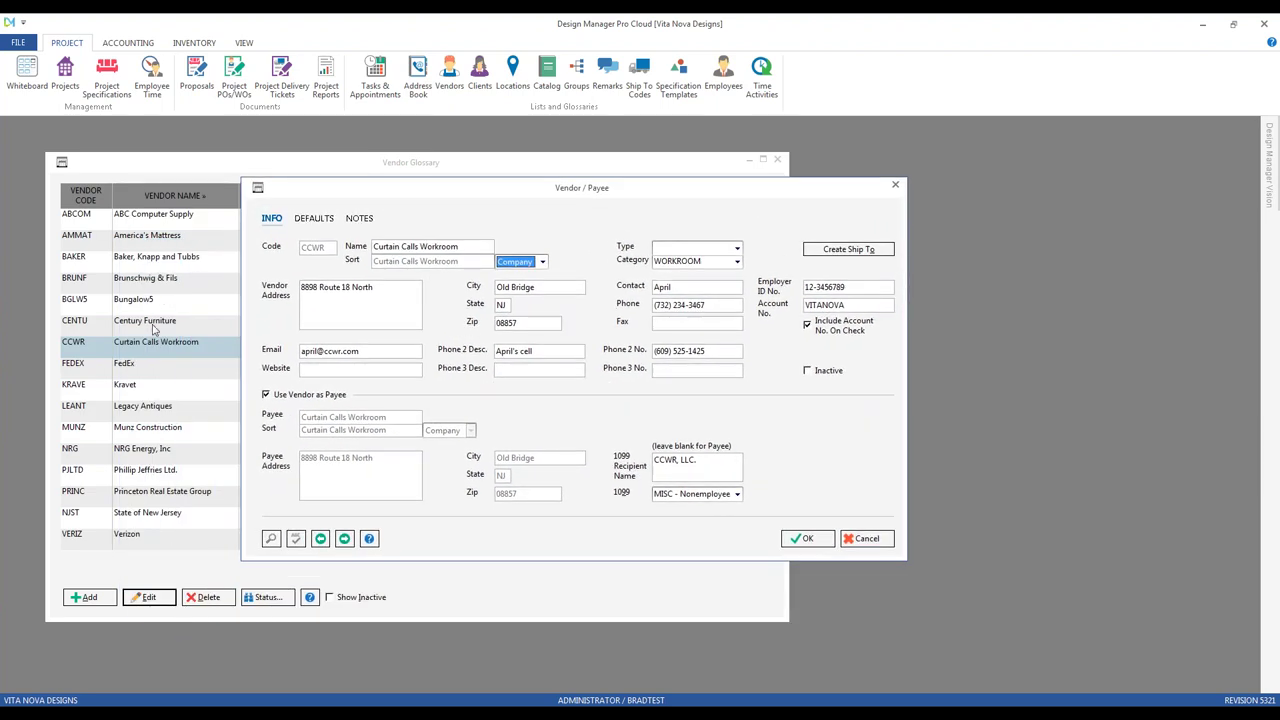
drag(515, 201, 421, 228)
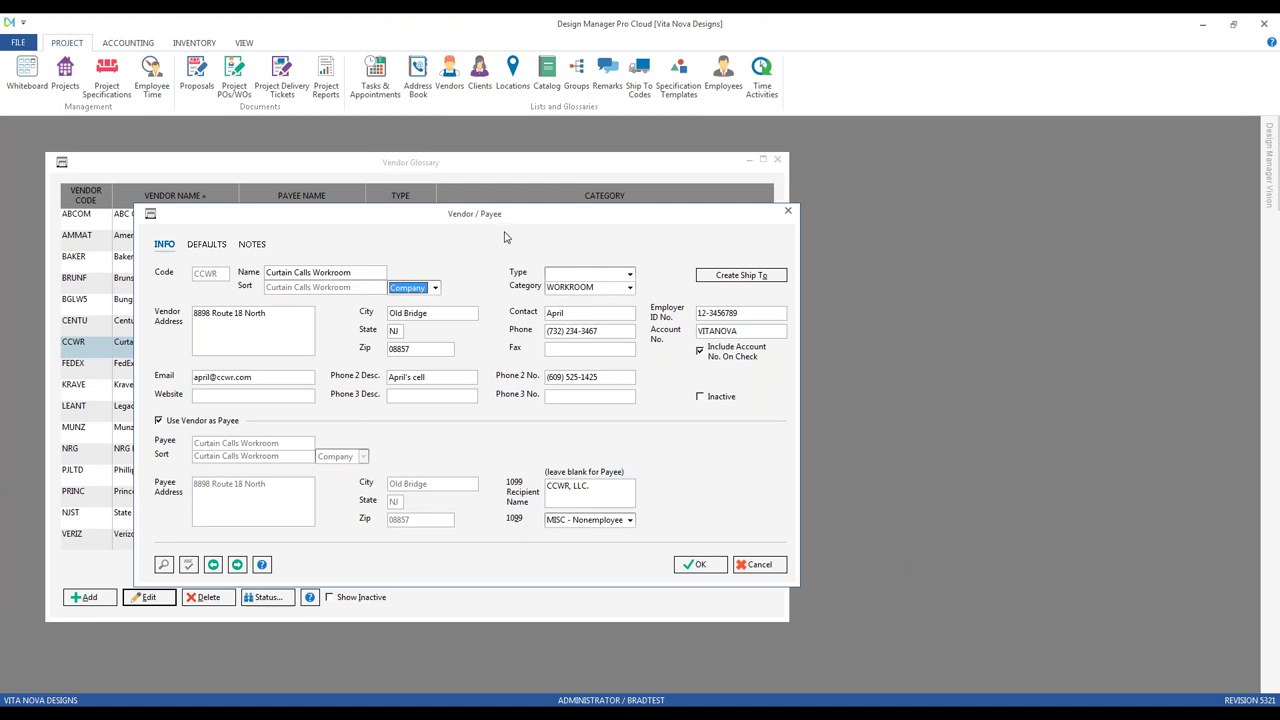
click(630, 275)
key(Tab)
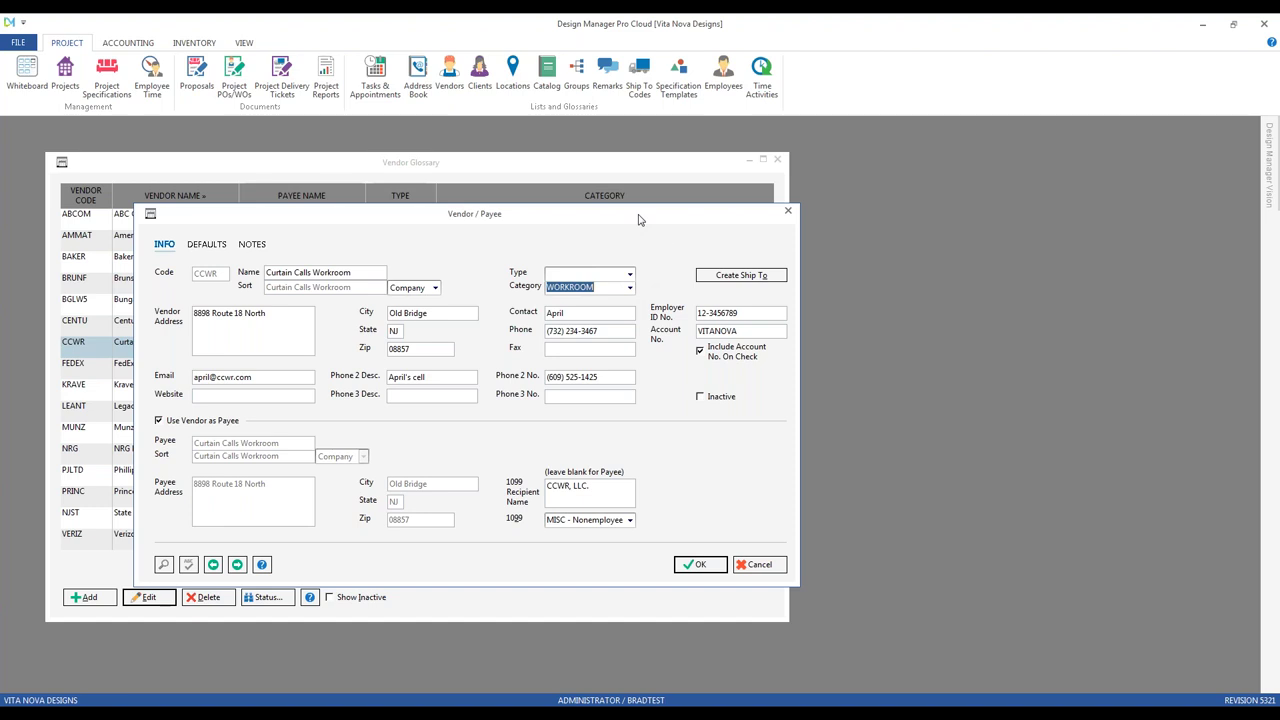
drag(640, 219, 610, 364)
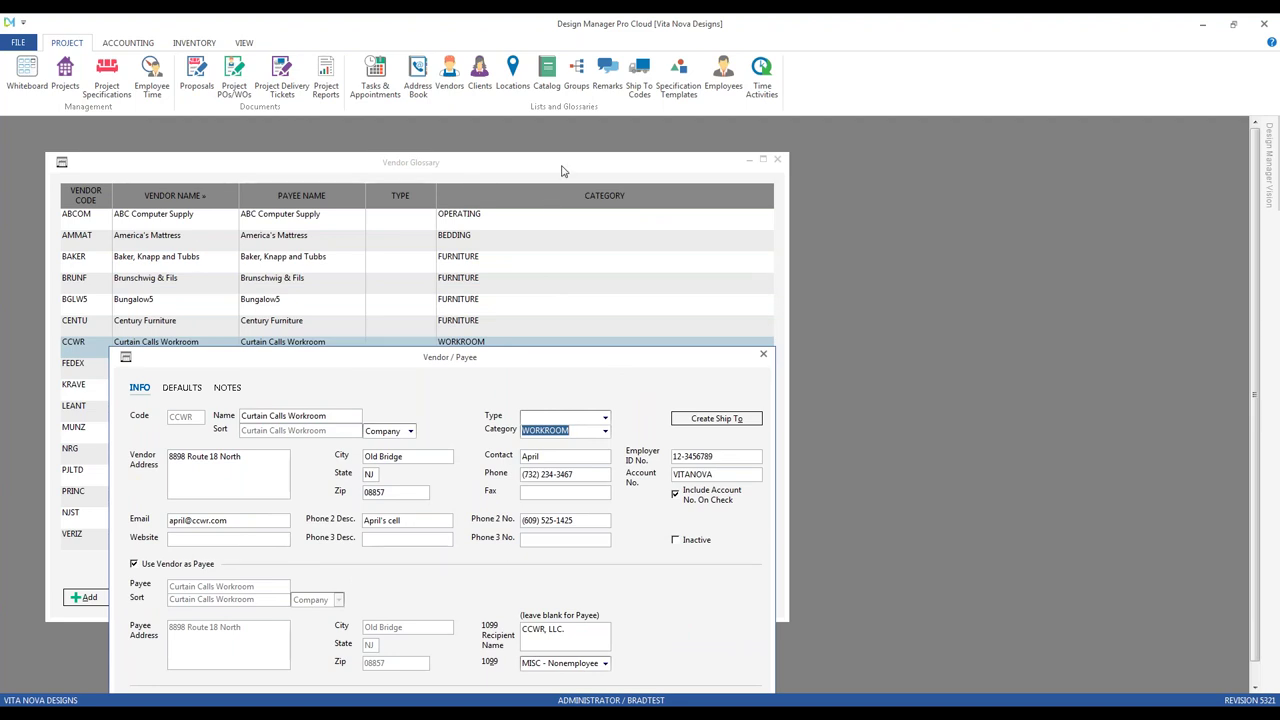
drag(520, 360, 527, 247)
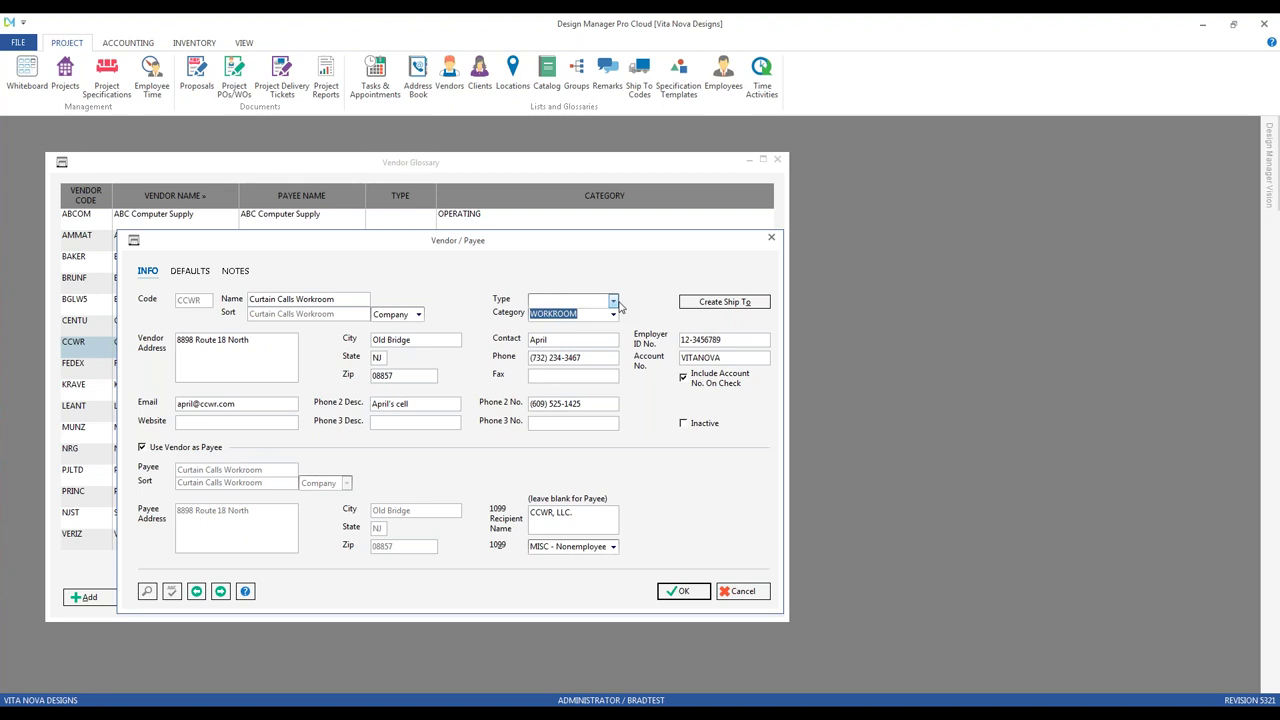
drag(562, 249, 562, 275)
mouse_move(470, 242)
mouse_down()
mouse_move(512, 326)
mouse_move(477, 260)
mouse_up()
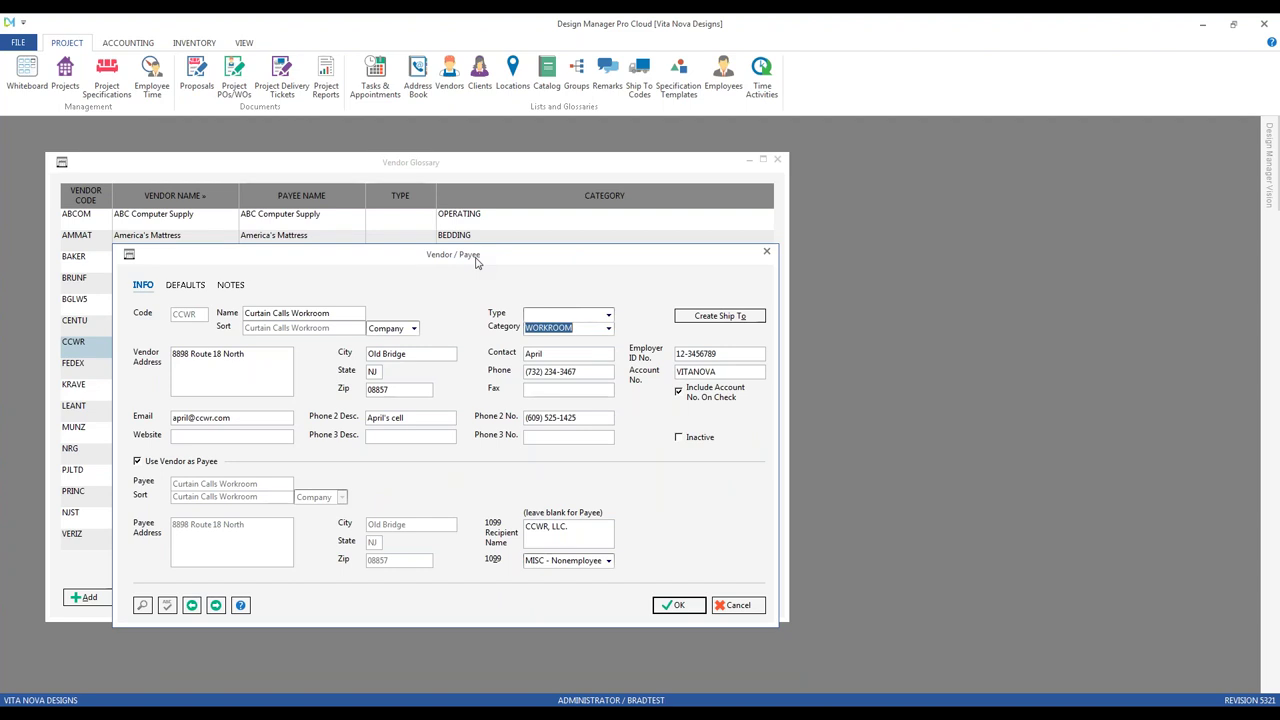
click(256, 362)
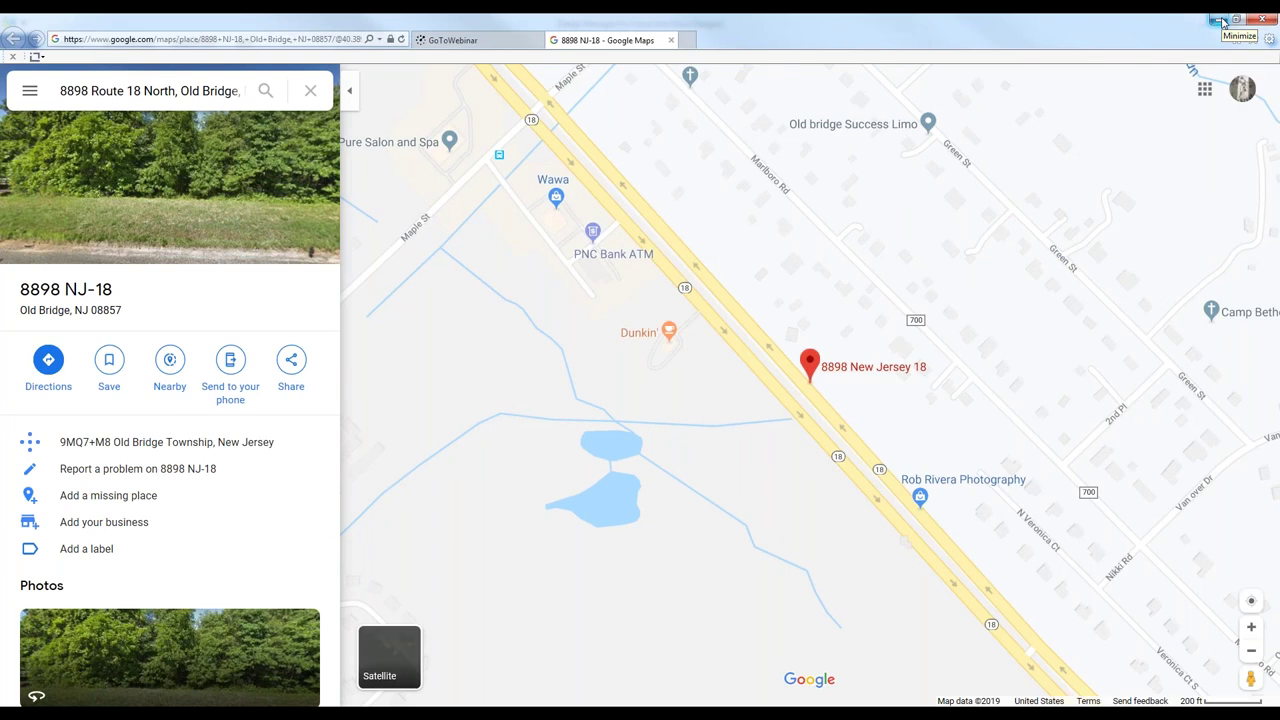
click(1217, 19)
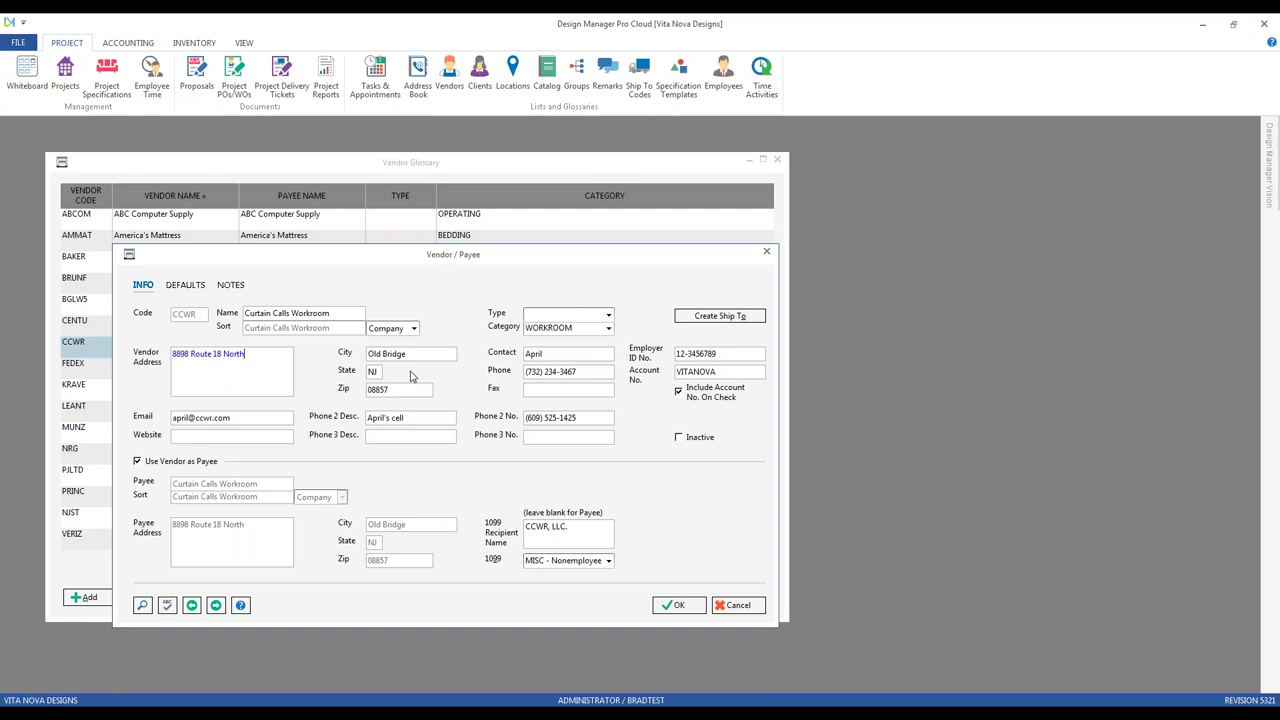
click(559, 356)
click(592, 371)
click(746, 373)
click(253, 419)
click(252, 436)
click(404, 418)
click(418, 436)
click(428, 416)
click(594, 420)
click(536, 434)
click(639, 75)
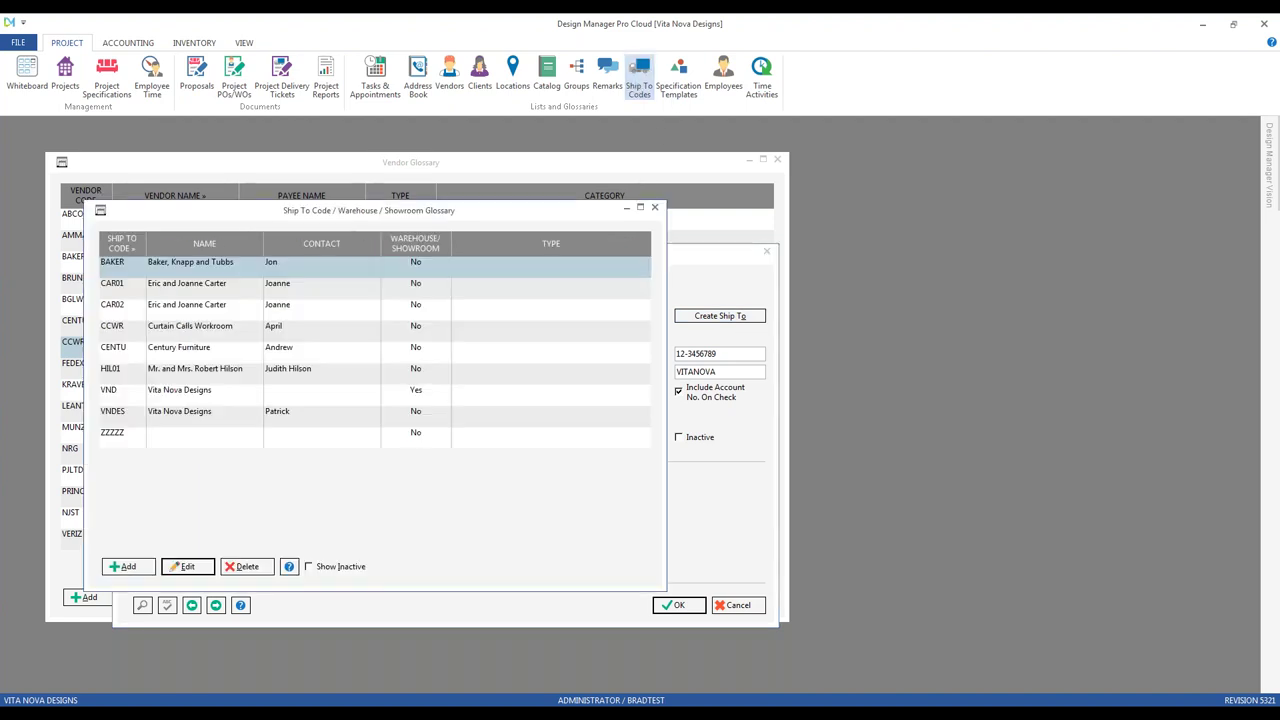
click(193, 334)
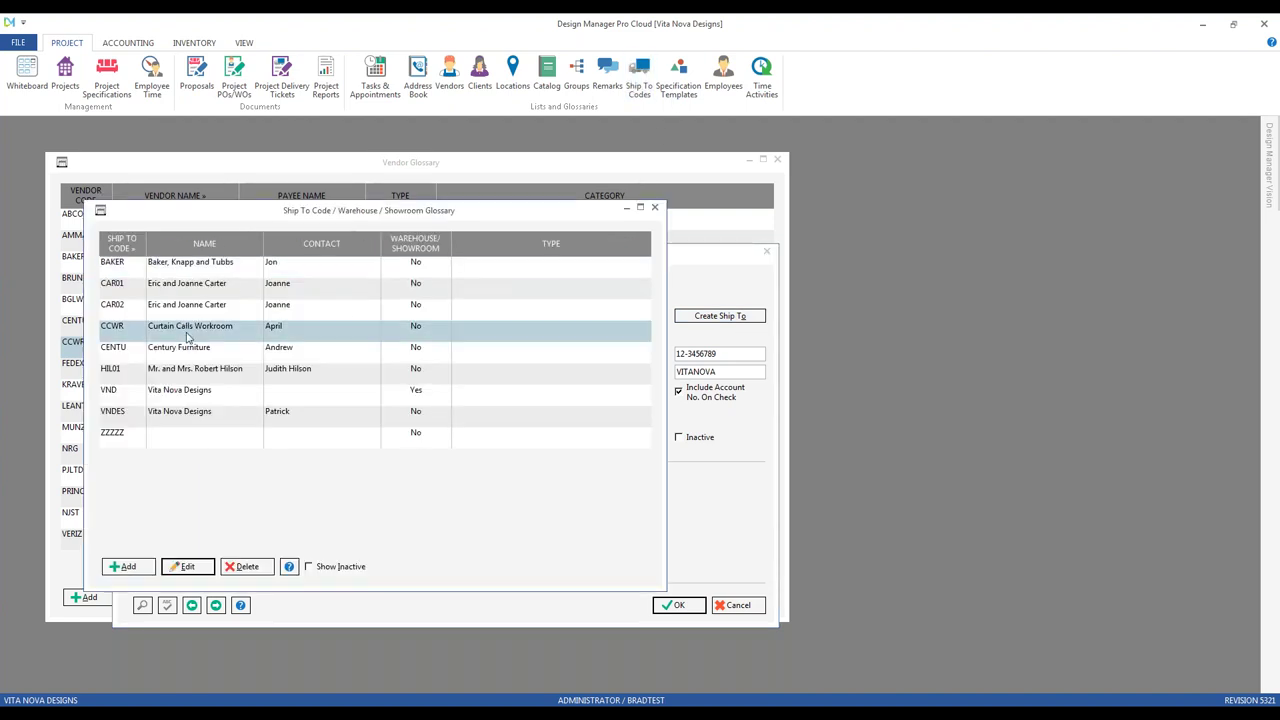
click(654, 208)
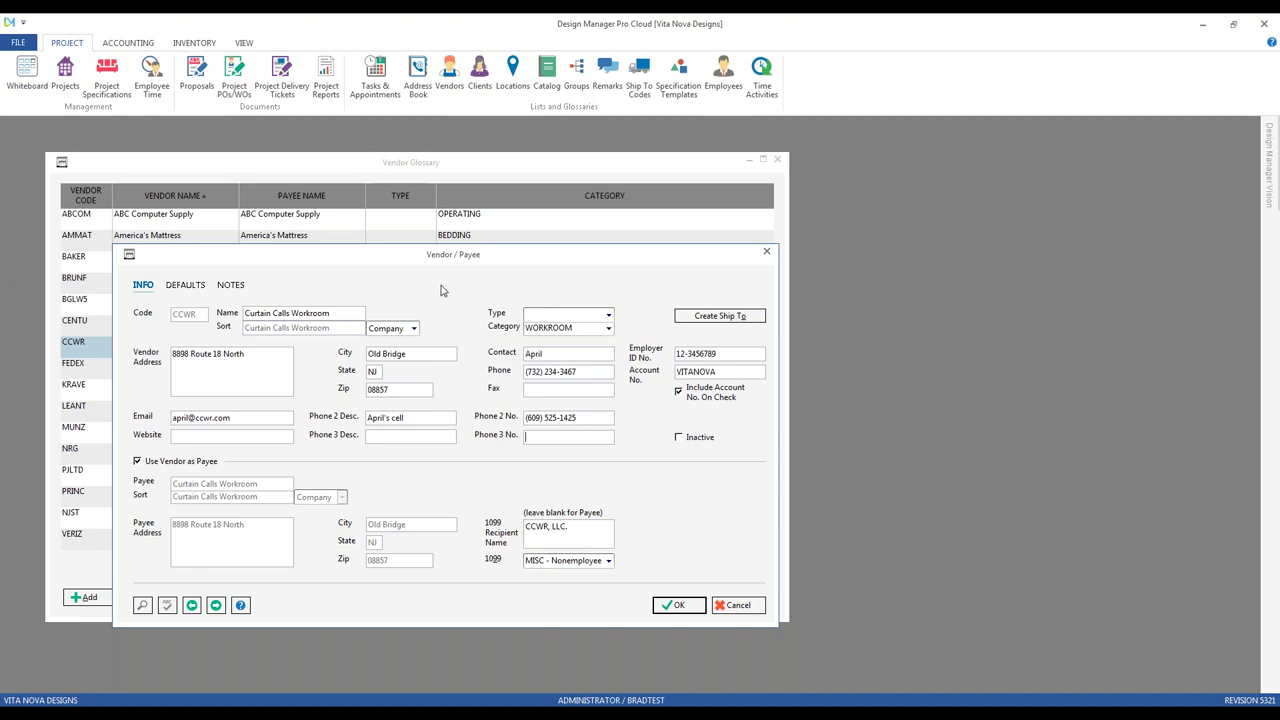
Step: Uncheck Use Vendor as Payee for Curtain Calls Workroom in its Vendor/Payee dialog
drag(384, 266, 378, 234)
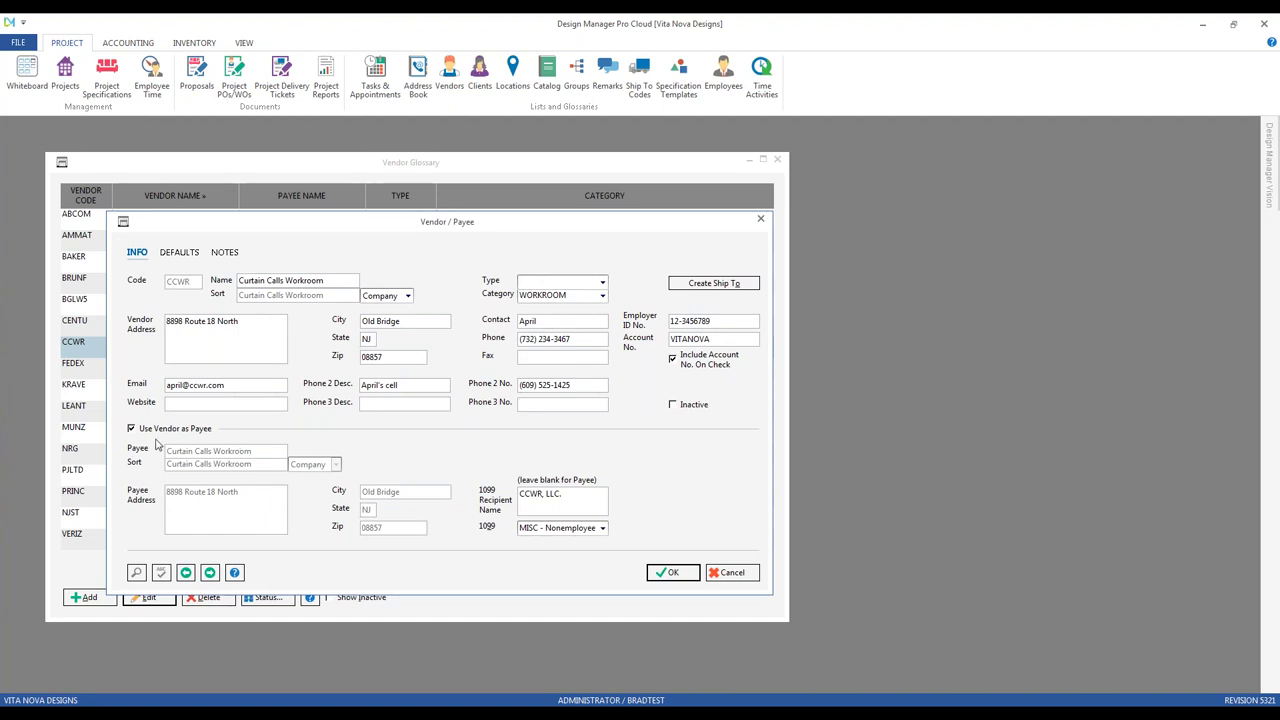
click(203, 342)
click(190, 429)
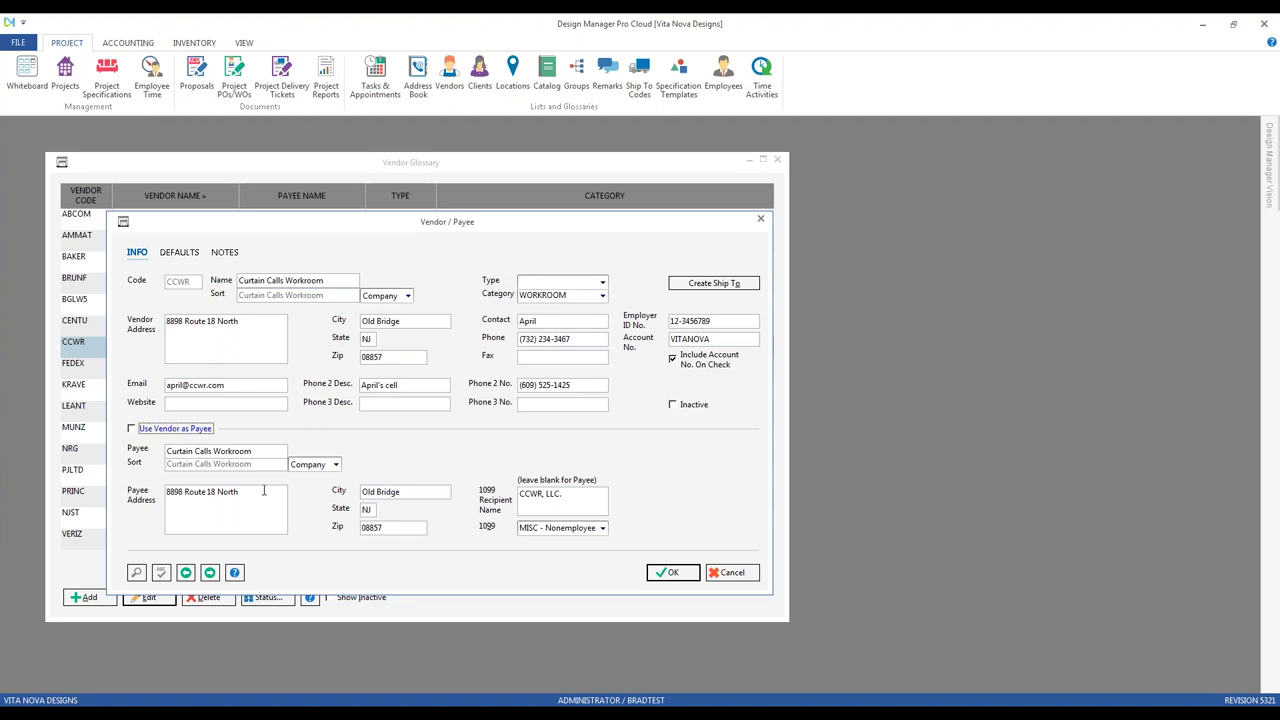
Step: Turn Use Vendor as Payee back on for Curtain Calls, leaving the street number at 8898
click(203, 429)
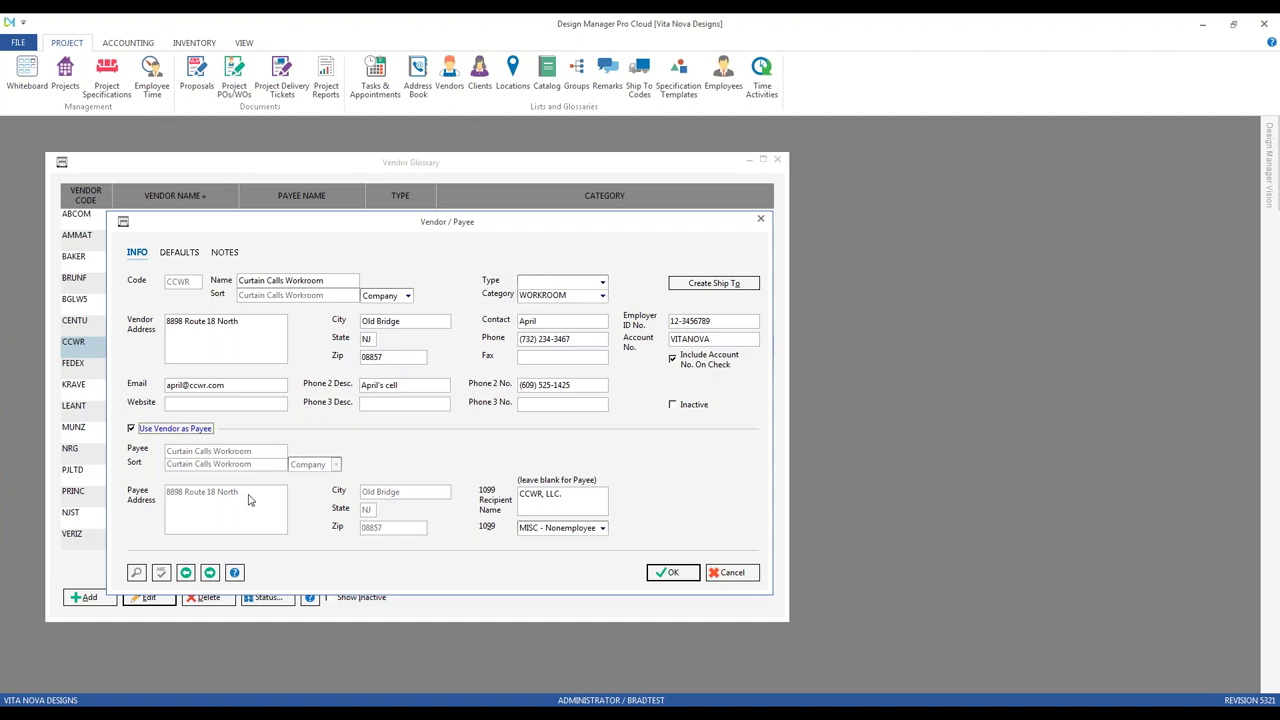
click(184, 320)
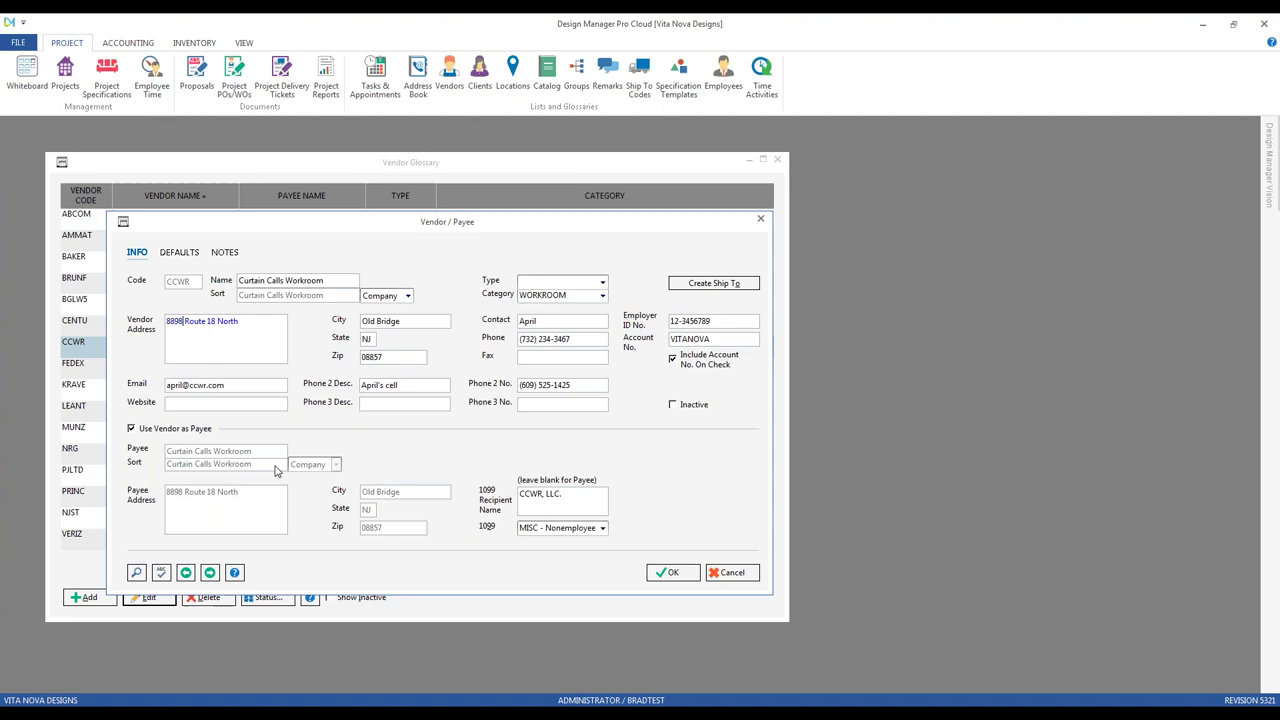
key(BackSpace)
text(9)
key(Tab)
key(shift+Tab)
key(BackSpace)
text(8)
key(Tab)
Step: Keep the 1099 type as Nonemployee Comp and view the defaults: Net 30, 50% deposit, 40% Install/Labor markup
click(577, 497)
click(603, 529)
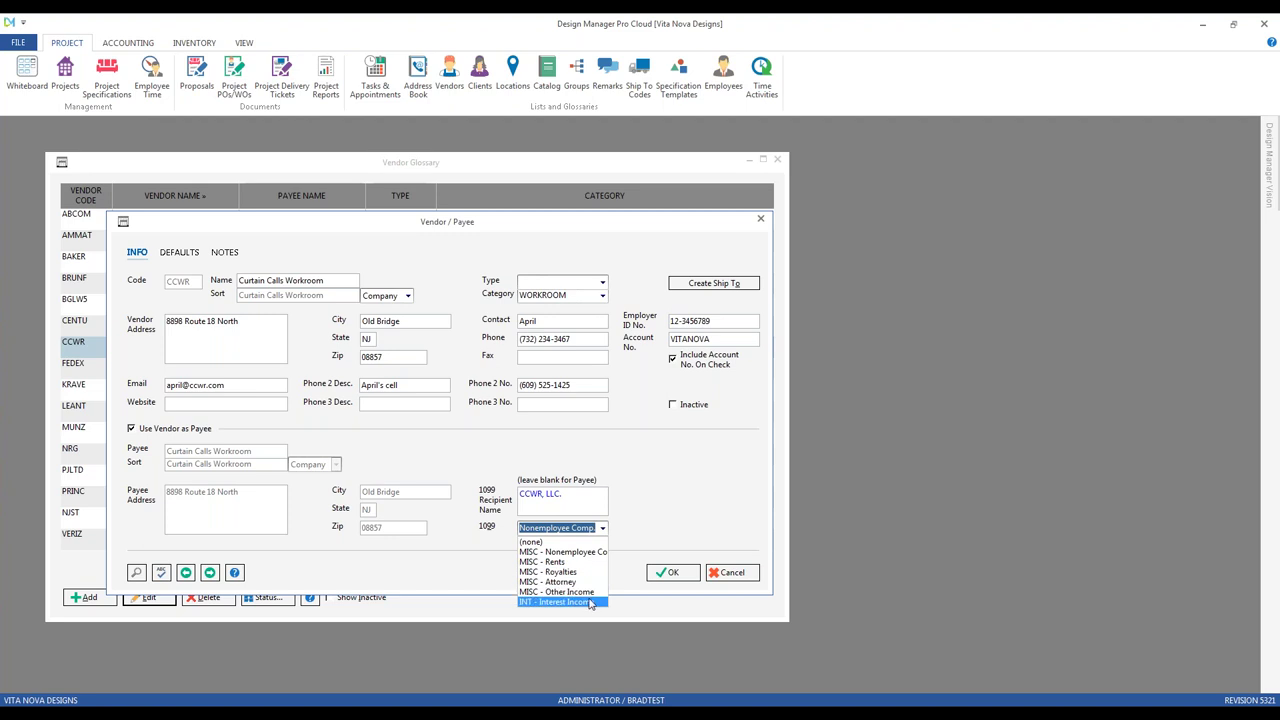
click(669, 510)
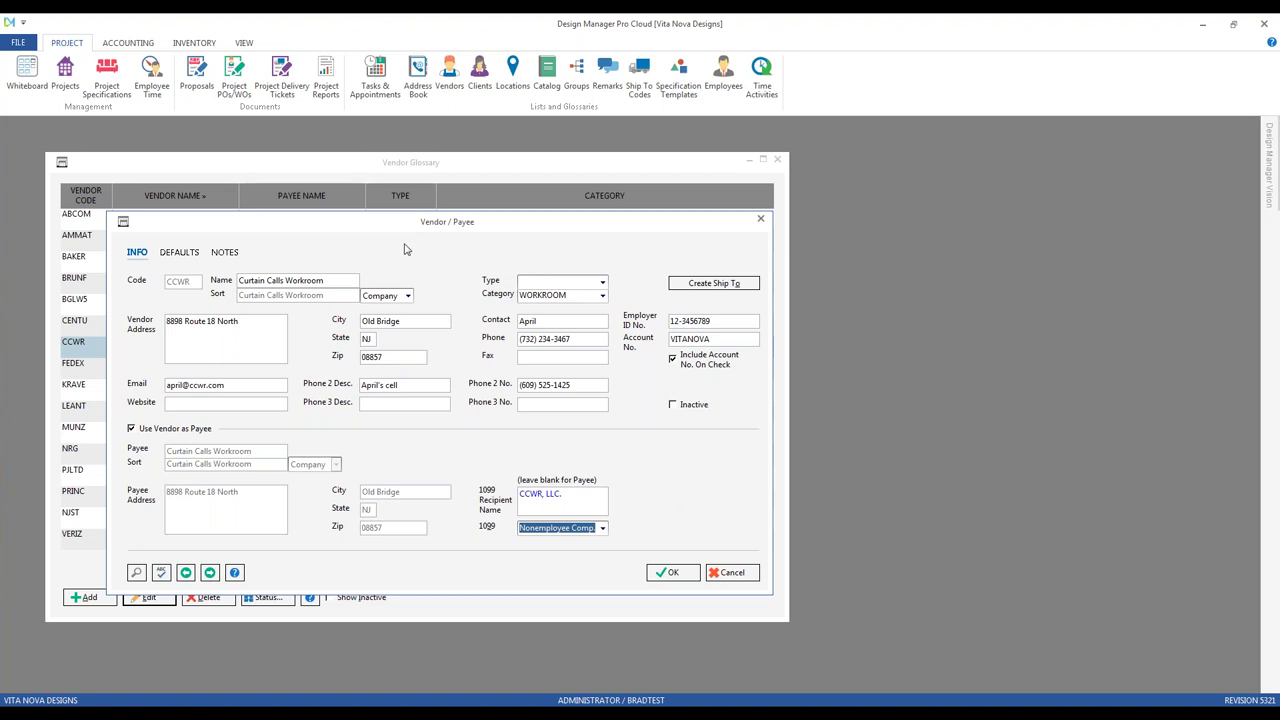
click(180, 252)
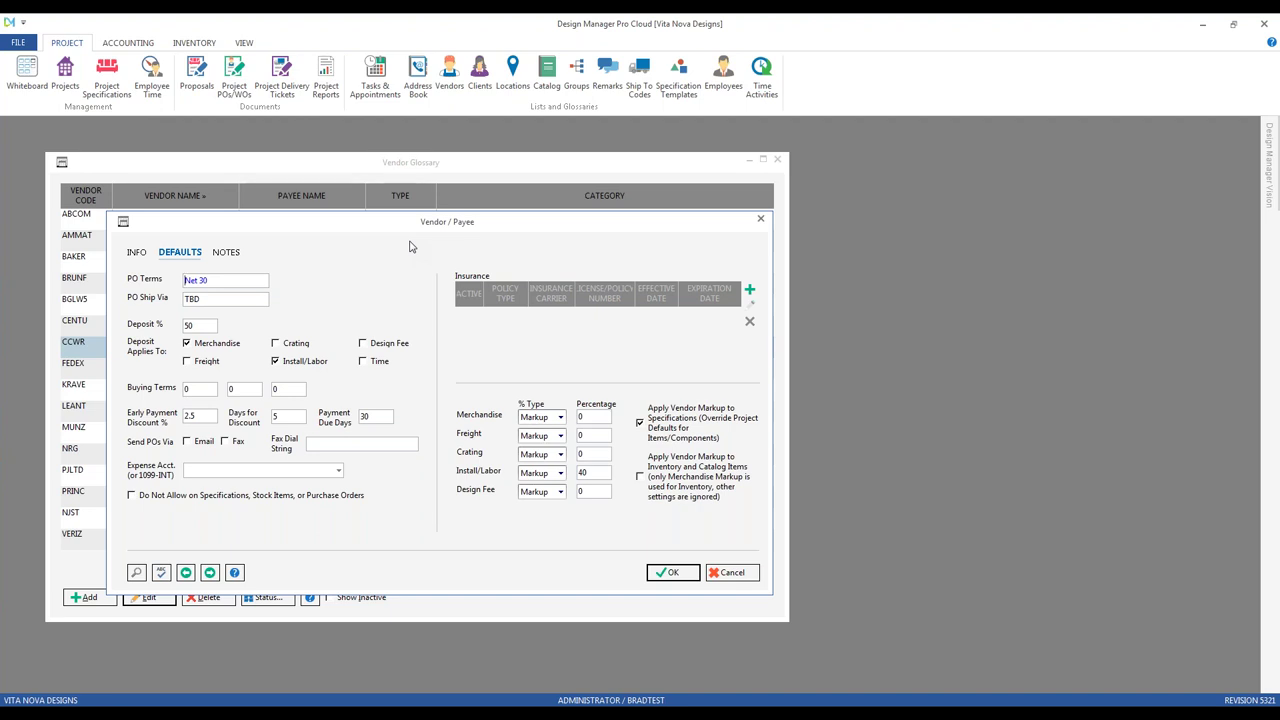
key(Tab)
key(Tab)
key(Tab)
key(shift+Tab)
key(Tab)
key(shift+Tab)
Step: With the 2.5% early-payment discount selected, open Payments and Print Checks from Accounting
click(205, 416)
key(Tab)
click(140, 45)
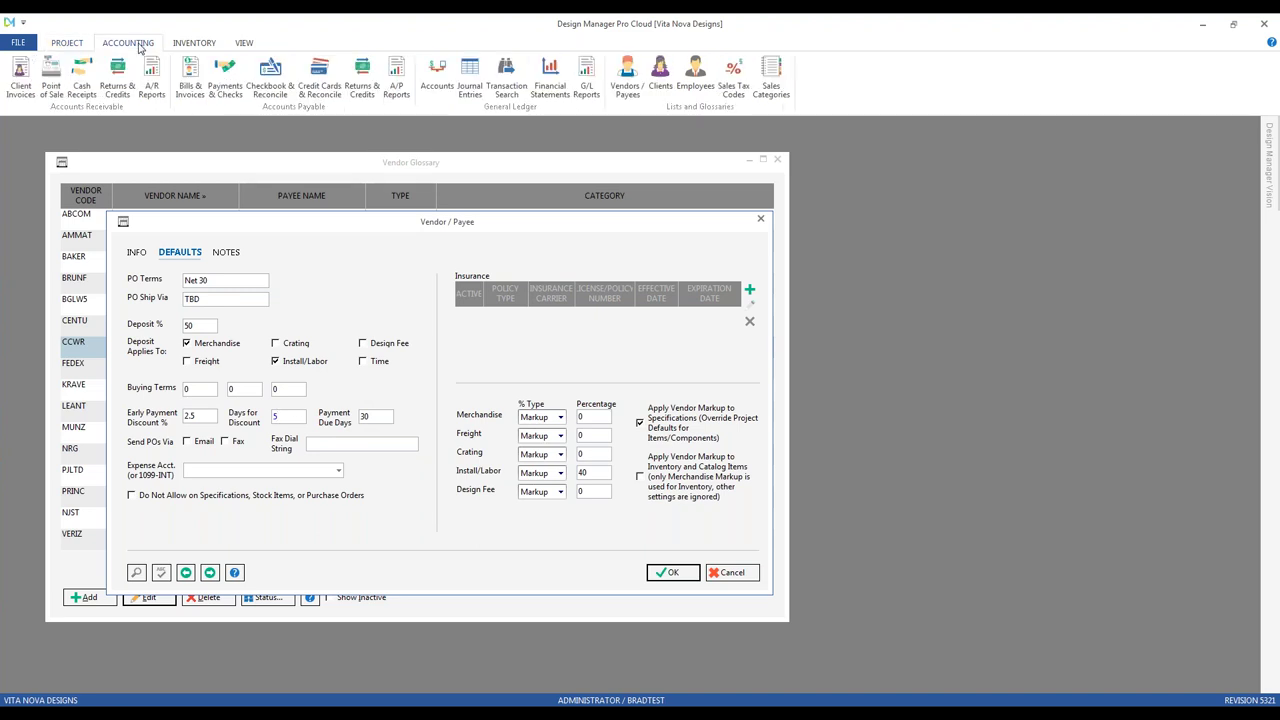
click(225, 80)
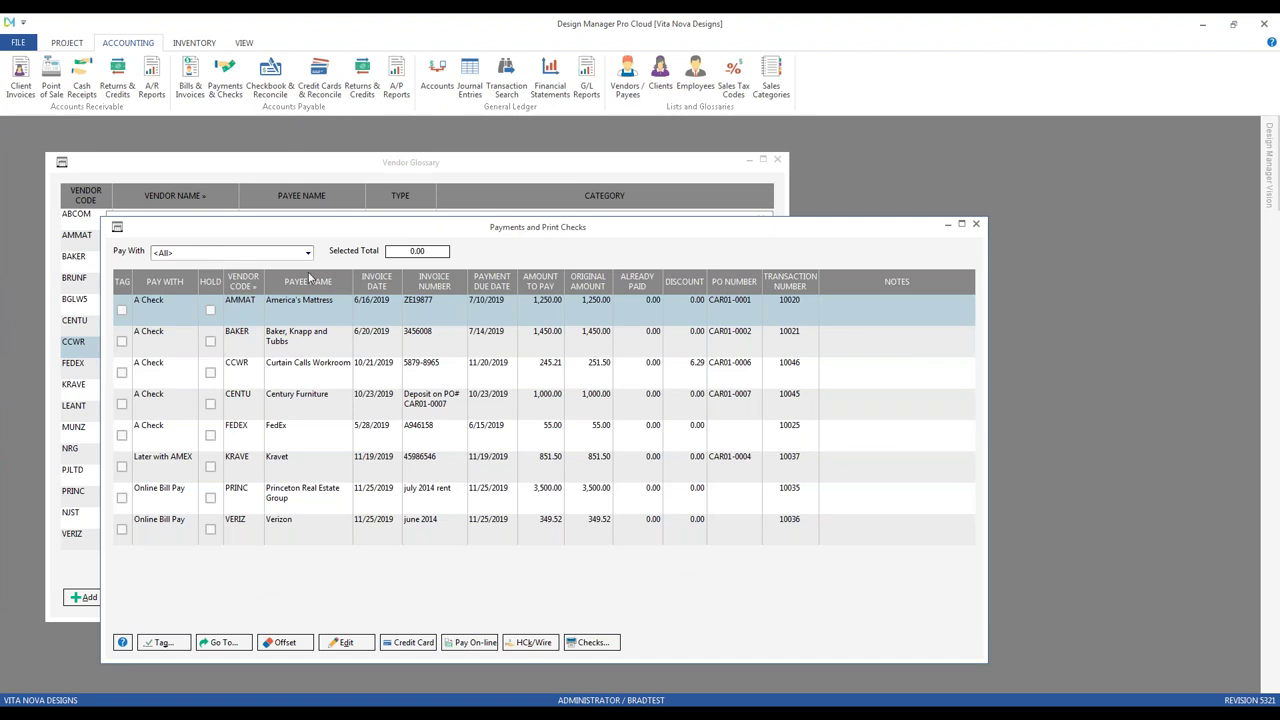
click(289, 380)
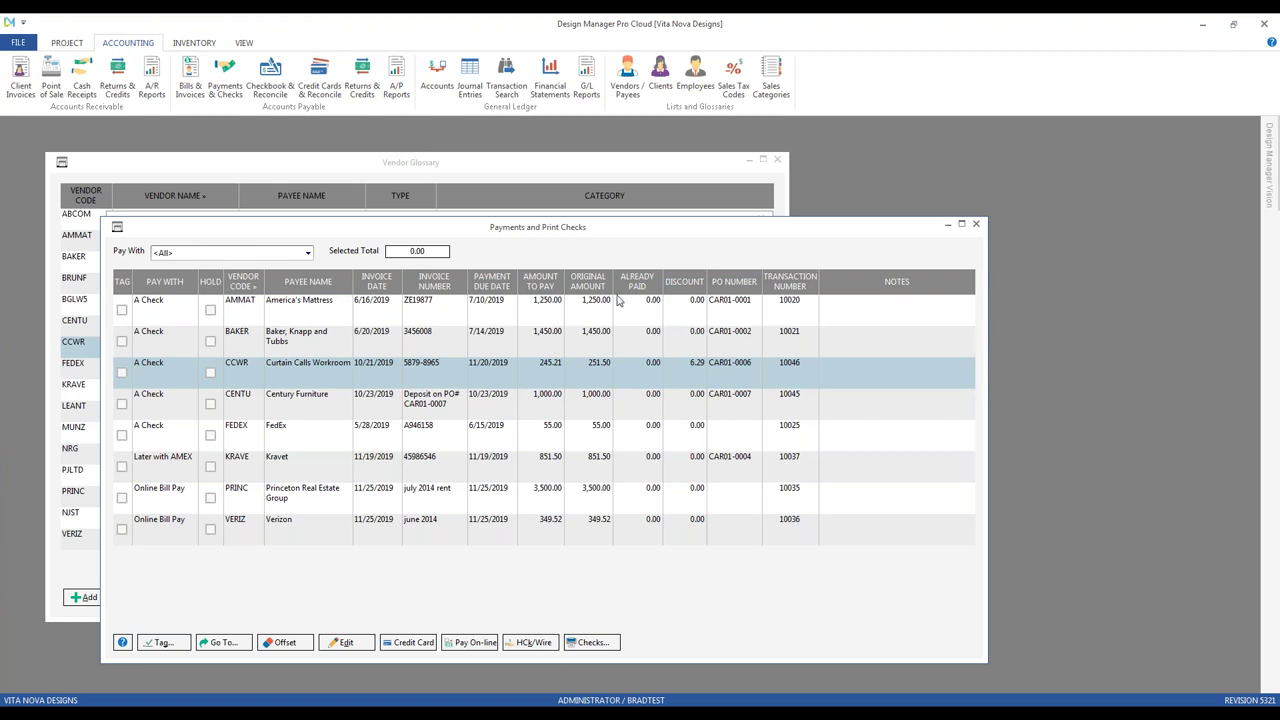
click(599, 381)
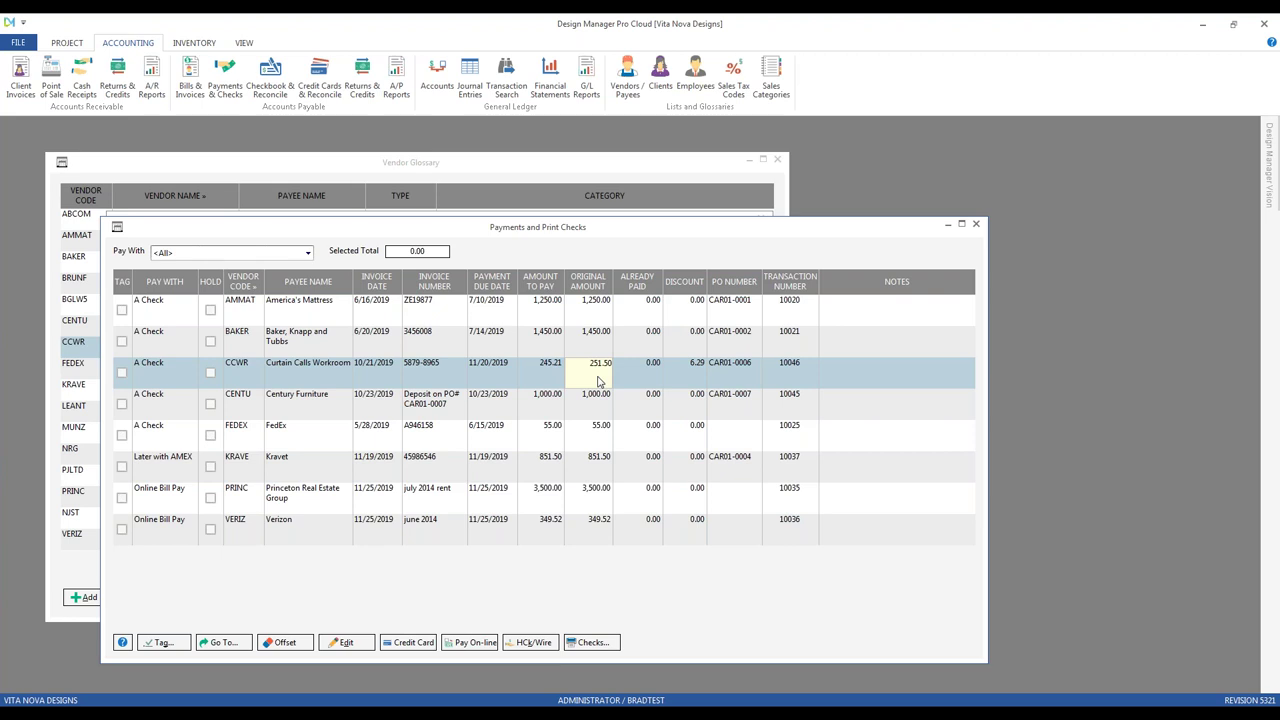
click(645, 386)
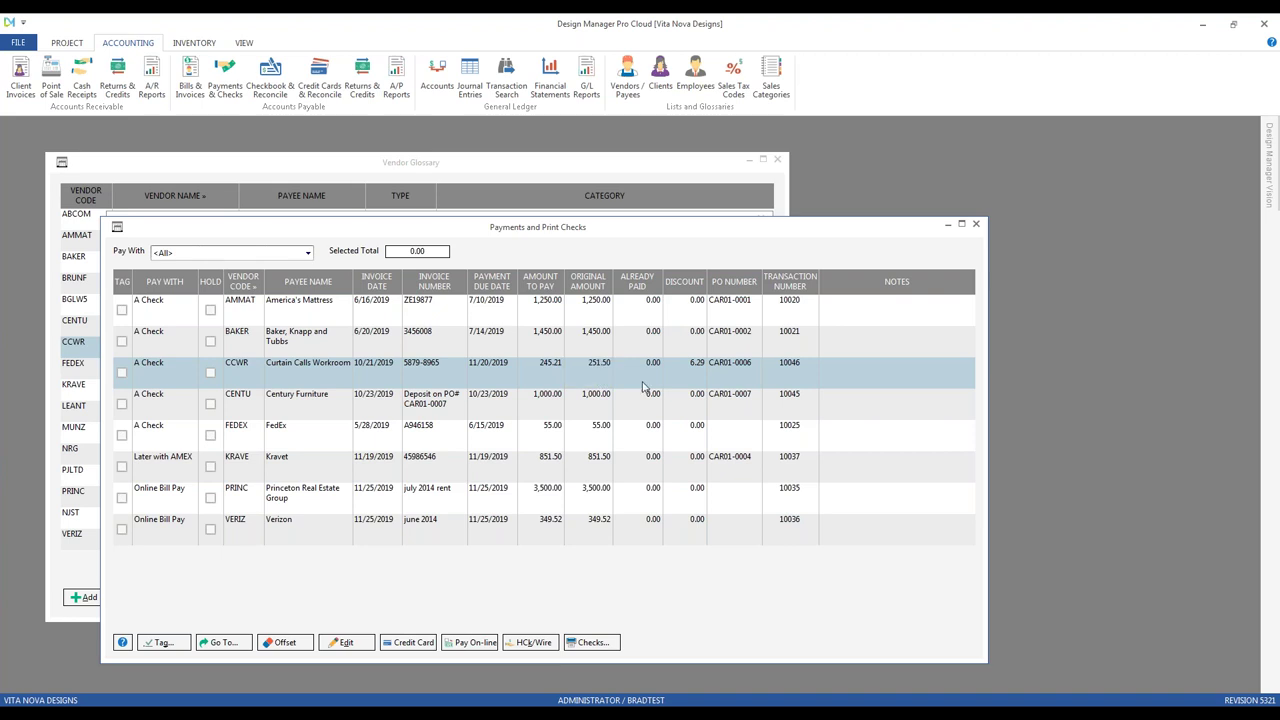
click(698, 377)
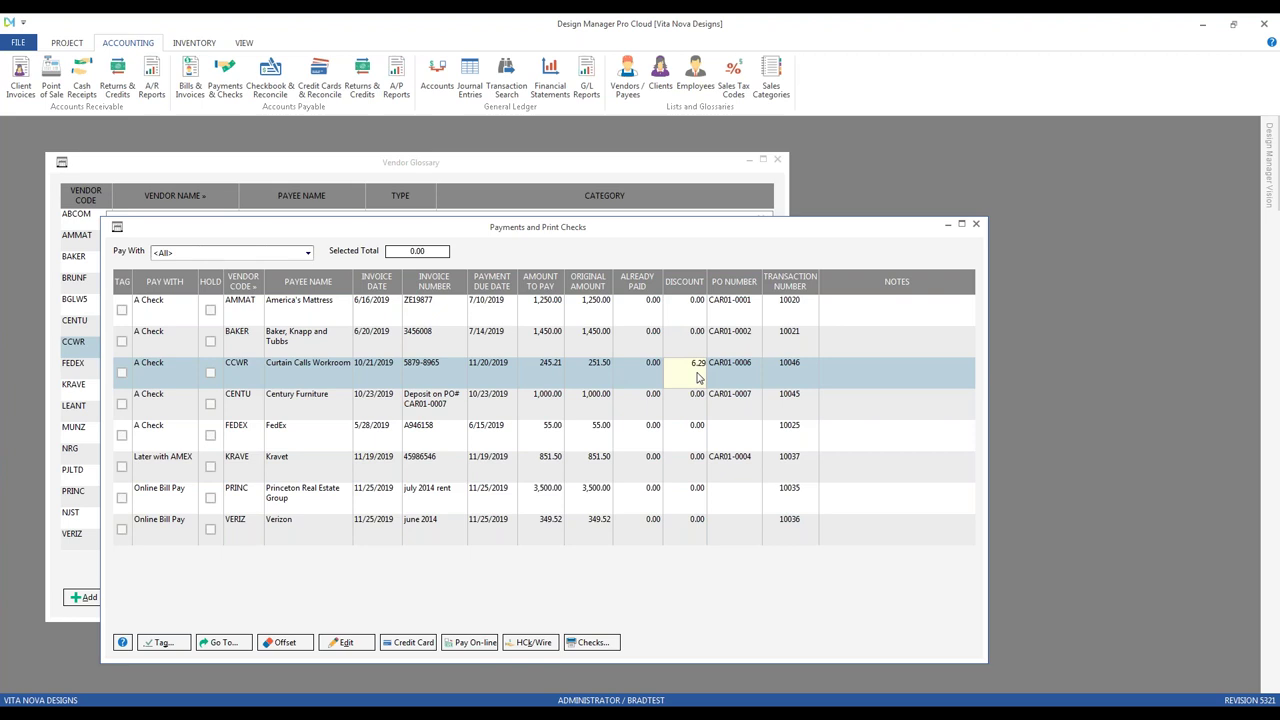
key(Return)
click(536, 371)
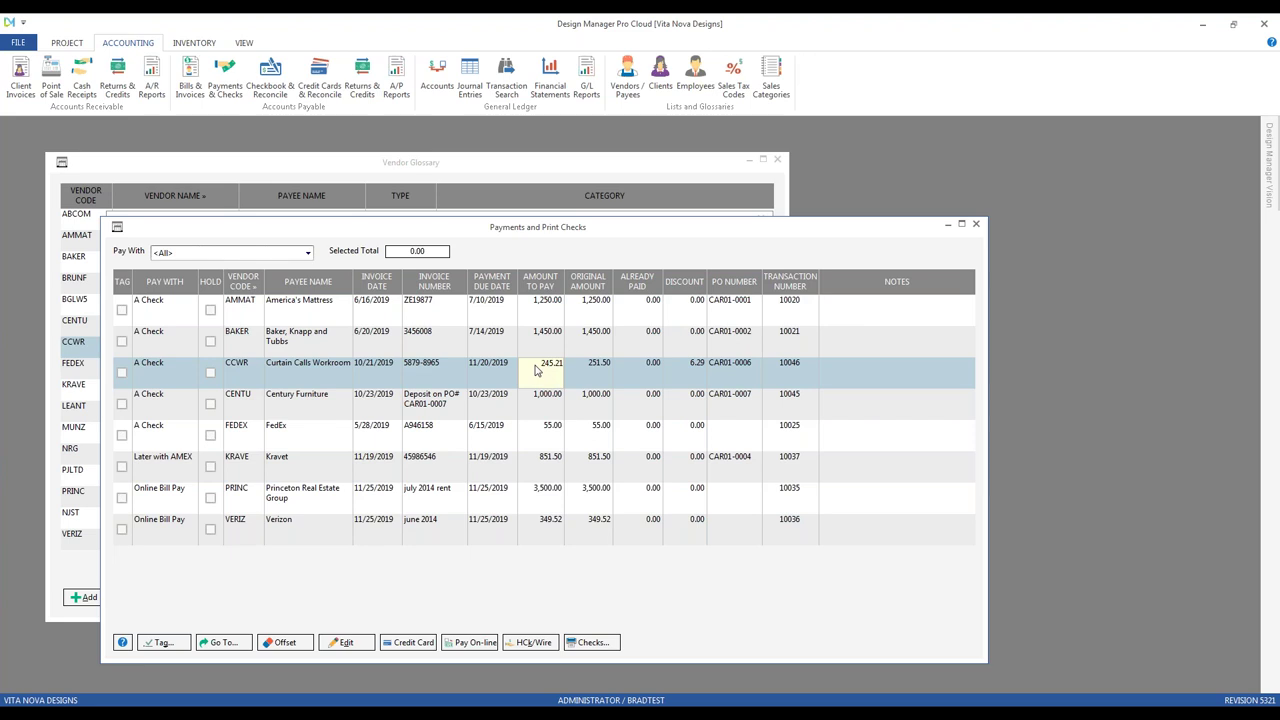
click(893, 249)
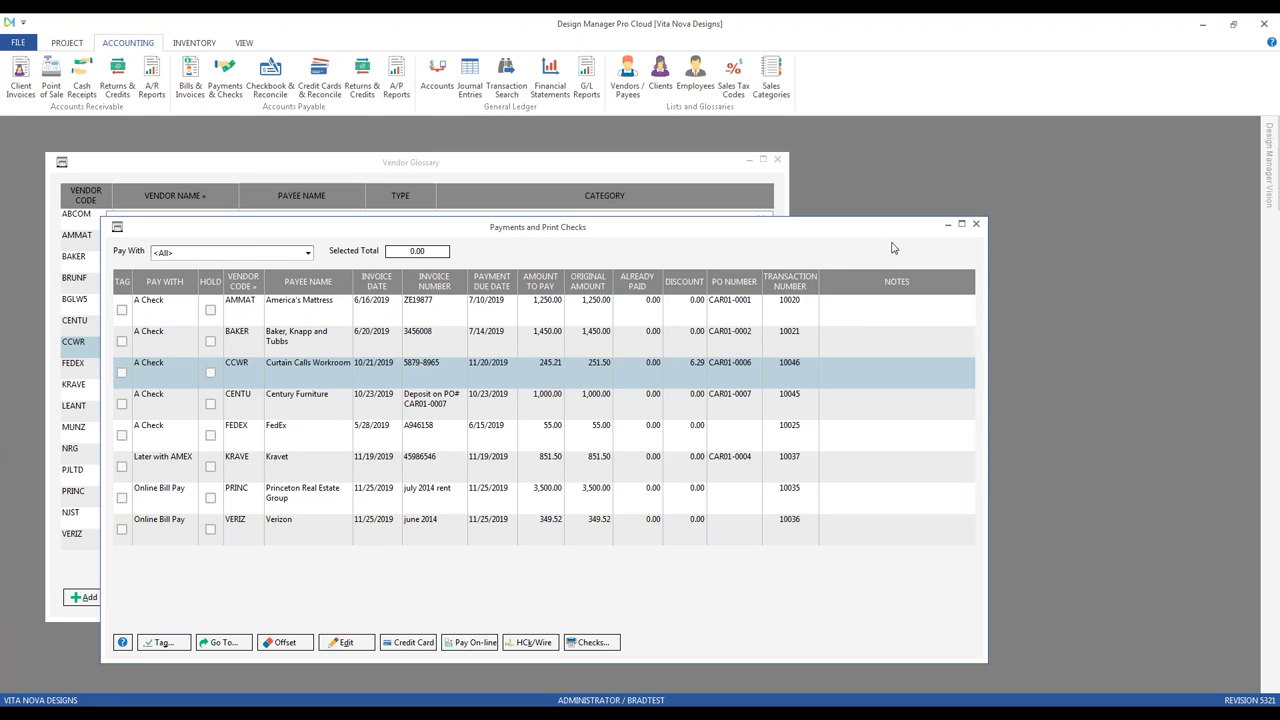
click(976, 223)
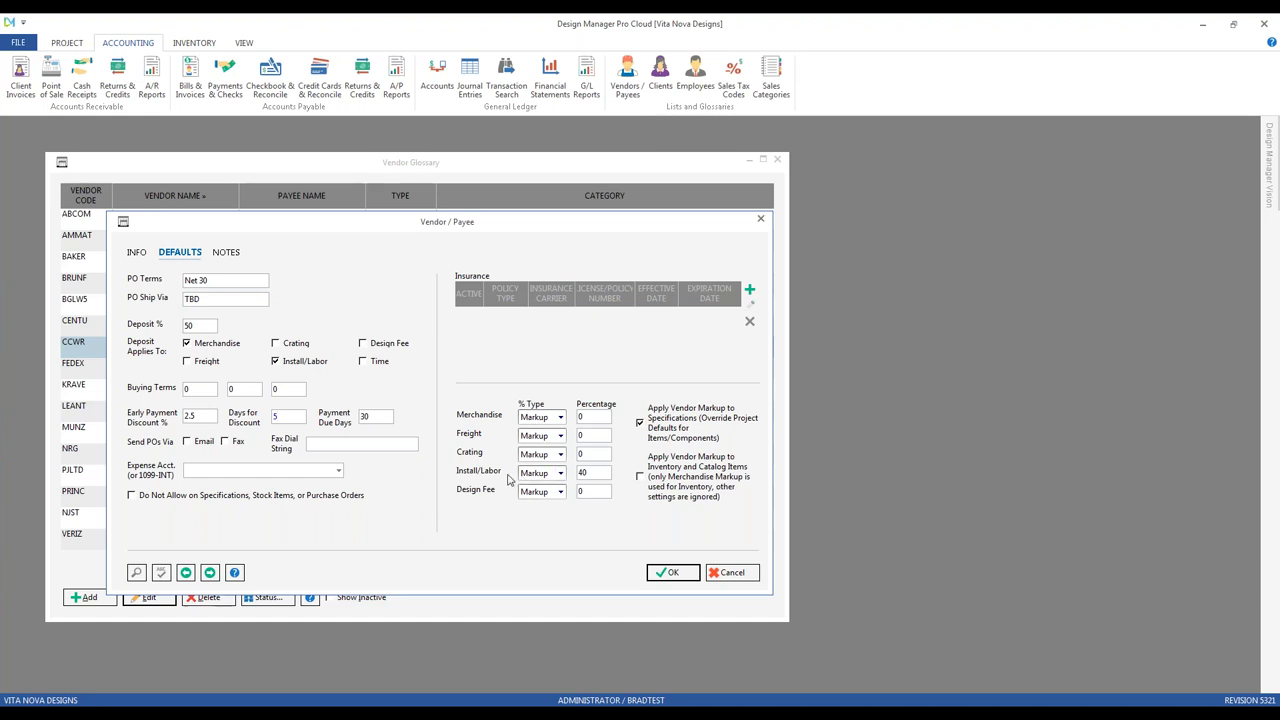
Step: Move to the 5 days-for-discount setting and list the Install/Labor percentage type choices
key(Tab)
click(561, 474)
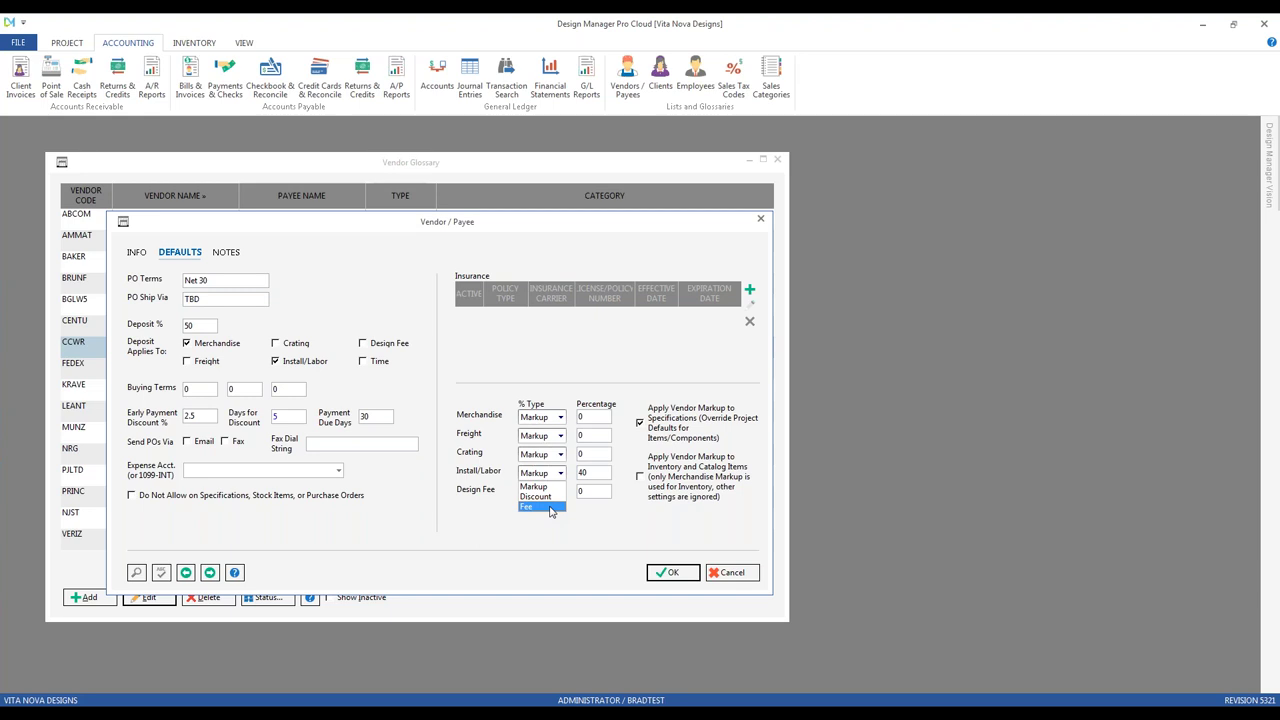
Step: Leave Install/Labor as a 40% Markup and save the Curtain Calls Workroom vendor record
click(557, 525)
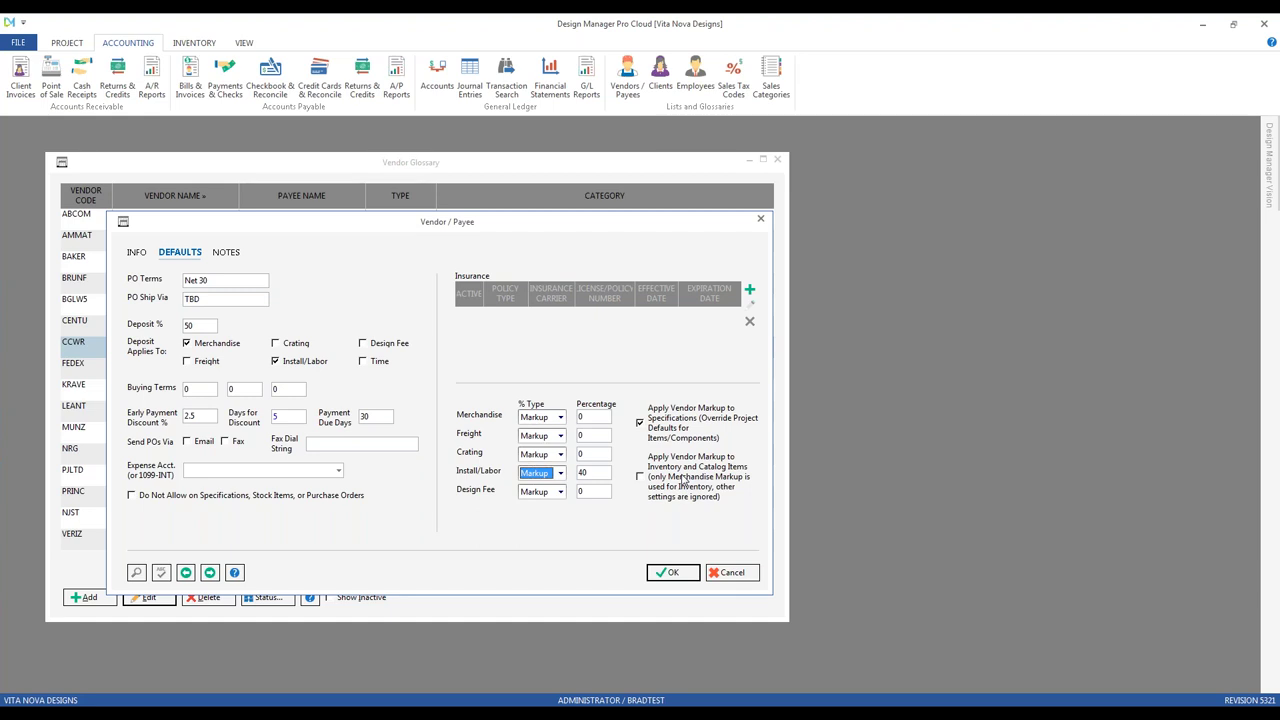
click(675, 573)
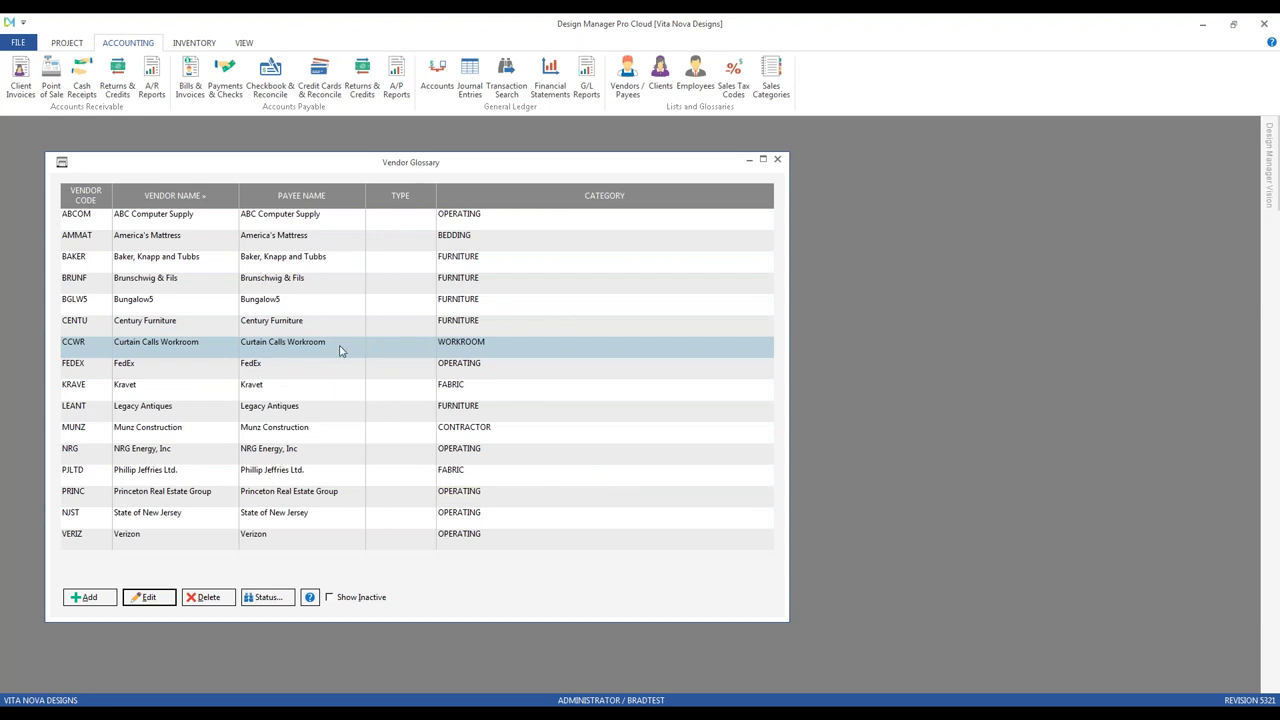
click(315, 458)
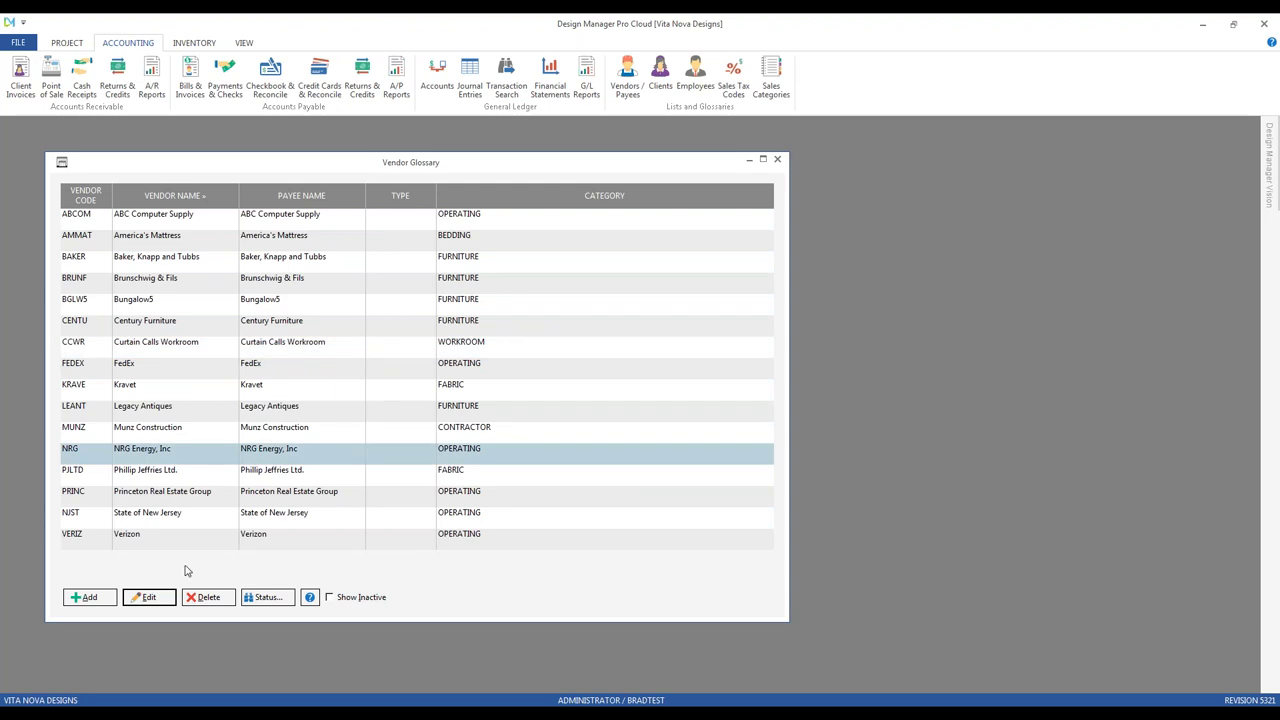
click(149, 597)
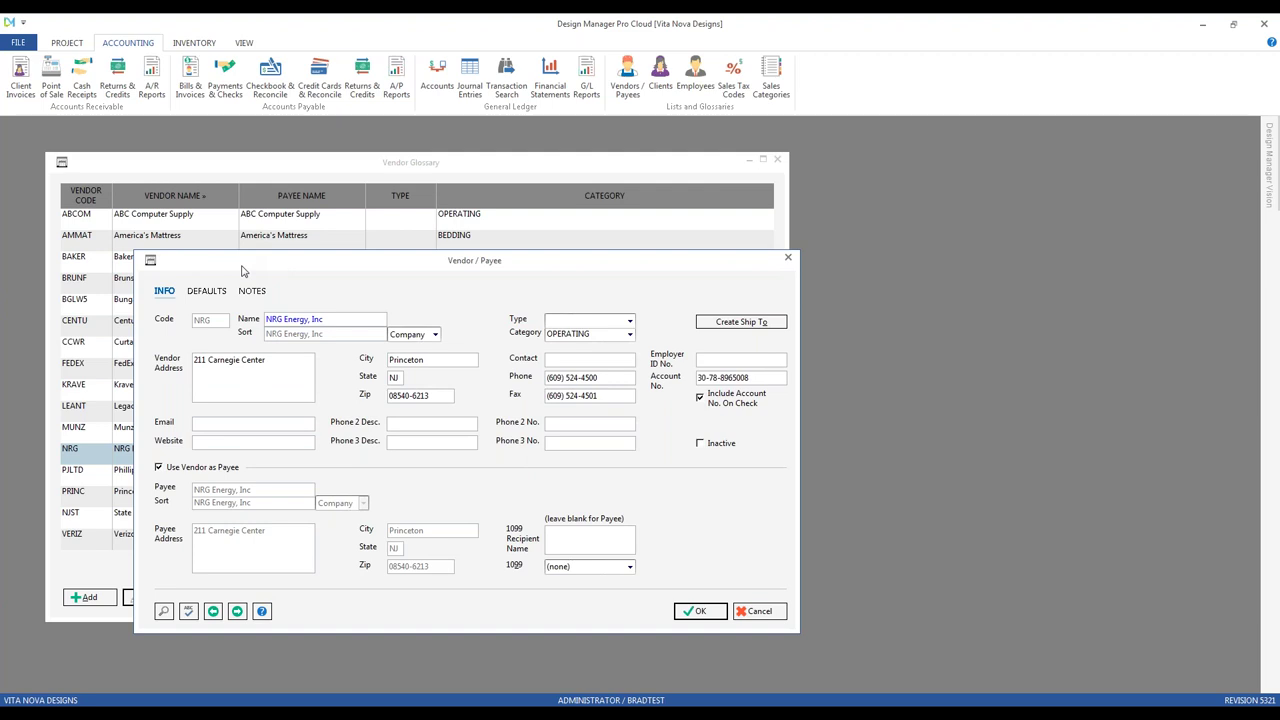
click(168, 232)
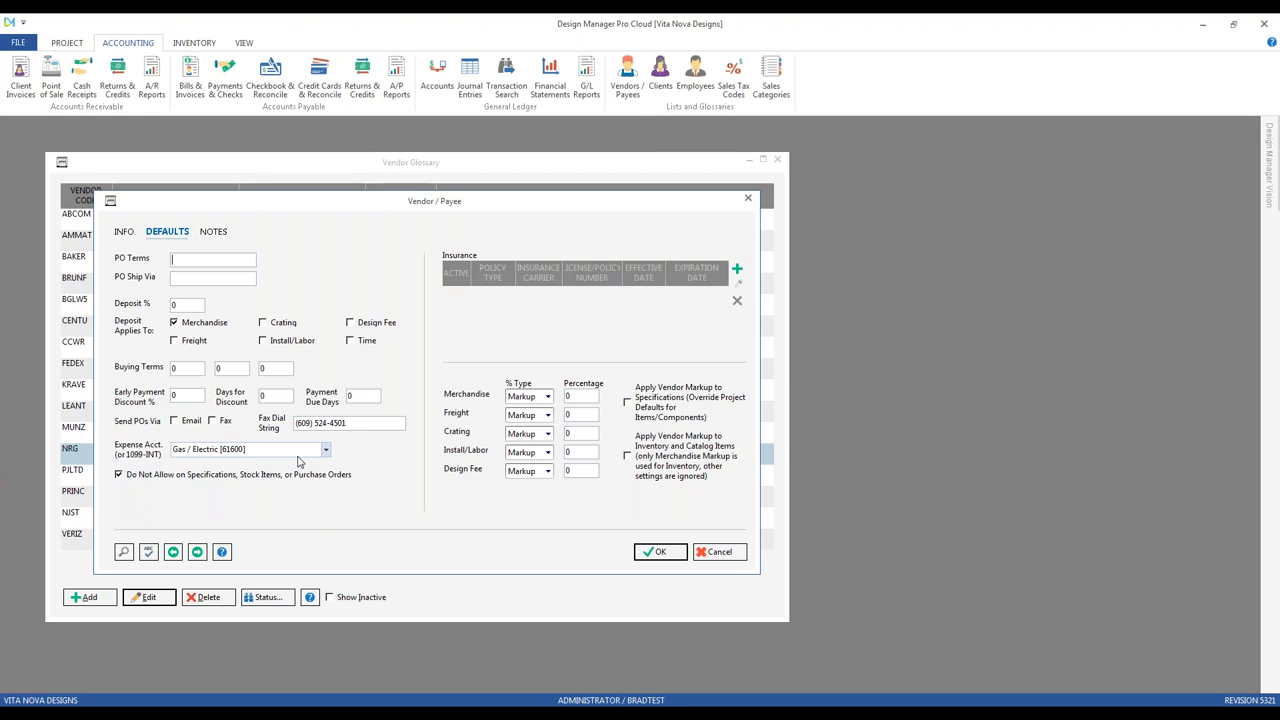
click(281, 450)
click(656, 552)
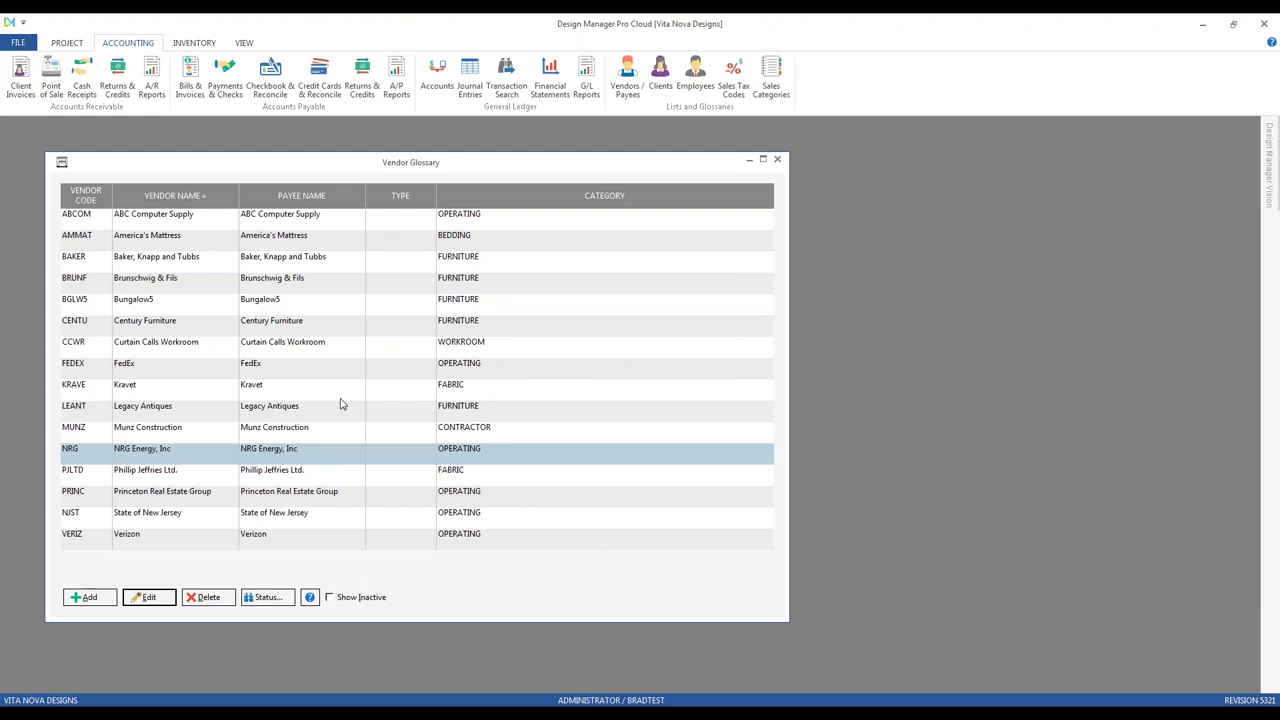
click(346, 435)
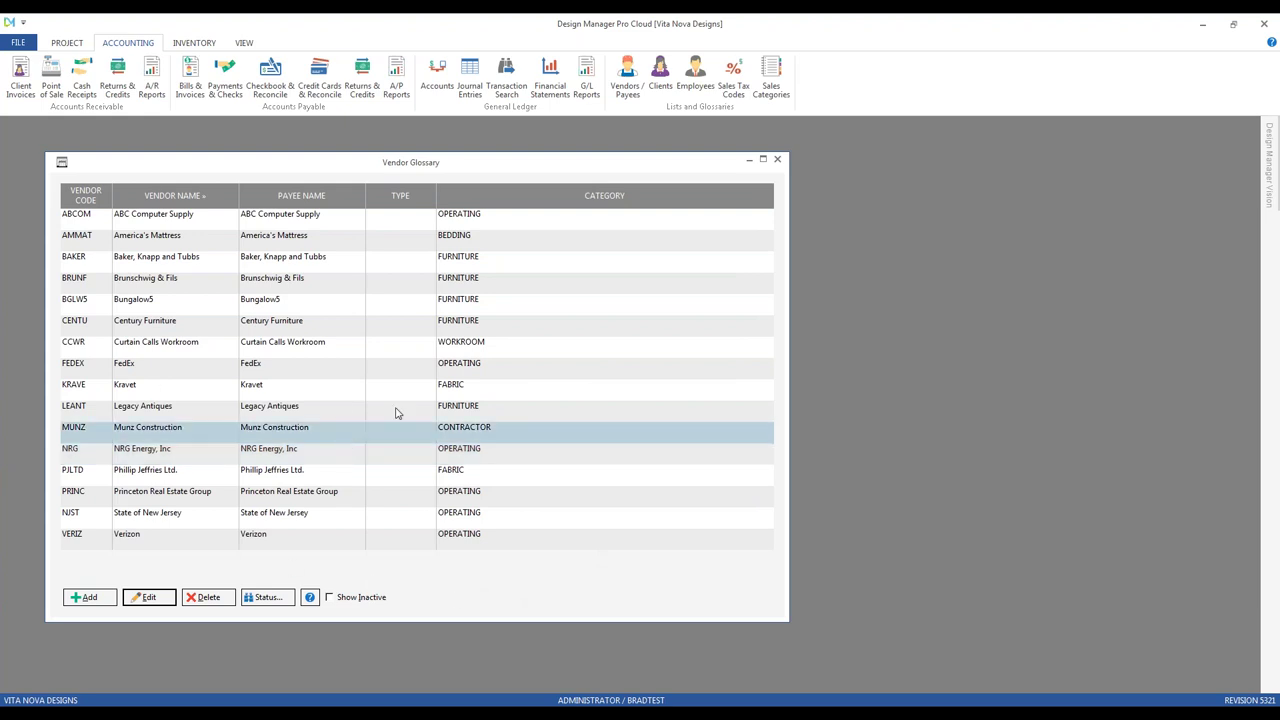
Step: Open Munz Construction's defaults and its State Farm General Liability policy, showing the policy type choices
click(149, 597)
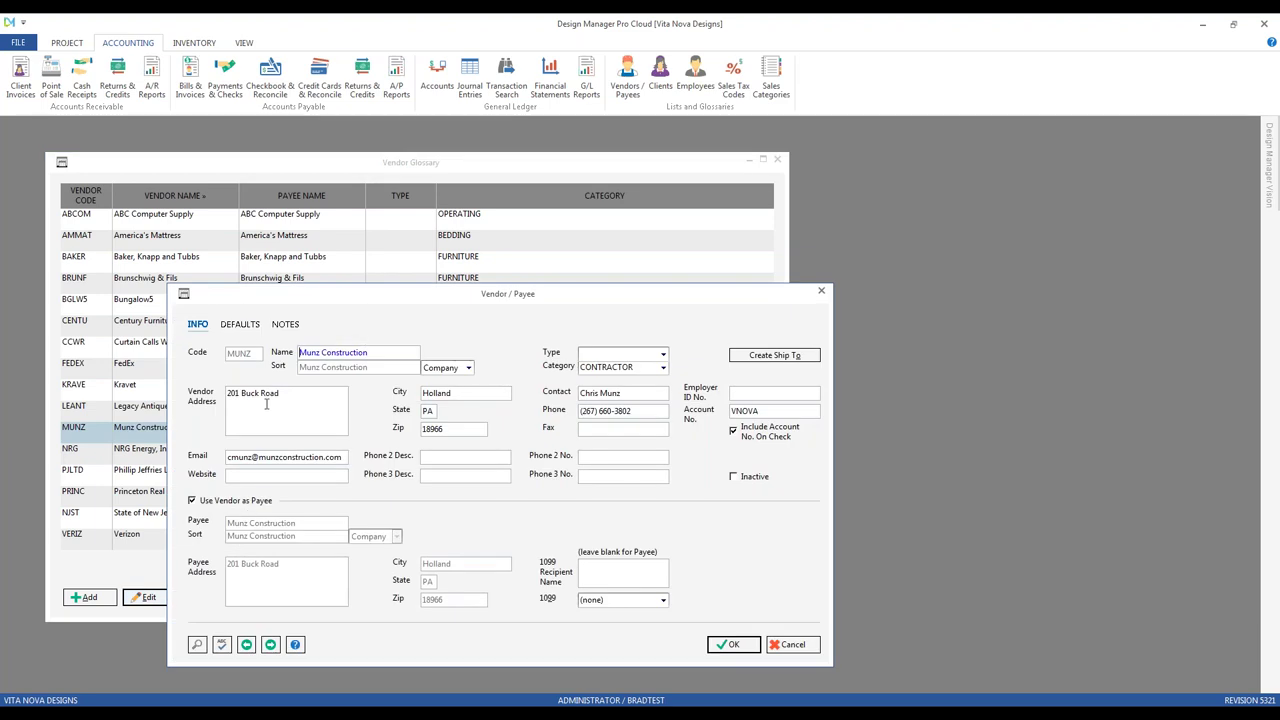
click(240, 324)
drag(255, 304, 190, 267)
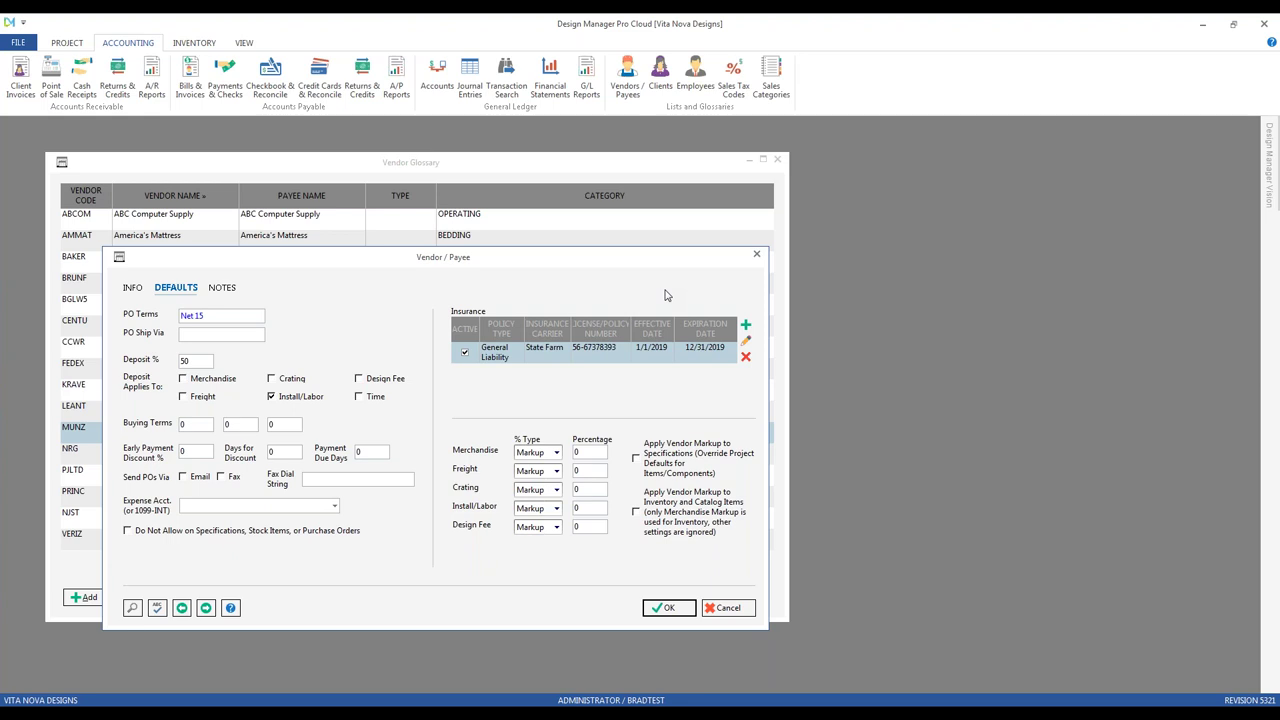
click(745, 340)
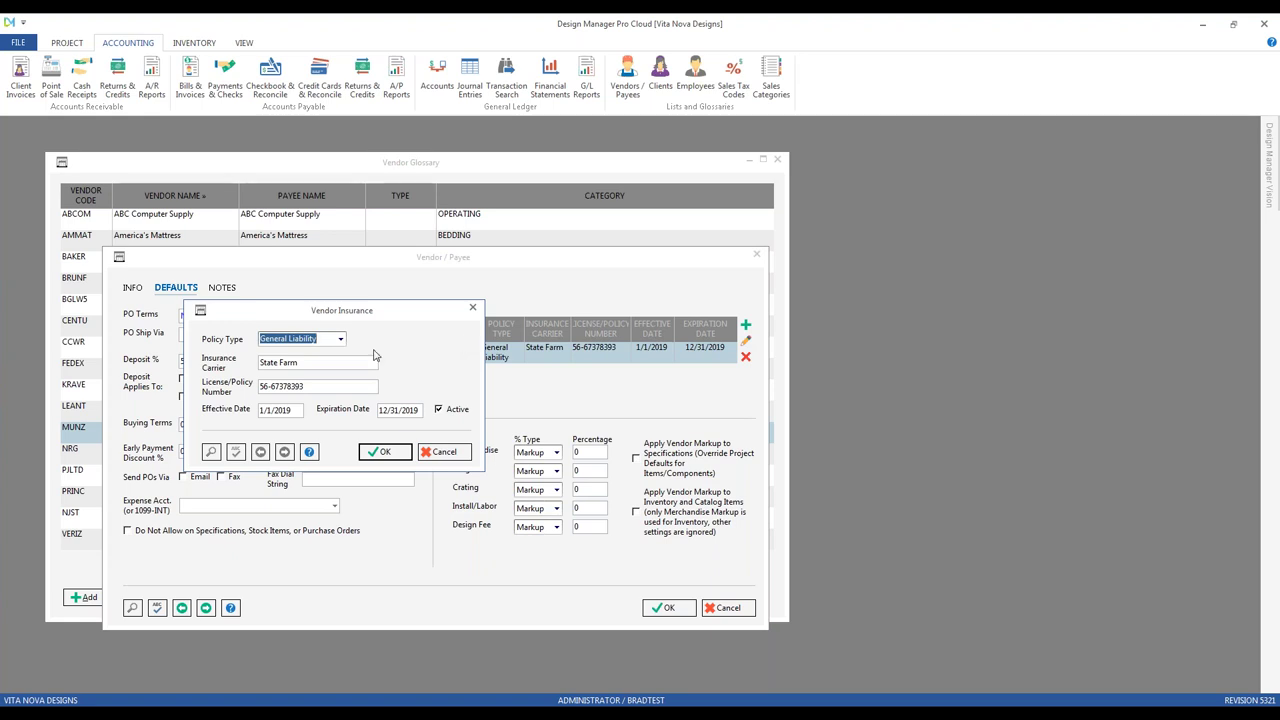
click(340, 340)
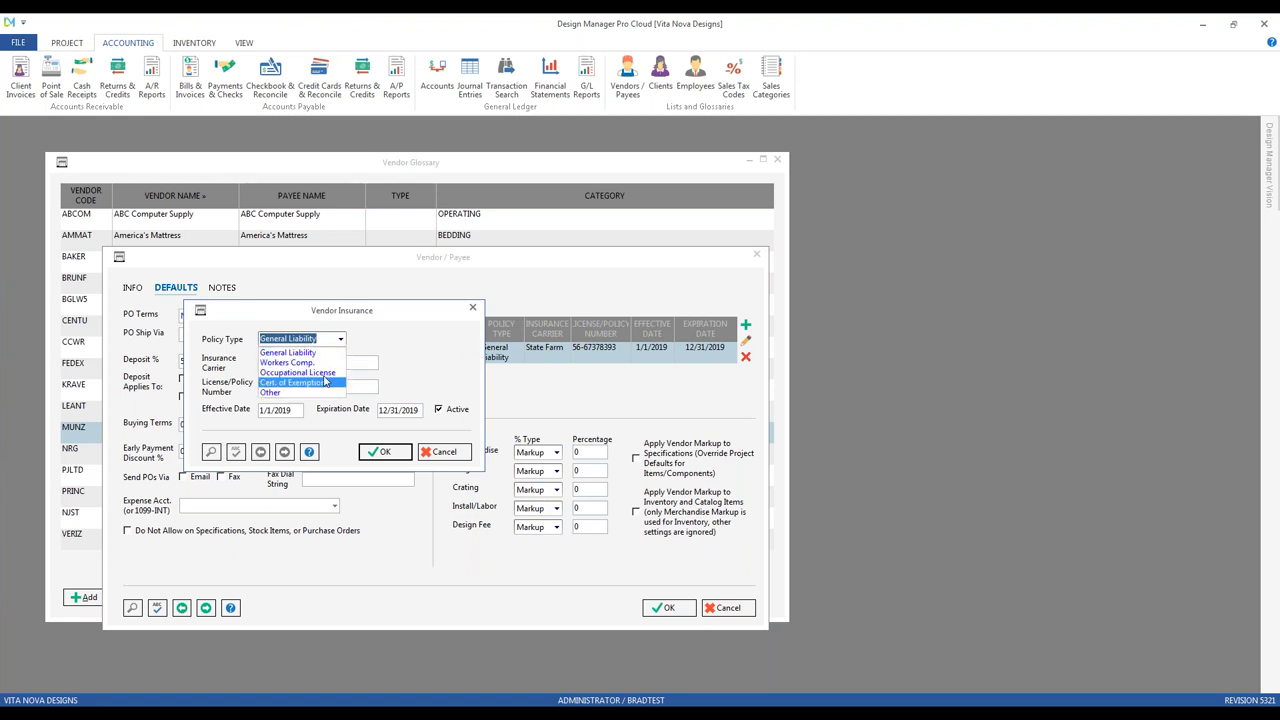
click(330, 353)
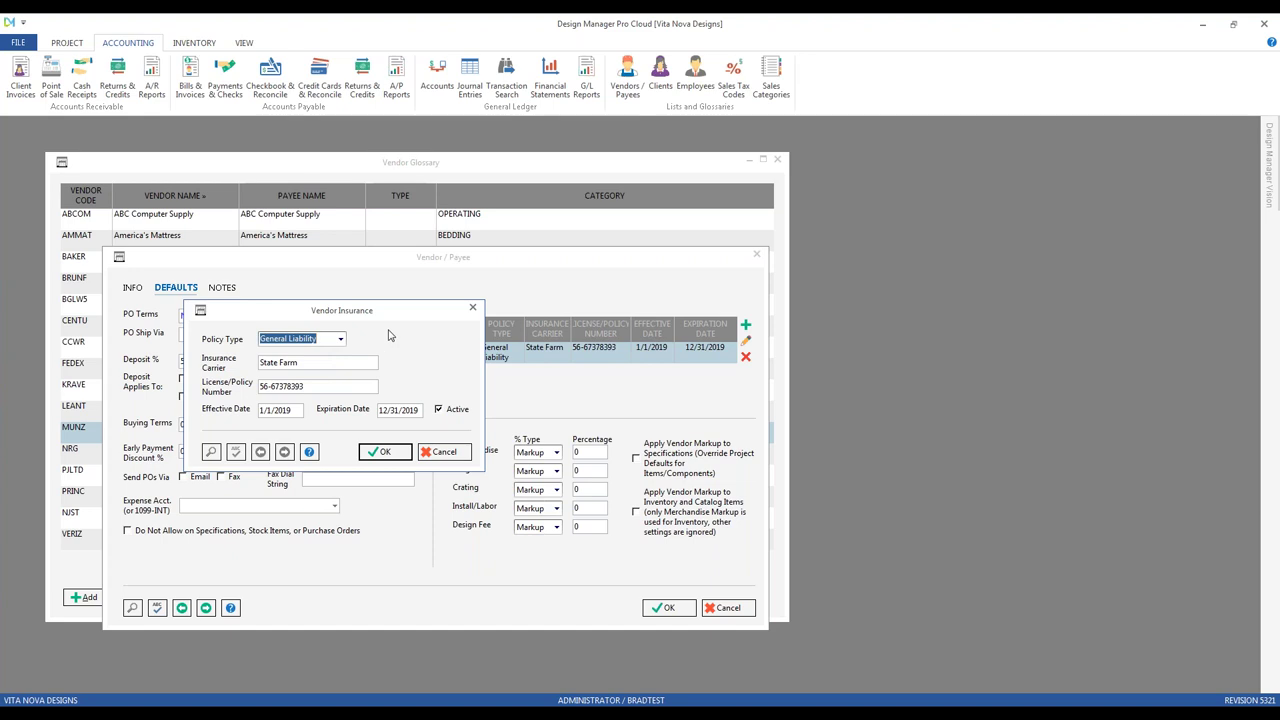
click(335, 363)
click(331, 385)
key(End)
click(299, 410)
click(398, 409)
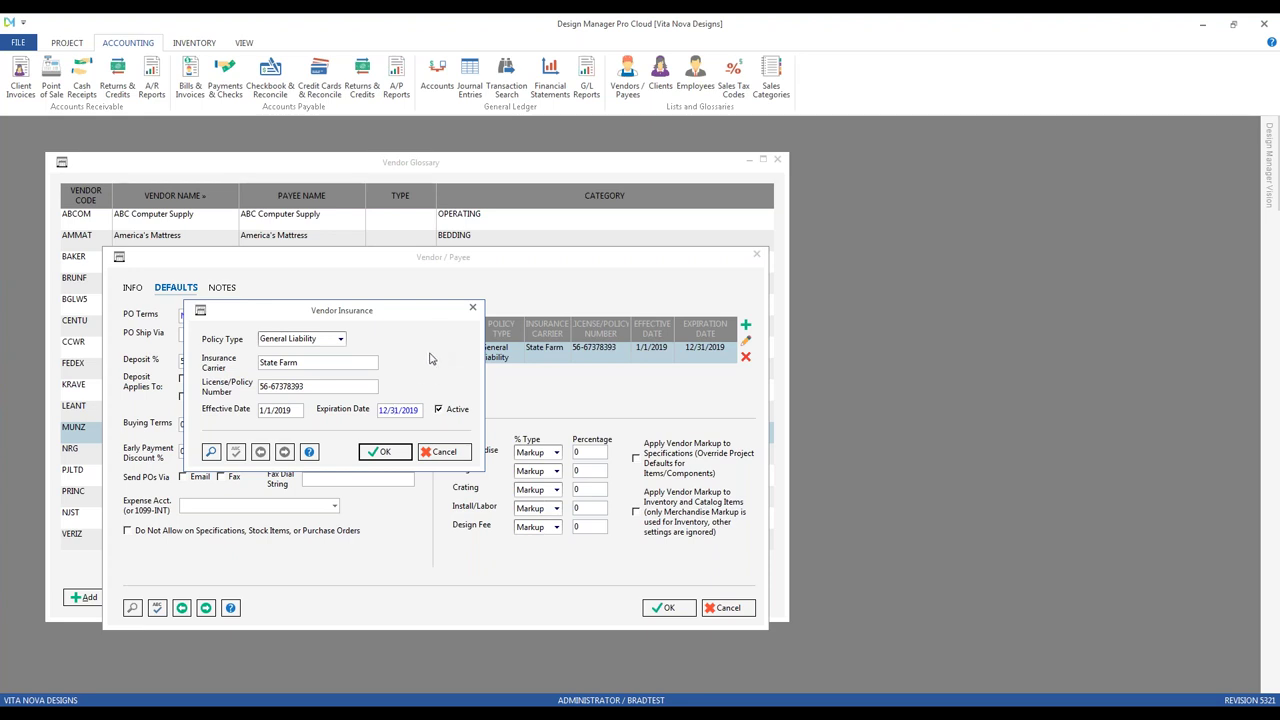
Step: Save Munz Construction's insurance policy and vendor defaults, then close the Vendor Glossary
click(390, 455)
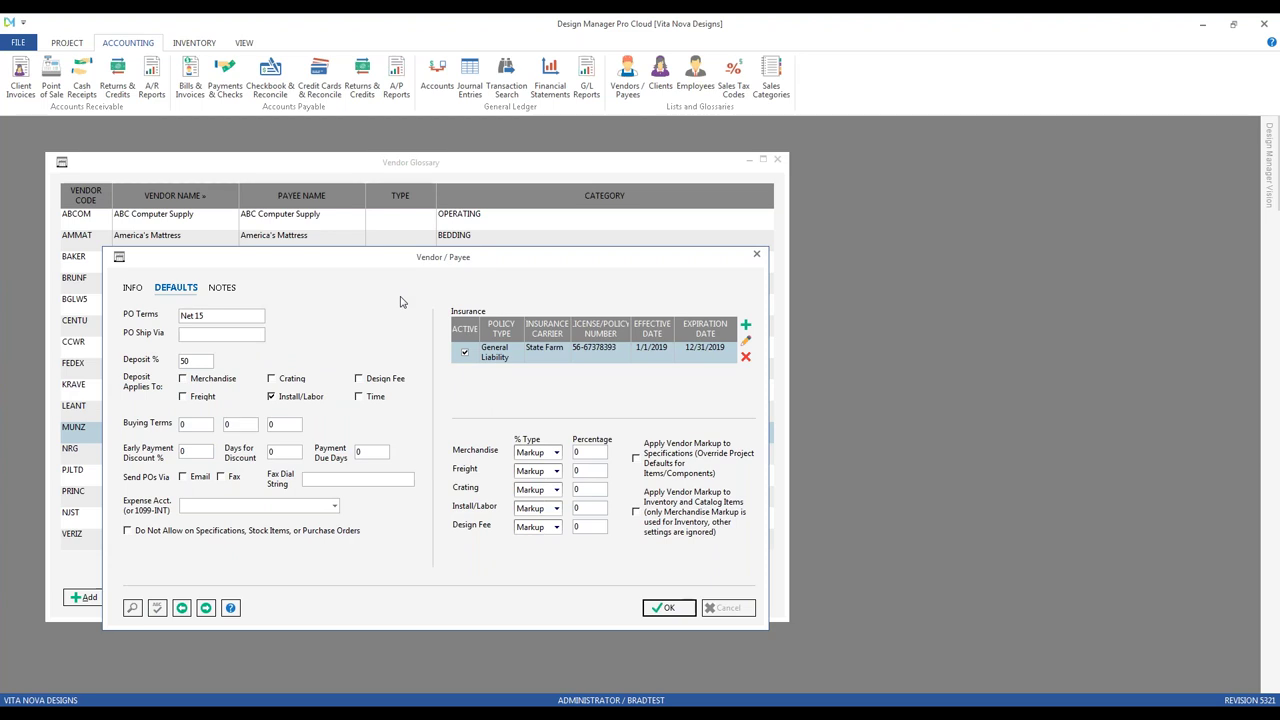
click(668, 609)
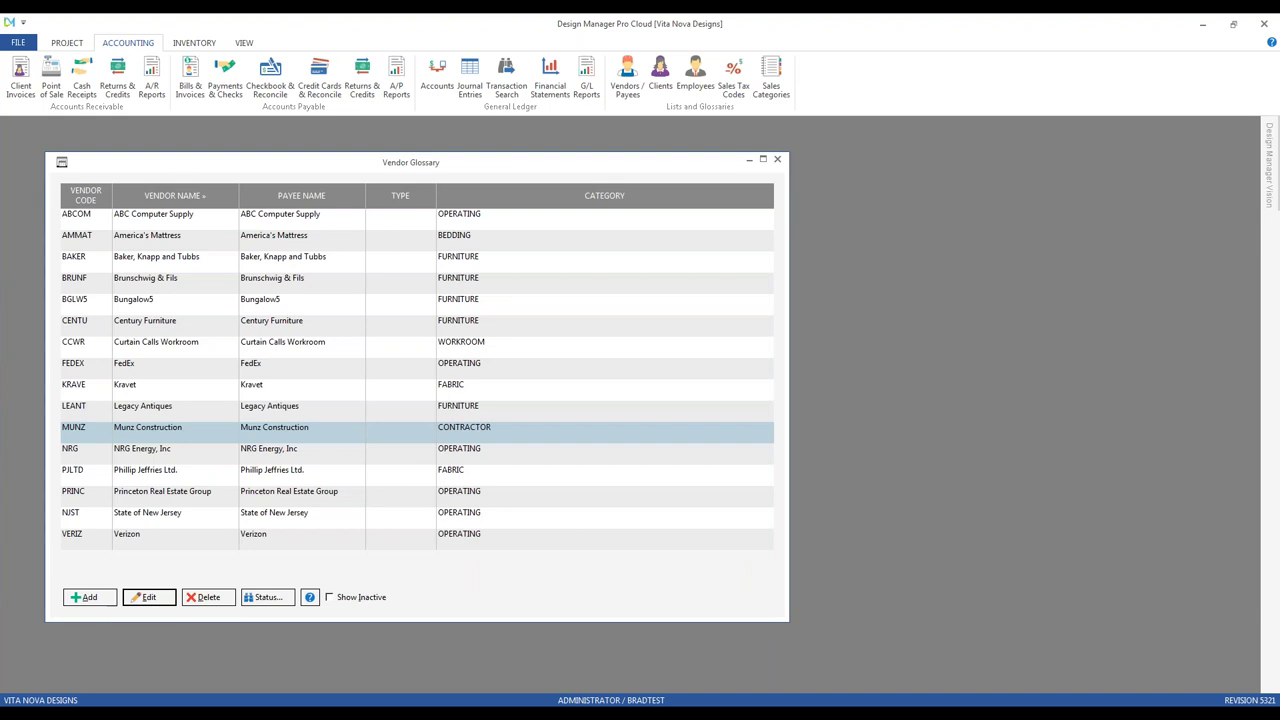
click(777, 159)
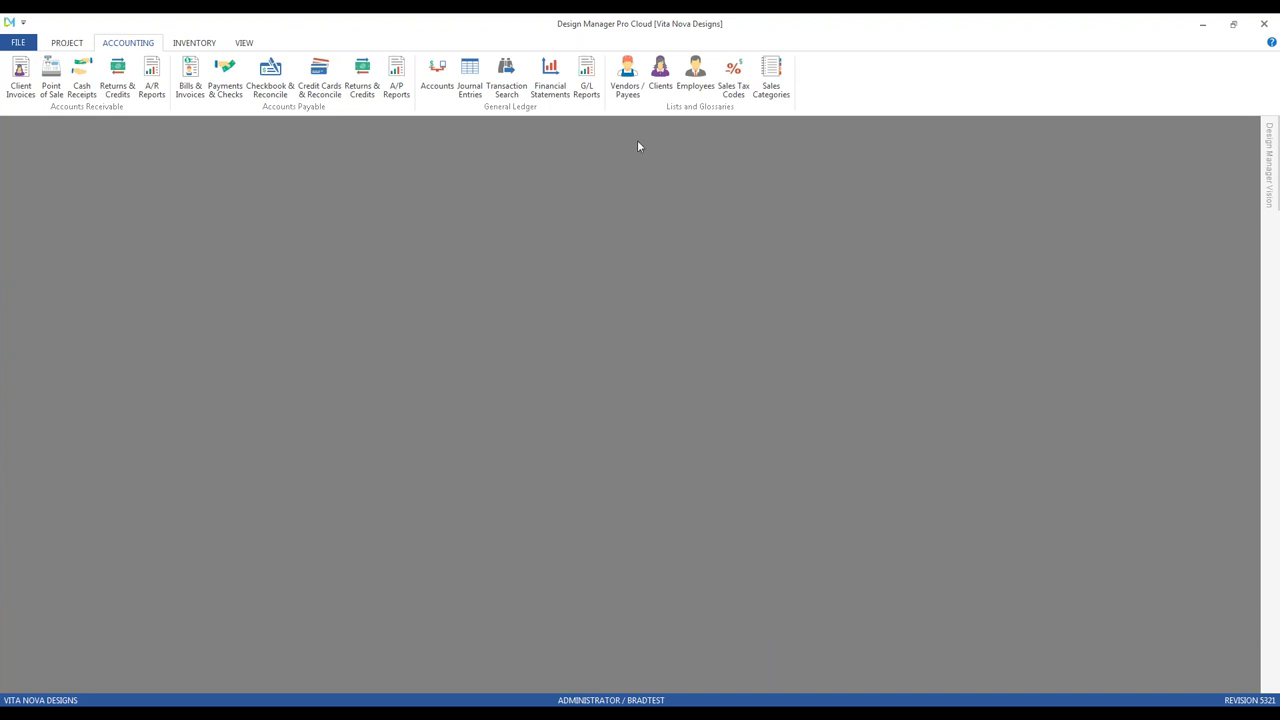
Step: Open the Client Glossary from the Project ribbon and edit the second client's record
click(79, 43)
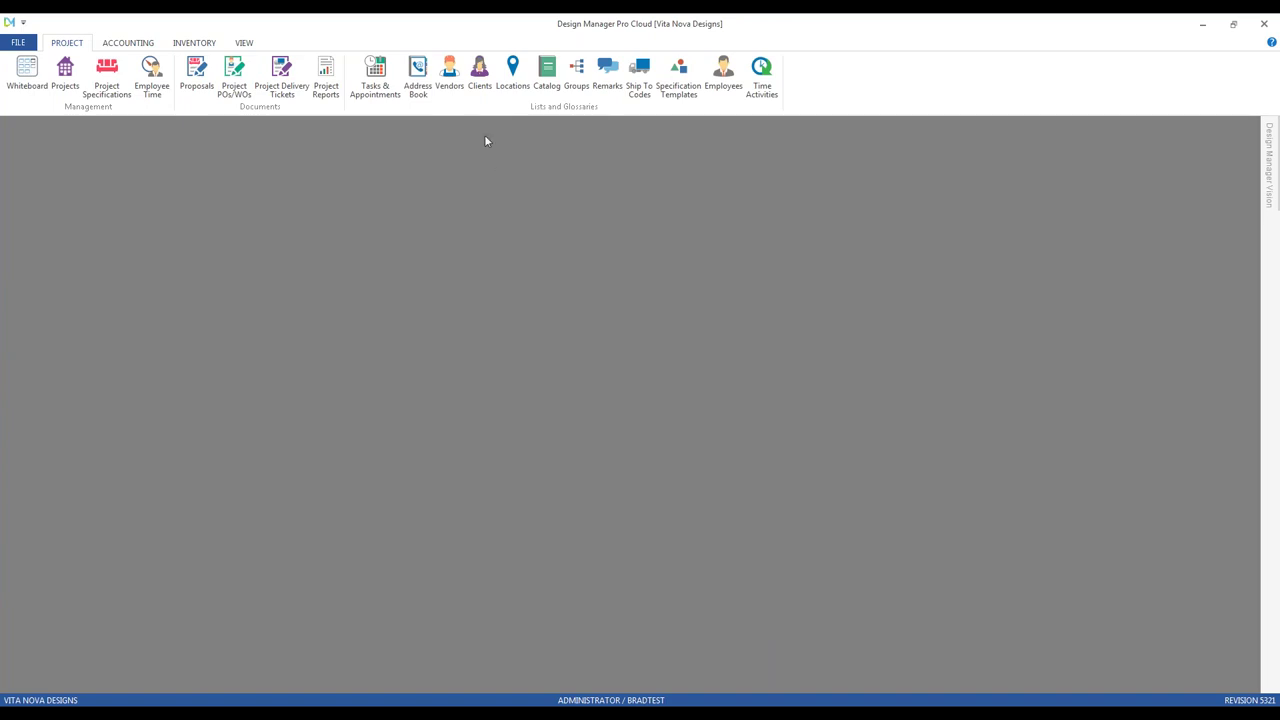
click(481, 70)
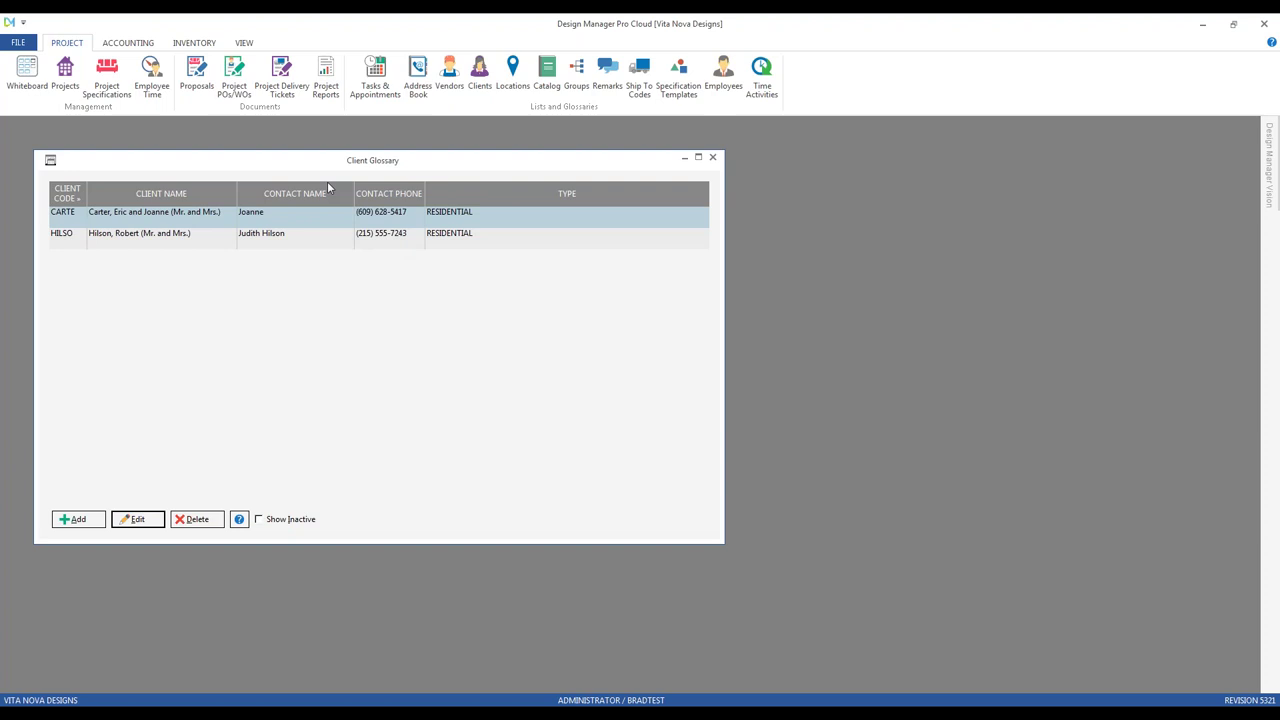
drag(321, 167, 365, 245)
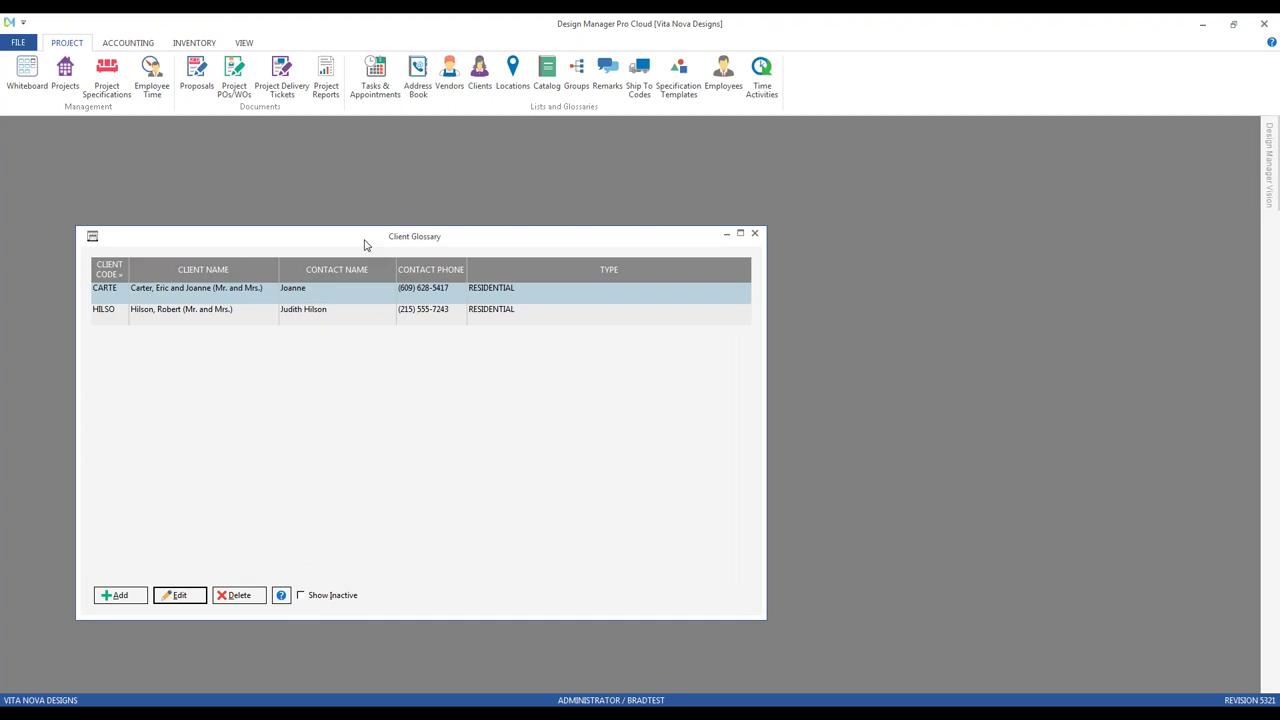
click(337, 318)
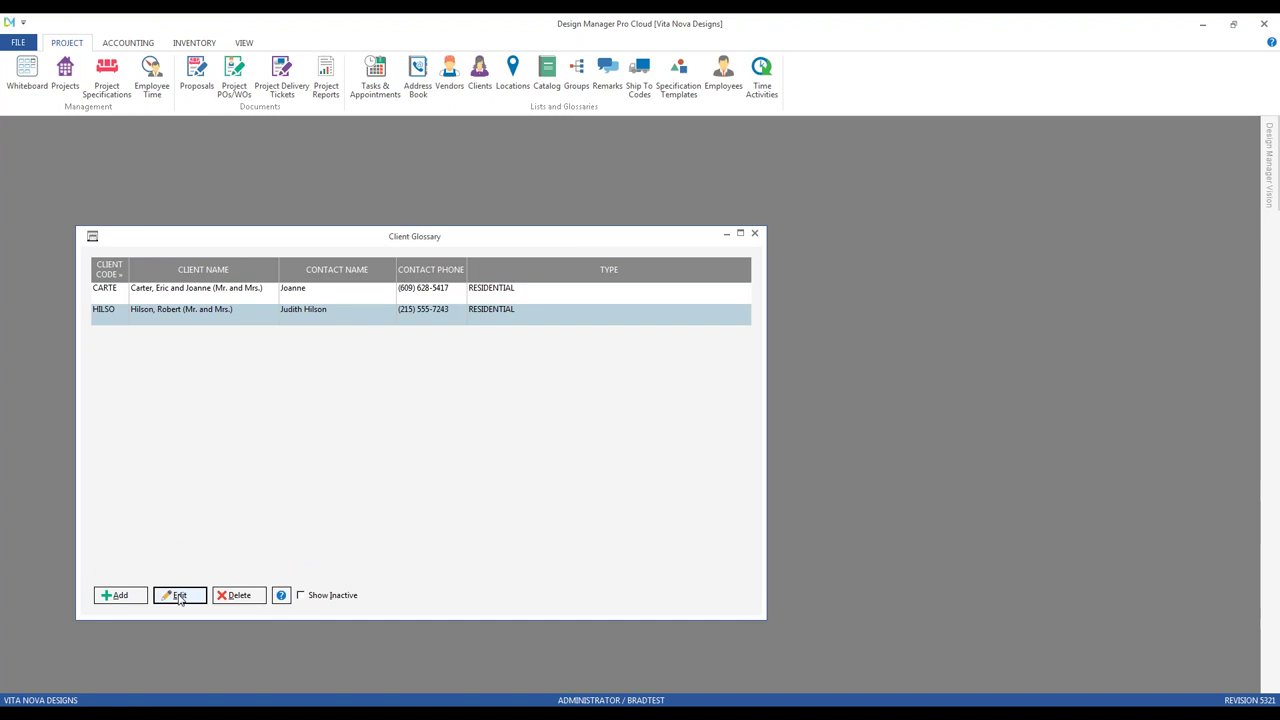
click(179, 596)
drag(237, 189, 265, 251)
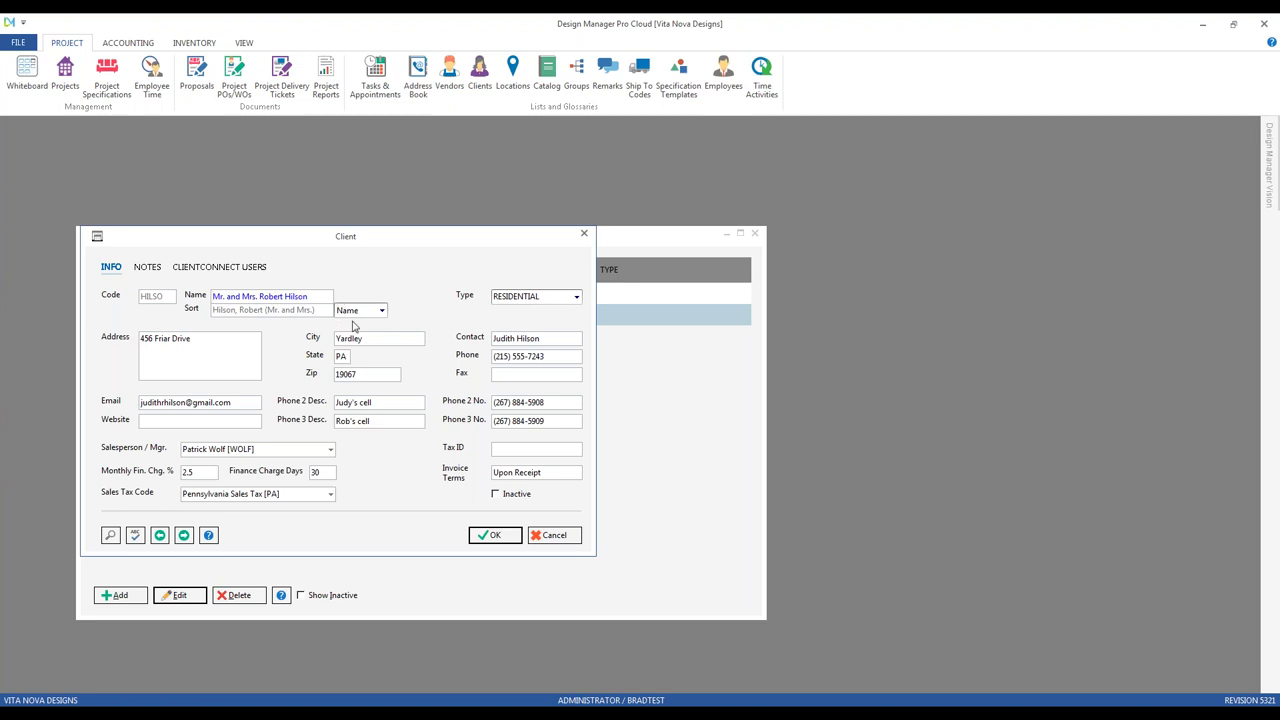
click(381, 311)
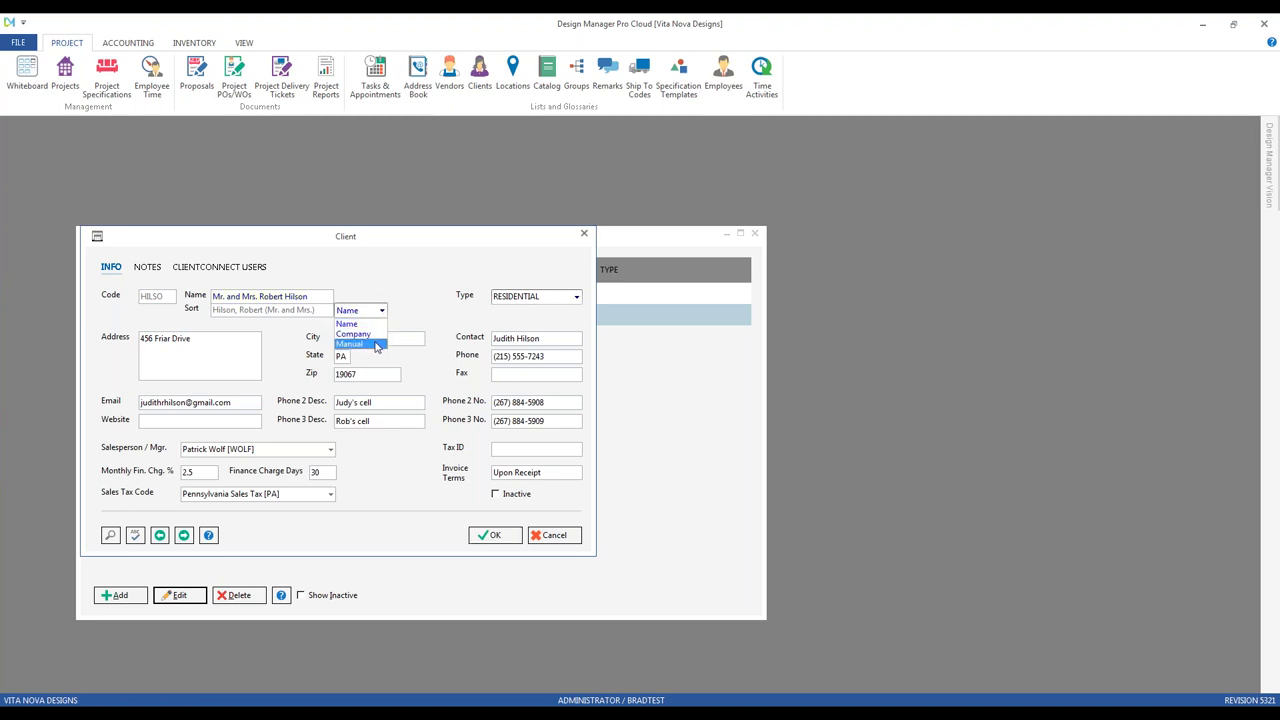
click(401, 300)
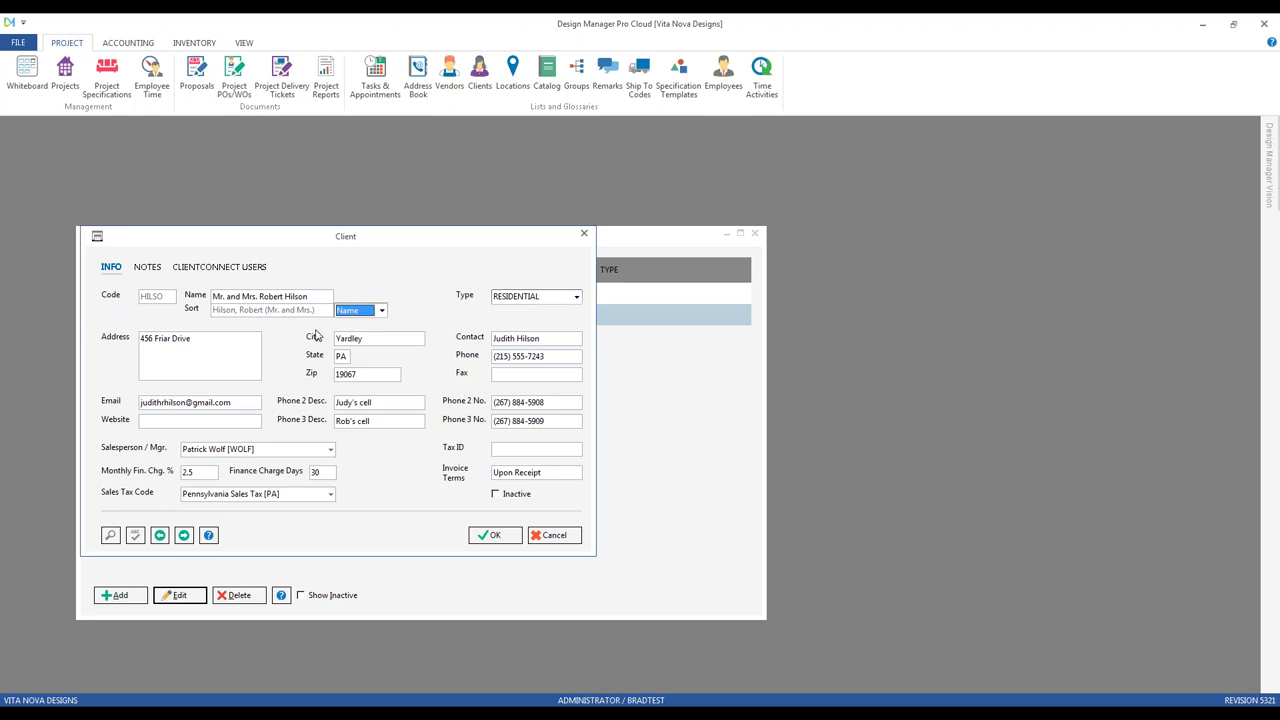
drag(224, 249, 349, 313)
drag(392, 306, 445, 346)
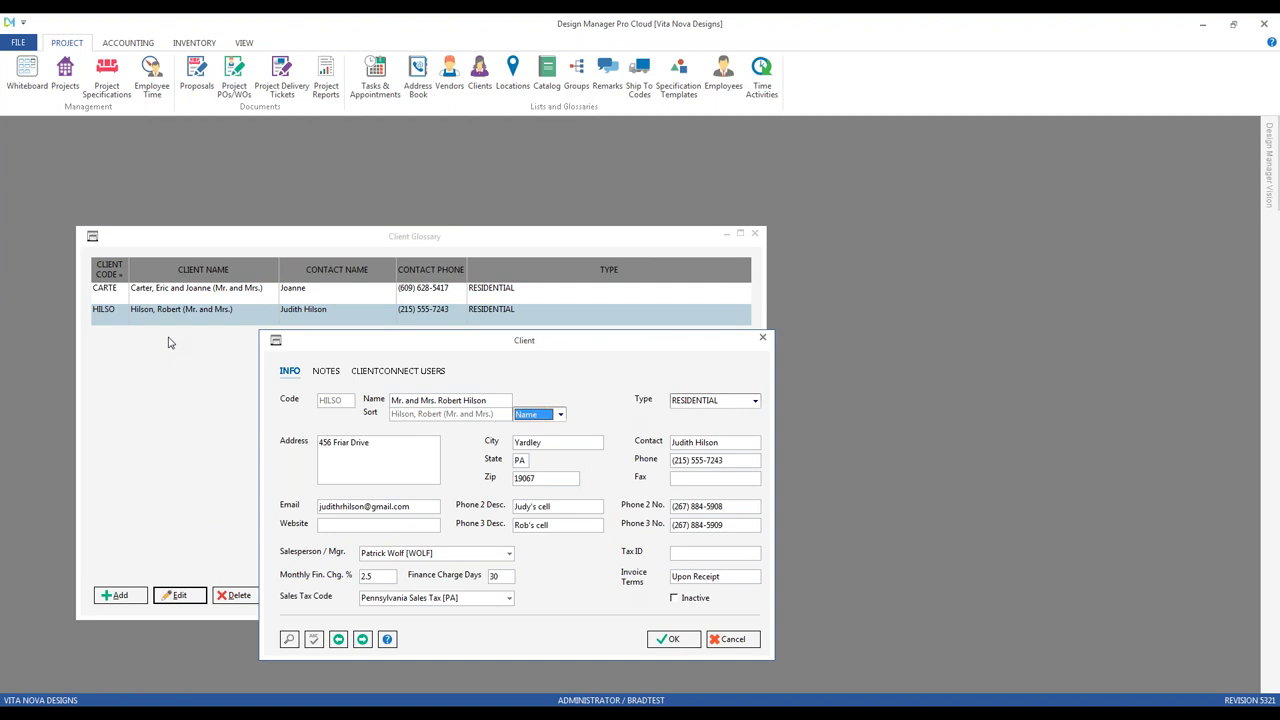
drag(334, 338, 202, 262)
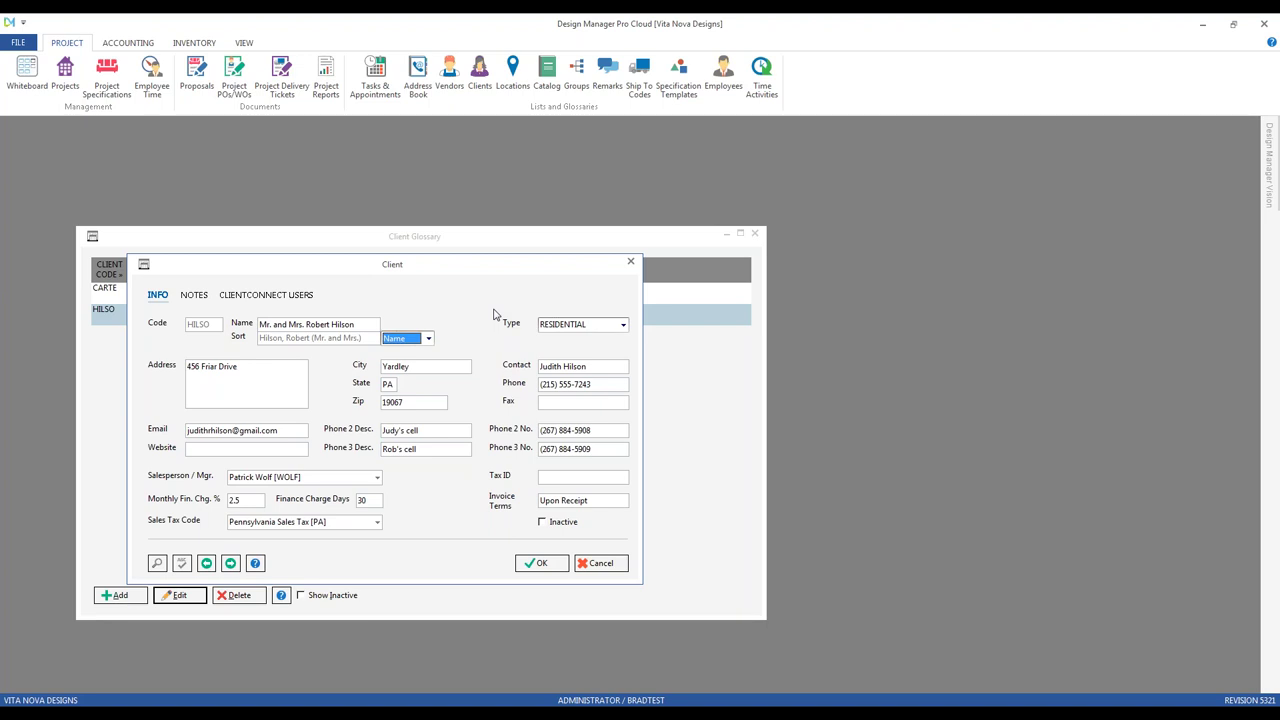
click(266, 376)
Step: Review the client's email, phone, default salesperson and invoice terms fields
click(301, 429)
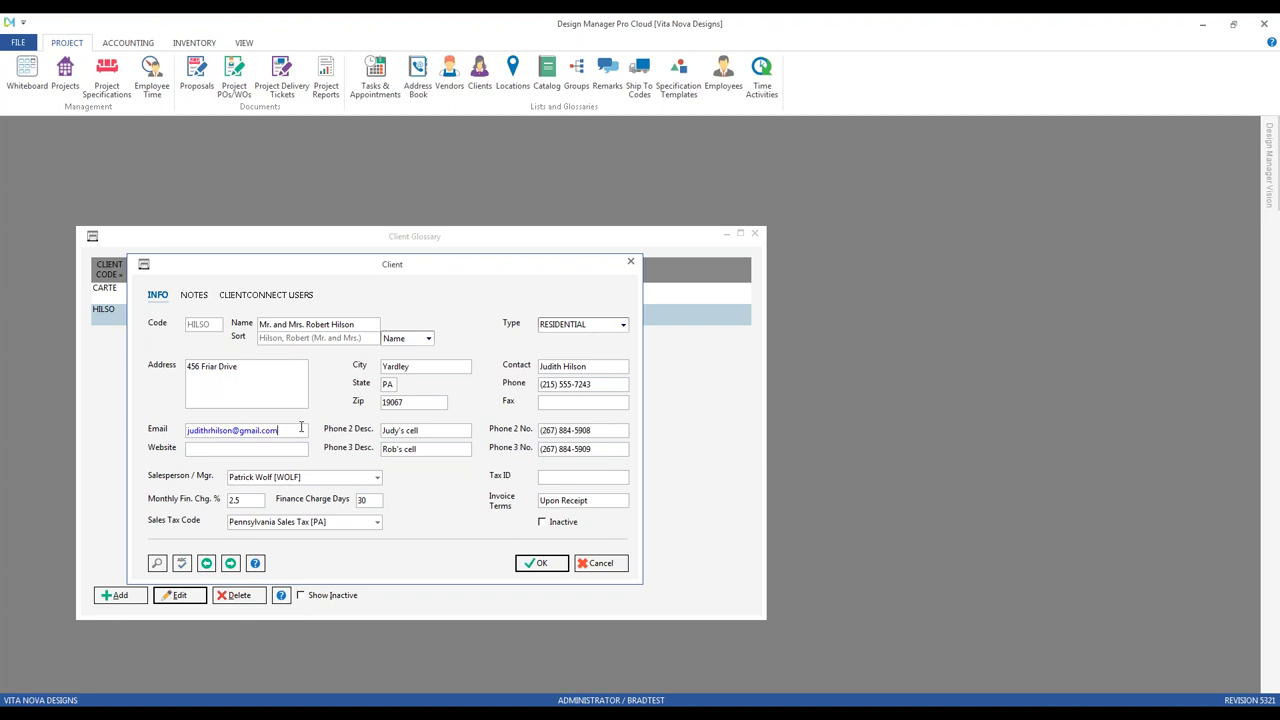
key(Tab)
click(431, 449)
click(332, 476)
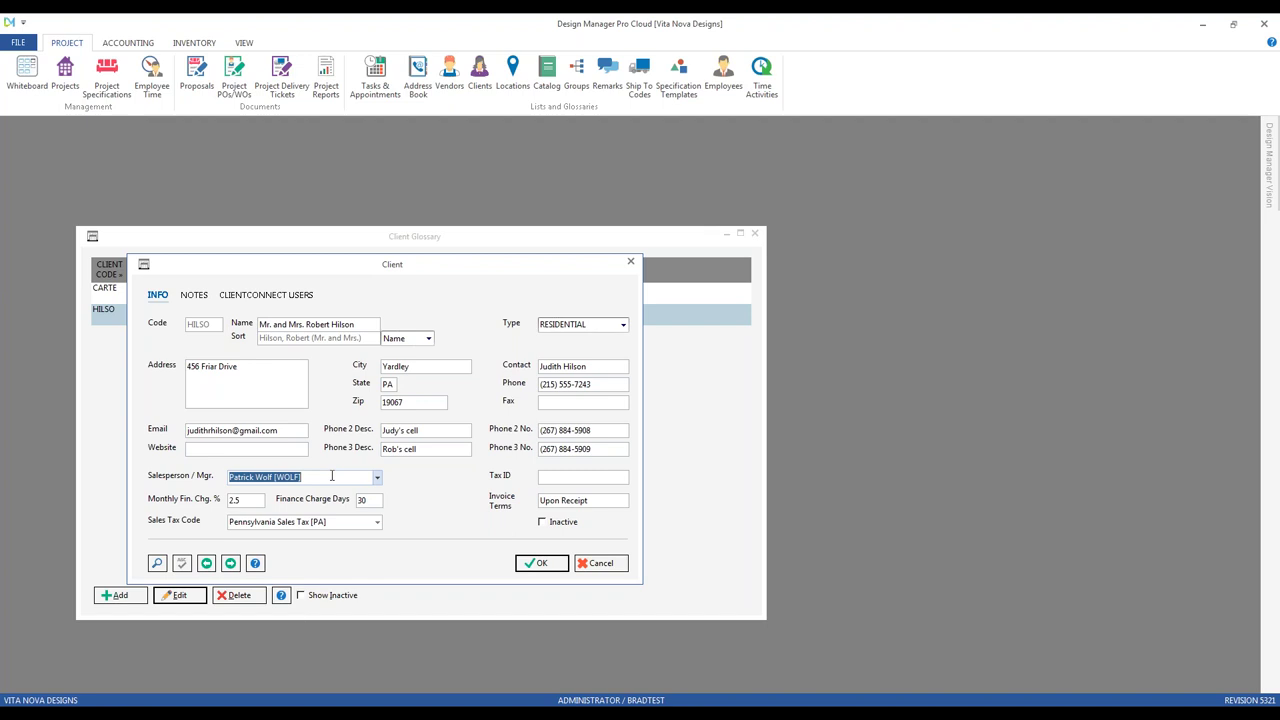
click(553, 480)
drag(602, 500, 523, 495)
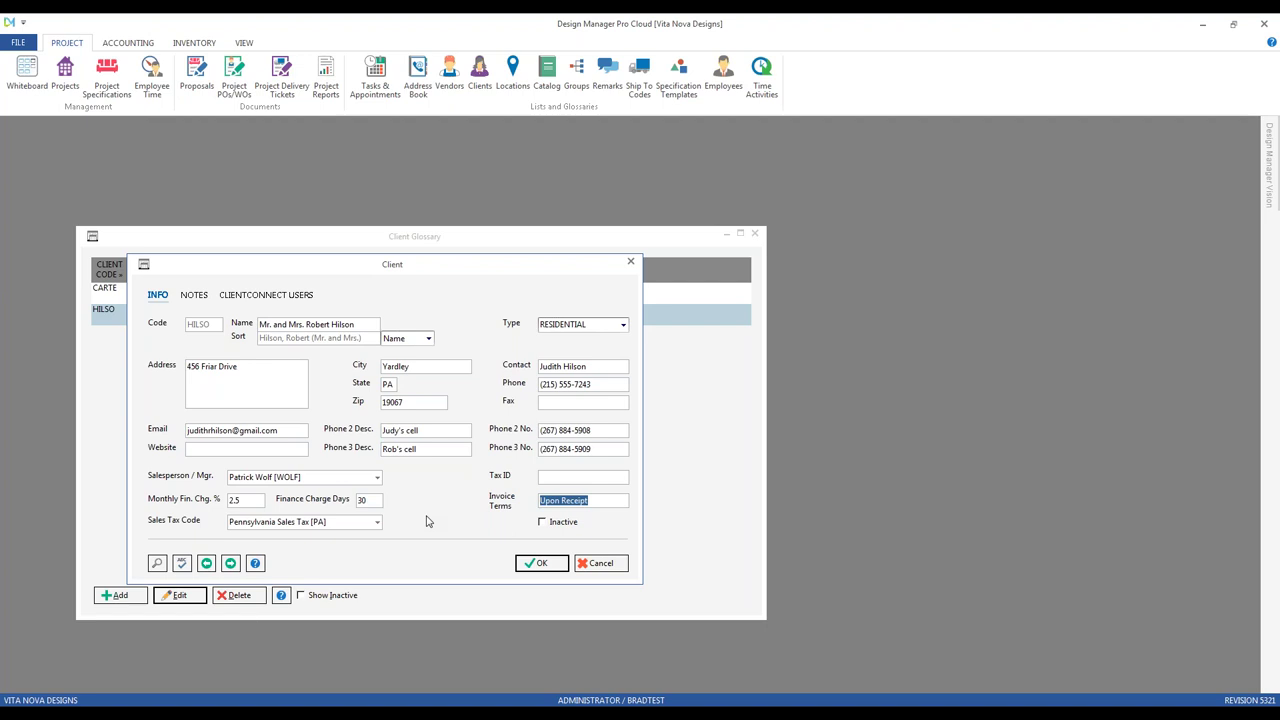
Step: Check the monthly finance charge percentage and days, then open Client Invoices / Finance Charges
click(252, 499)
click(366, 500)
click(263, 499)
click(370, 500)
click(135, 44)
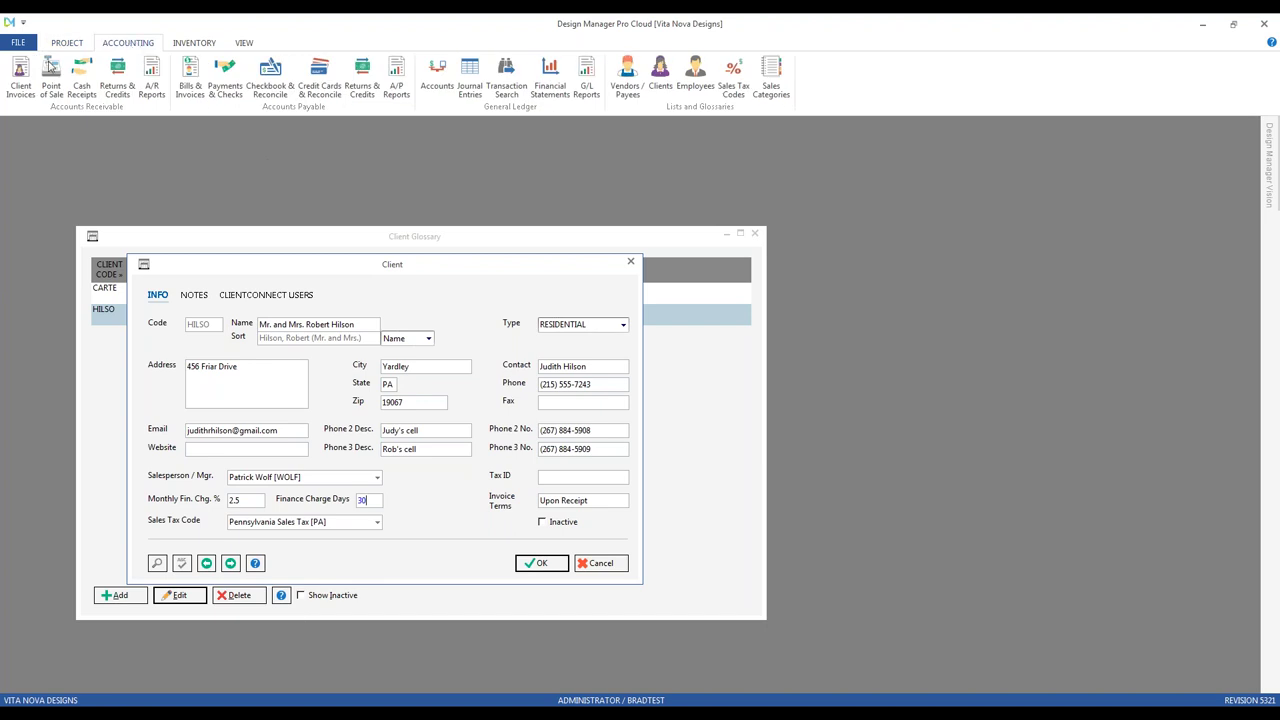
click(20, 75)
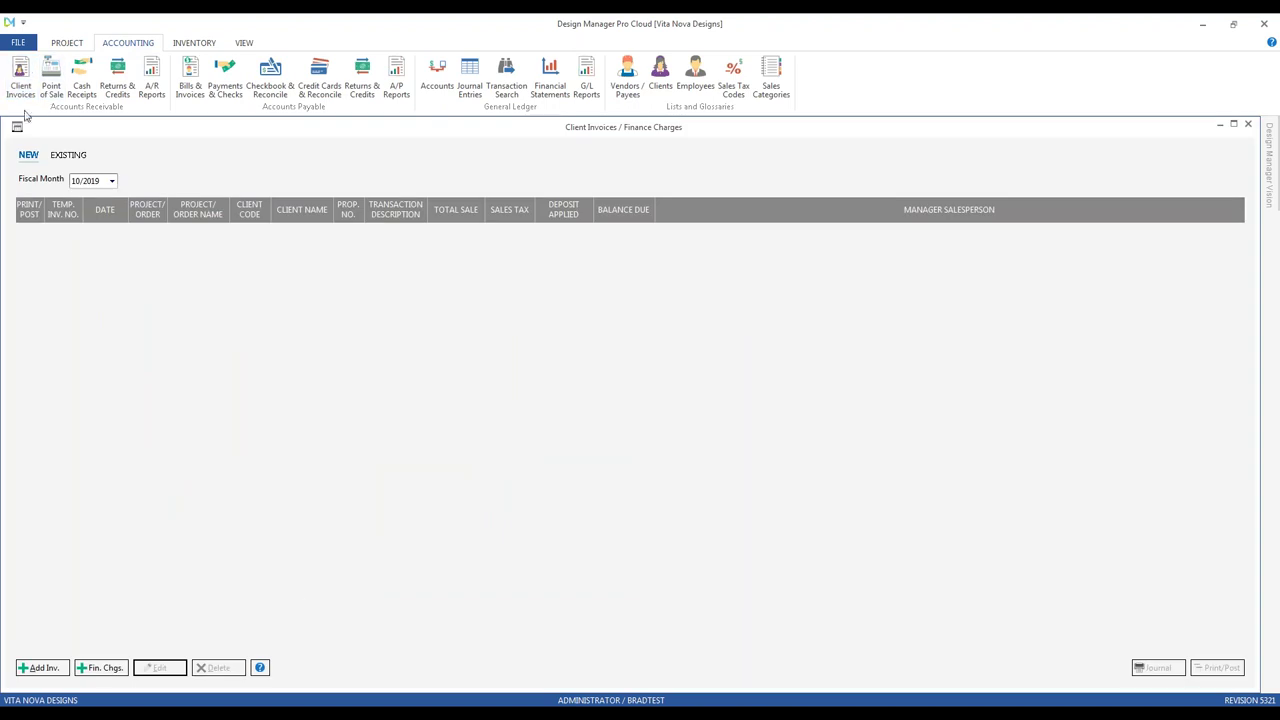
Step: Restore the Client Invoices window and bring up Generate Finance Charges with aging date 10/31/2019
double_click(8, 122)
drag(166, 178, 84, 146)
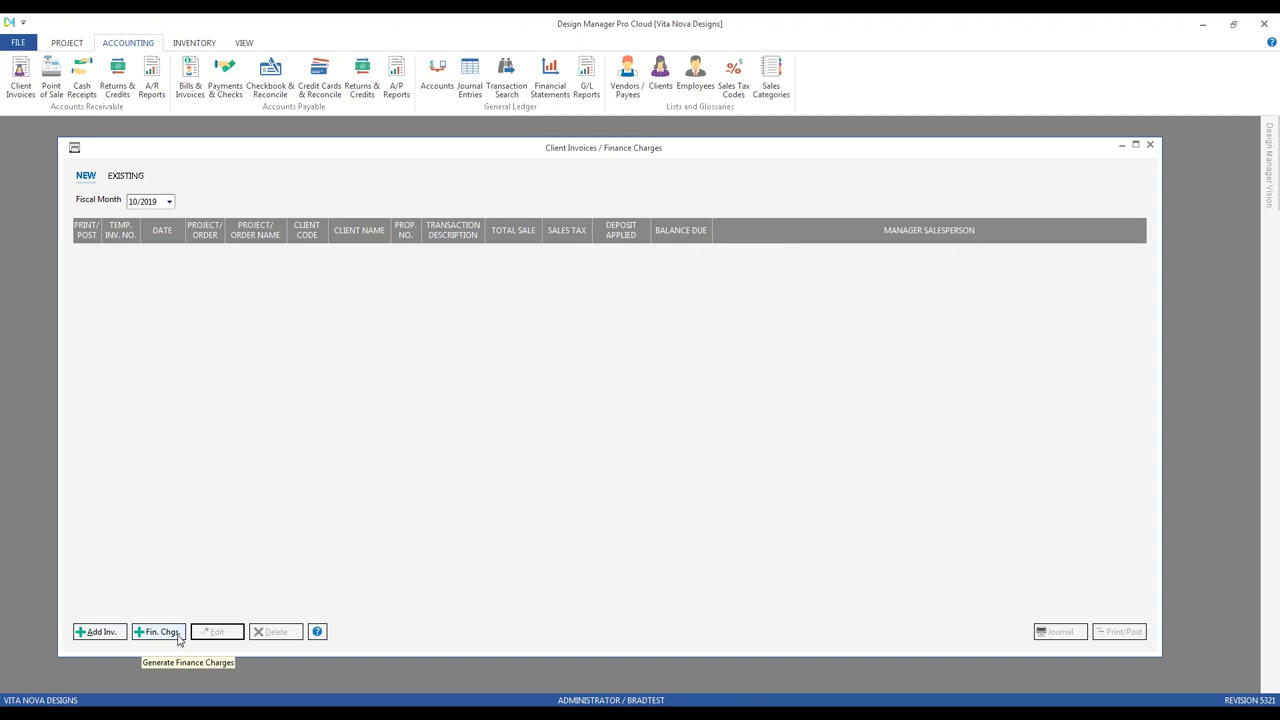
click(179, 640)
drag(235, 222, 305, 258)
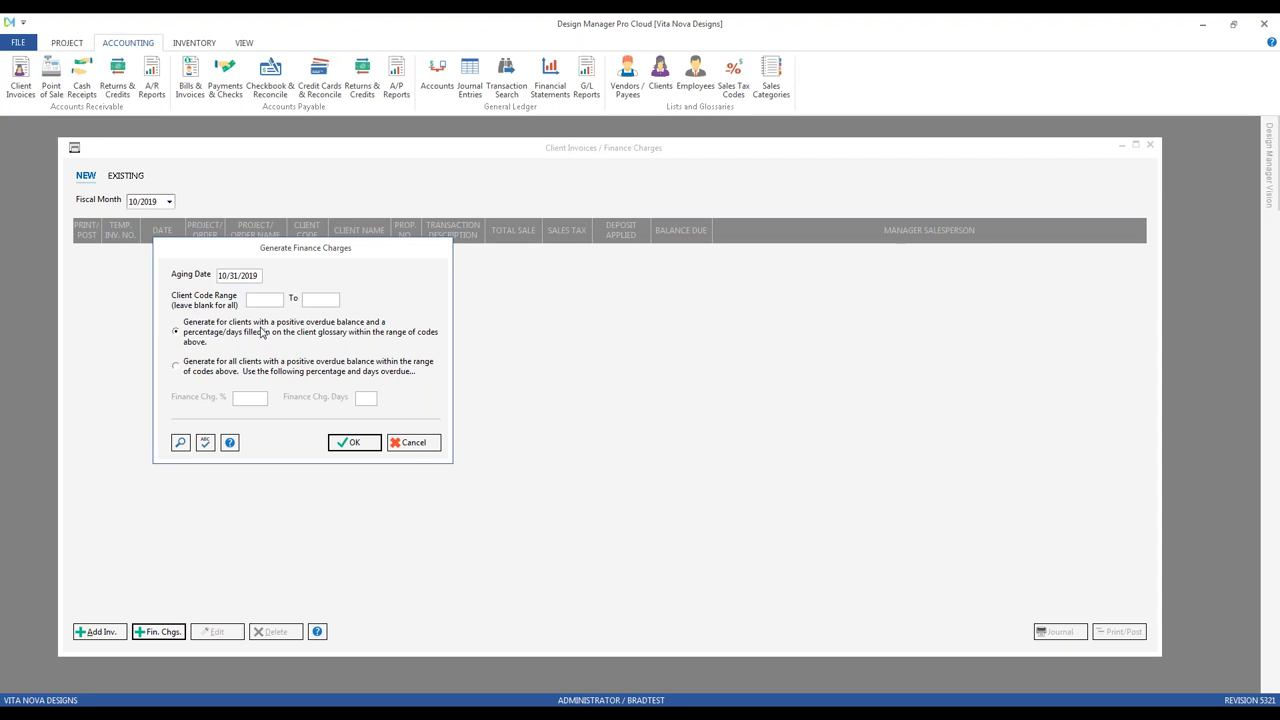
Step: Generate finance charges from glossary rates, creating invoices 10016 (176.40) and 10017 (31.54)
click(216, 370)
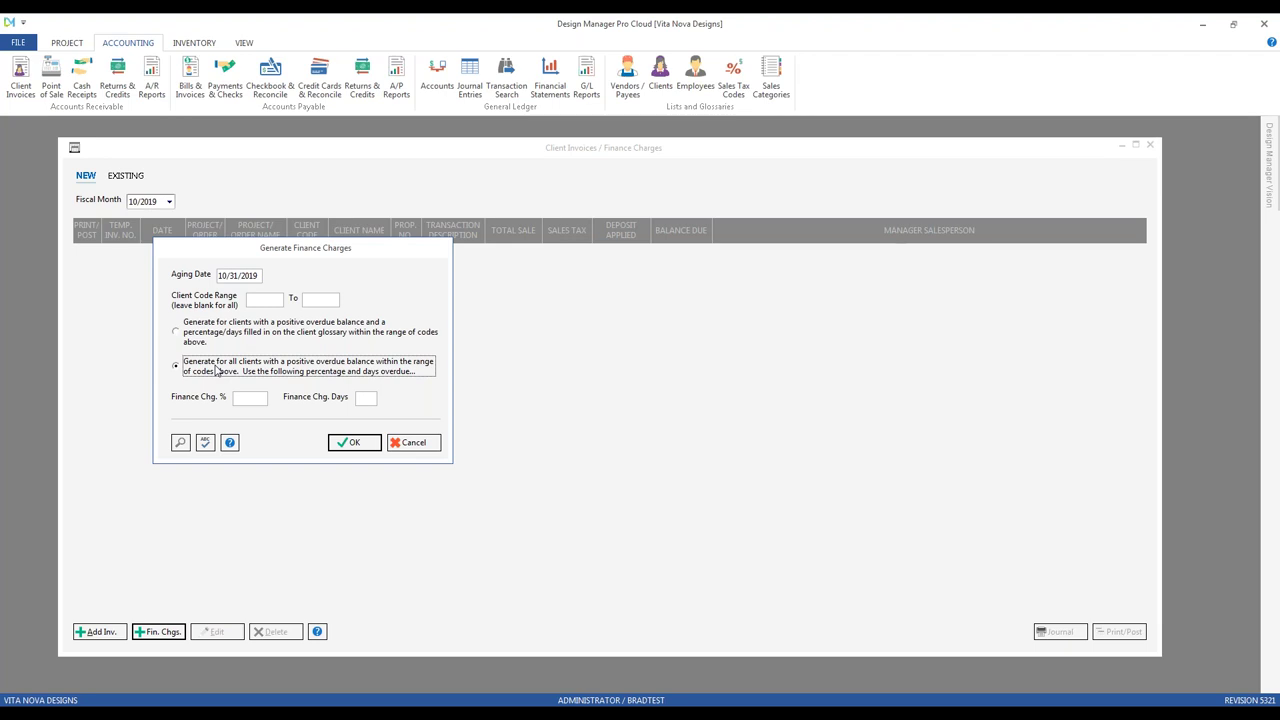
click(219, 338)
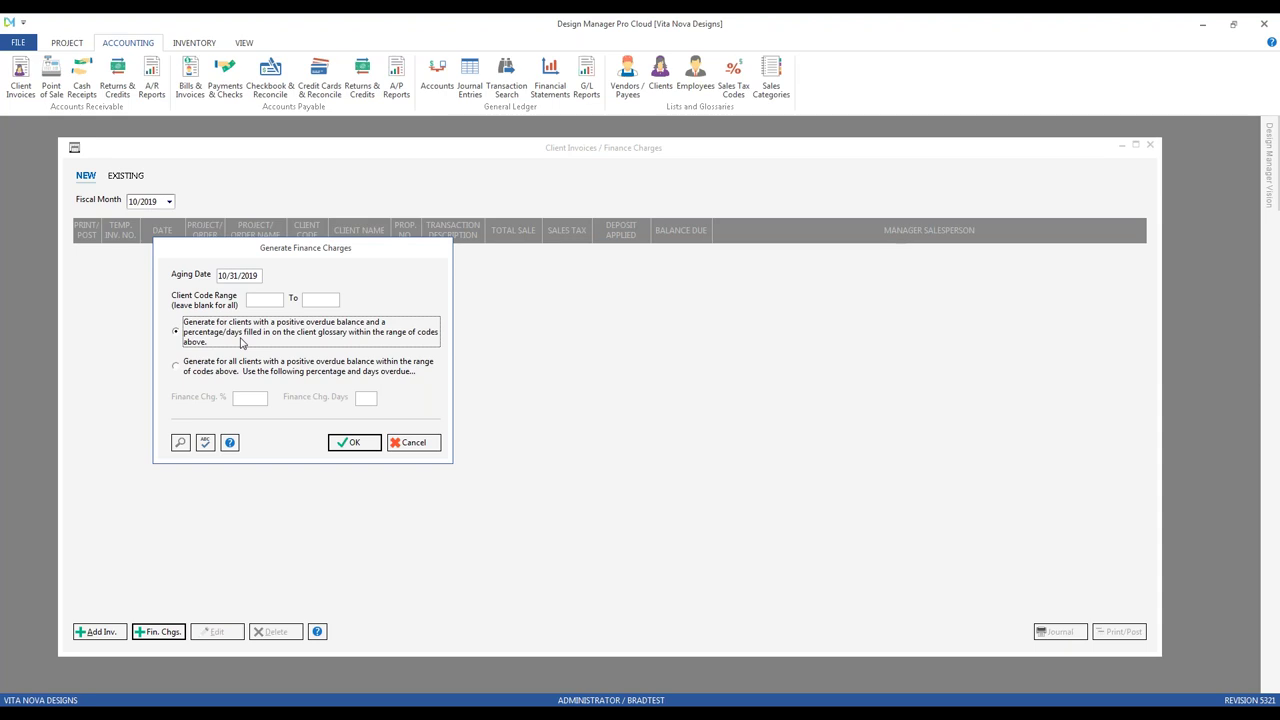
click(360, 445)
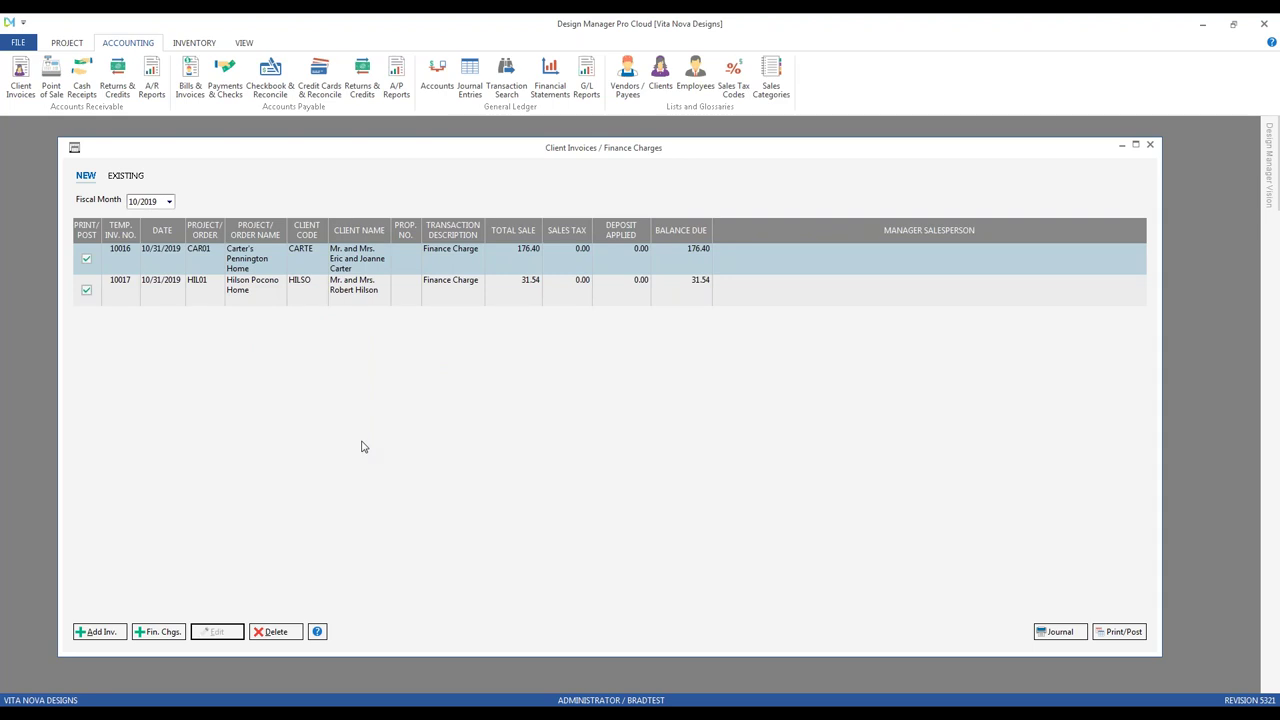
Step: Delete finance charge invoices 10017 and 10016, confirming each deletion
click(442, 296)
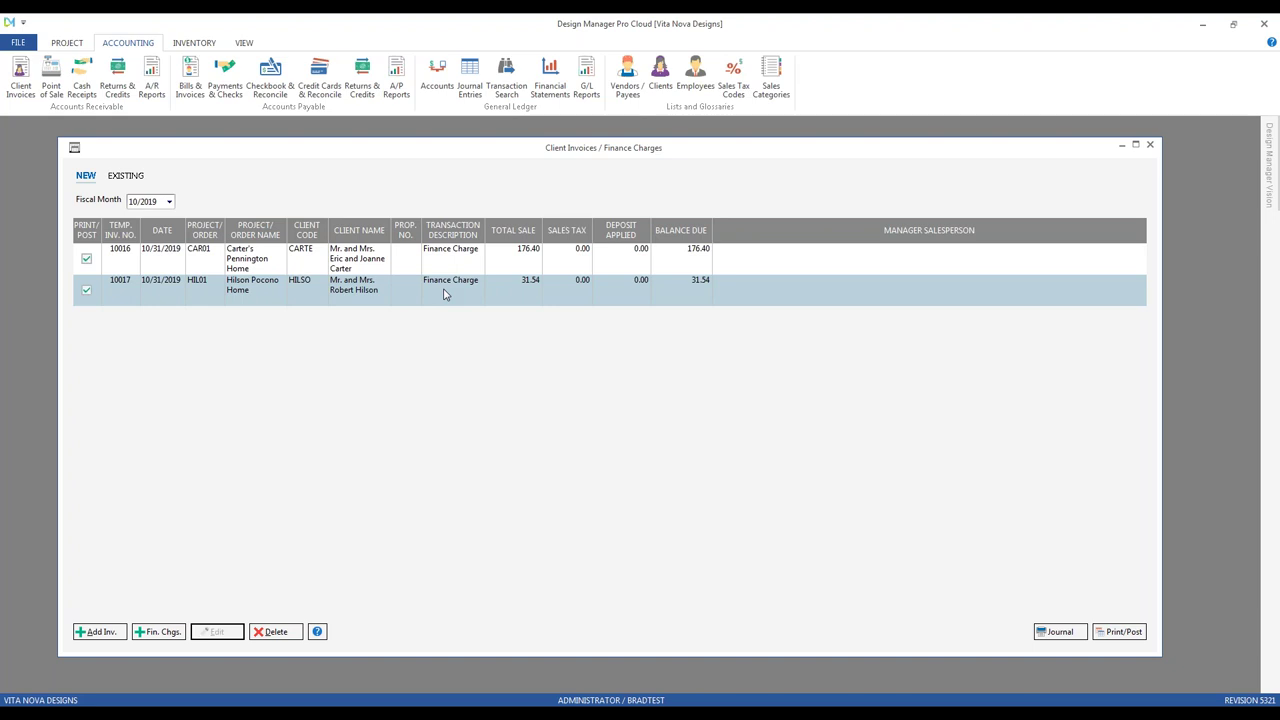
click(271, 633)
click(680, 420)
click(280, 633)
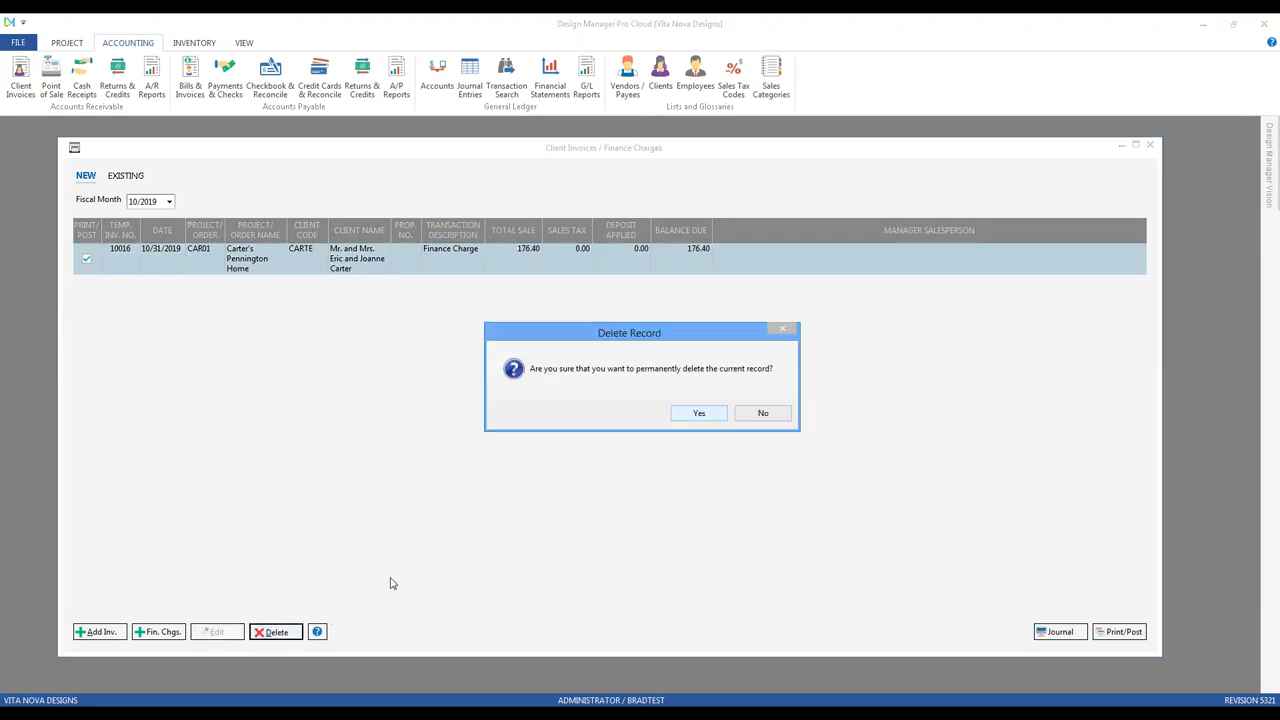
click(699, 414)
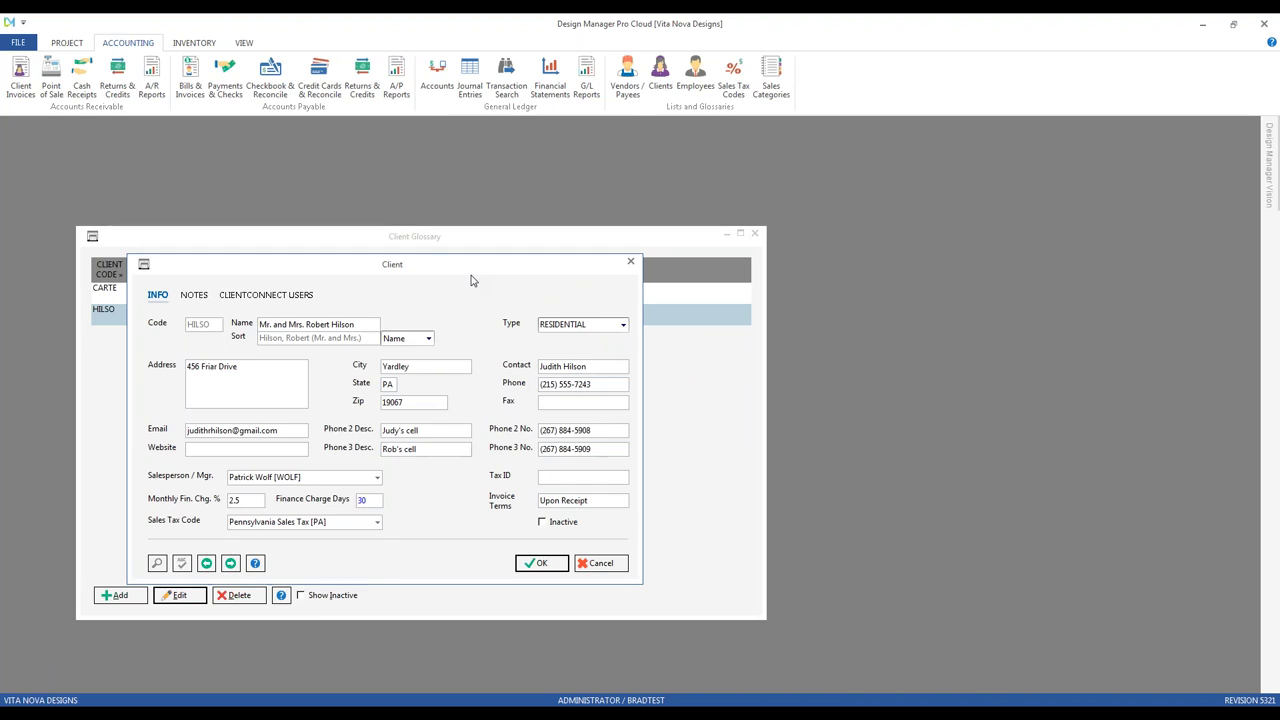
Step: Review the client's sales tax code setting, then save and close the client record
click(346, 520)
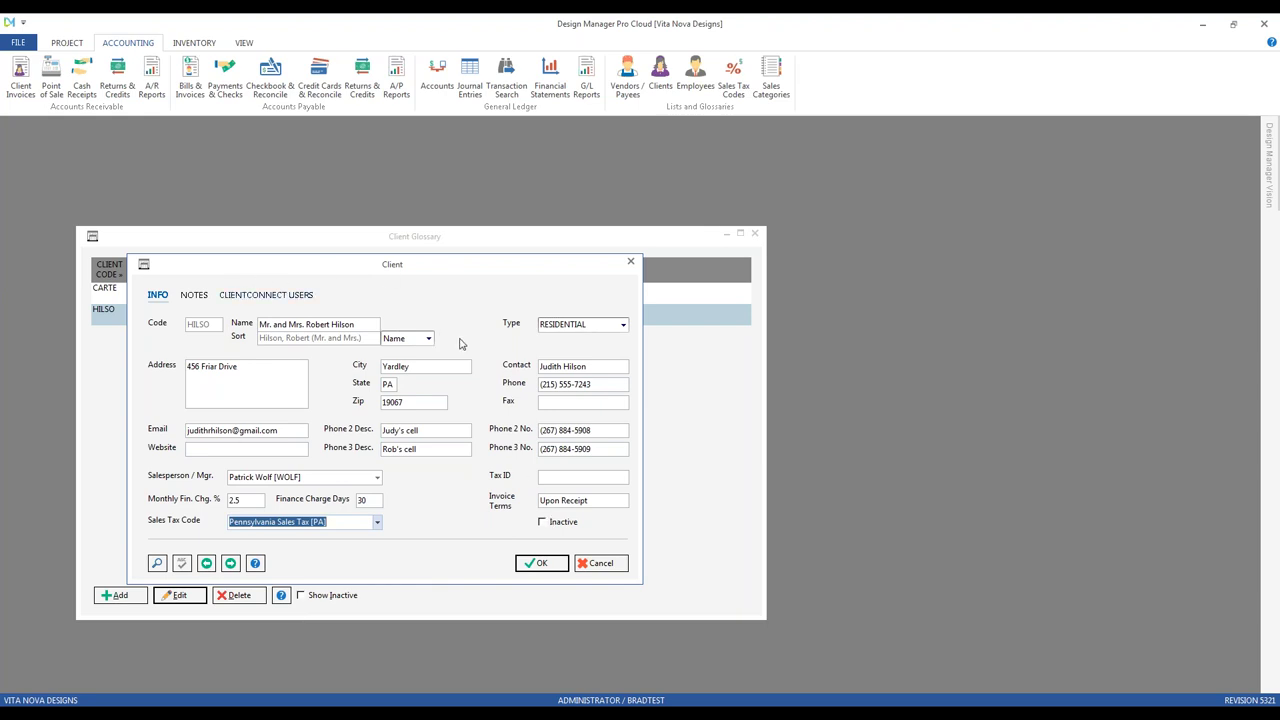
click(541, 563)
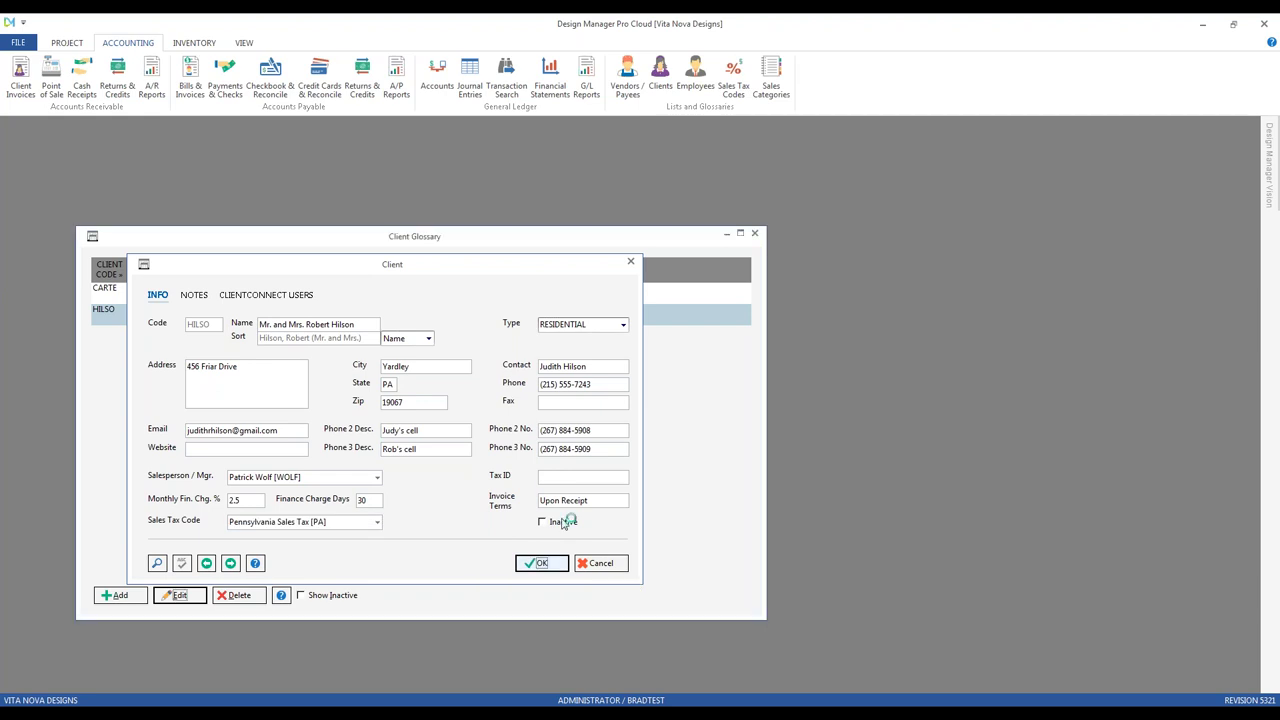
click(67, 44)
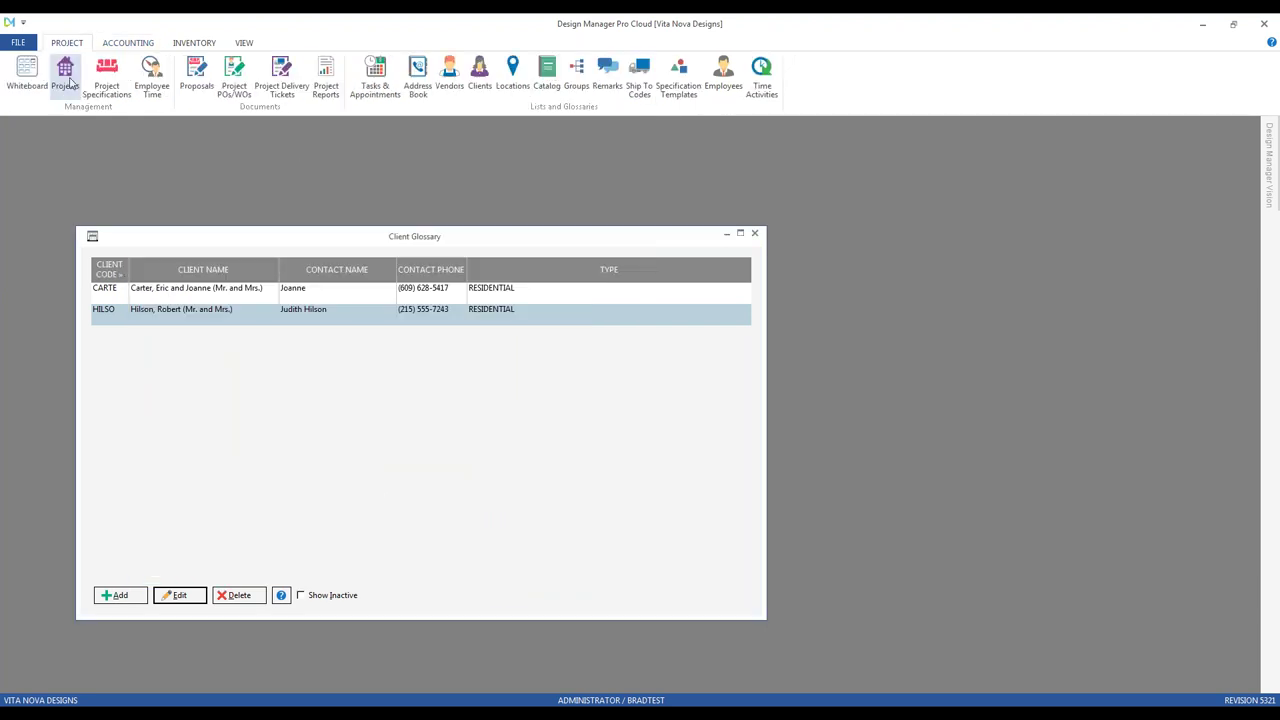
Step: Add new project HIL02 in the Projects list for the existing client
click(65, 74)
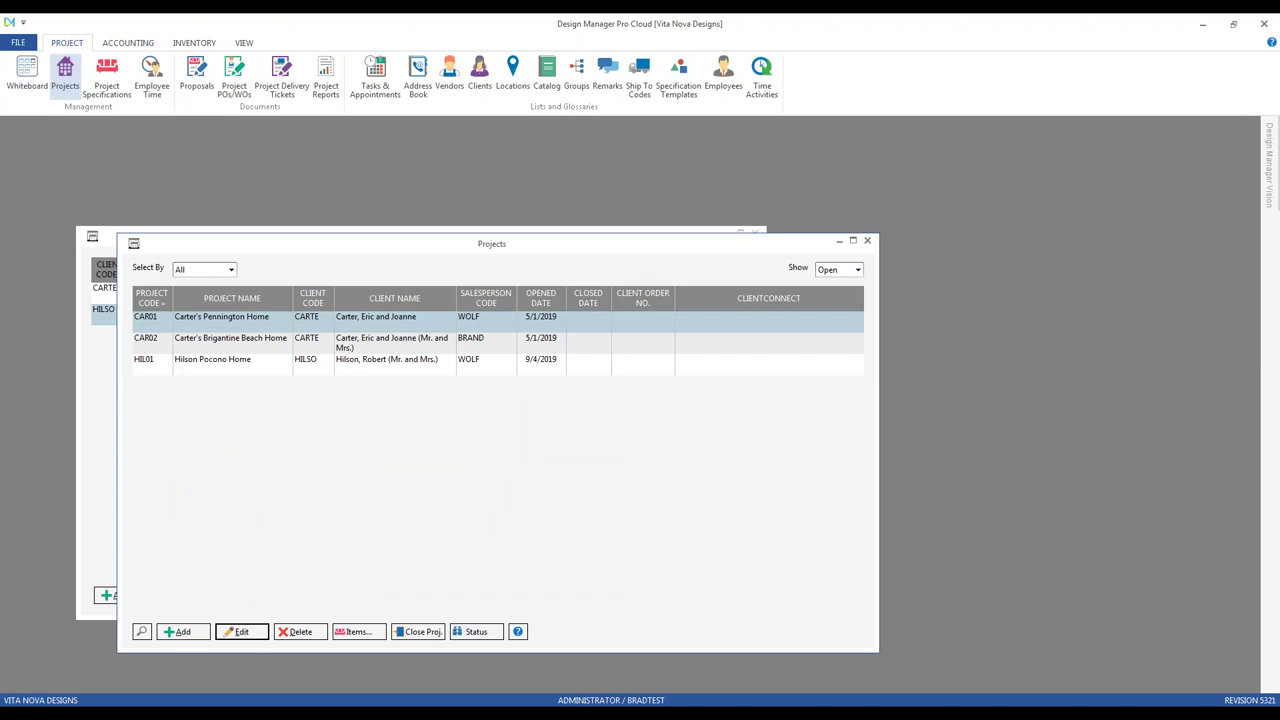
click(182, 632)
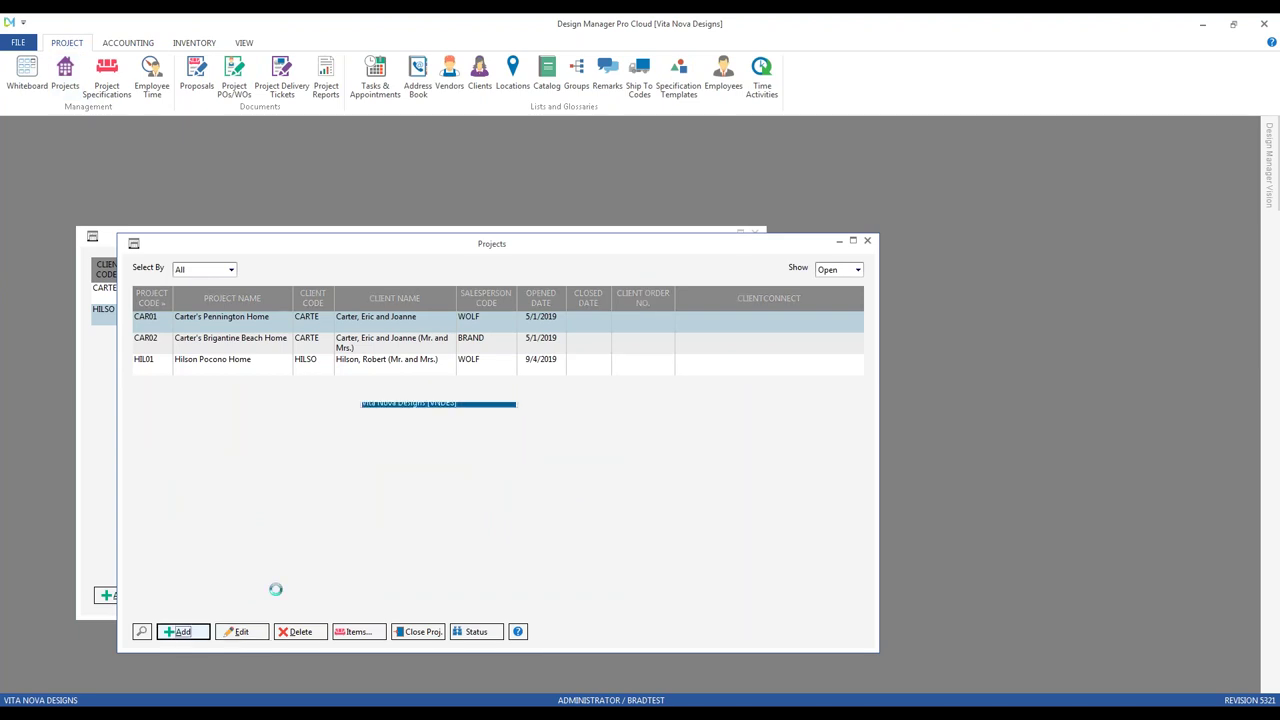
text(hi)
key(Tab)
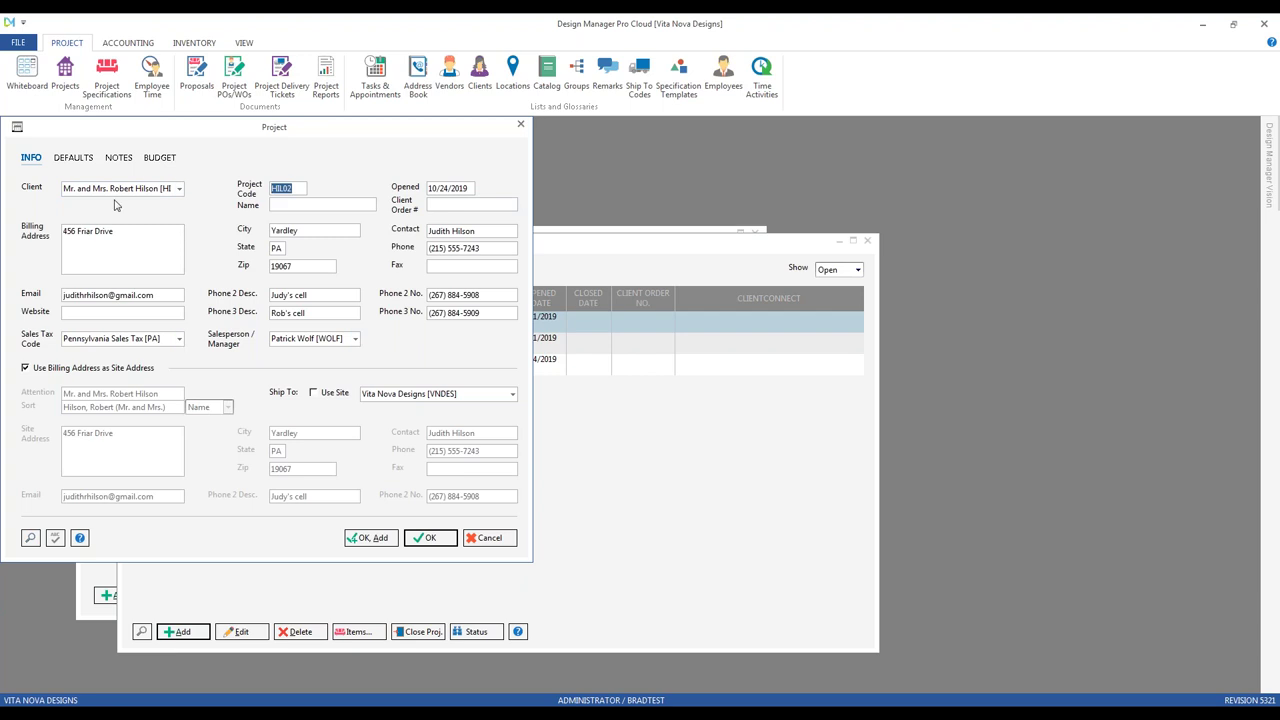
drag(143, 132, 204, 163)
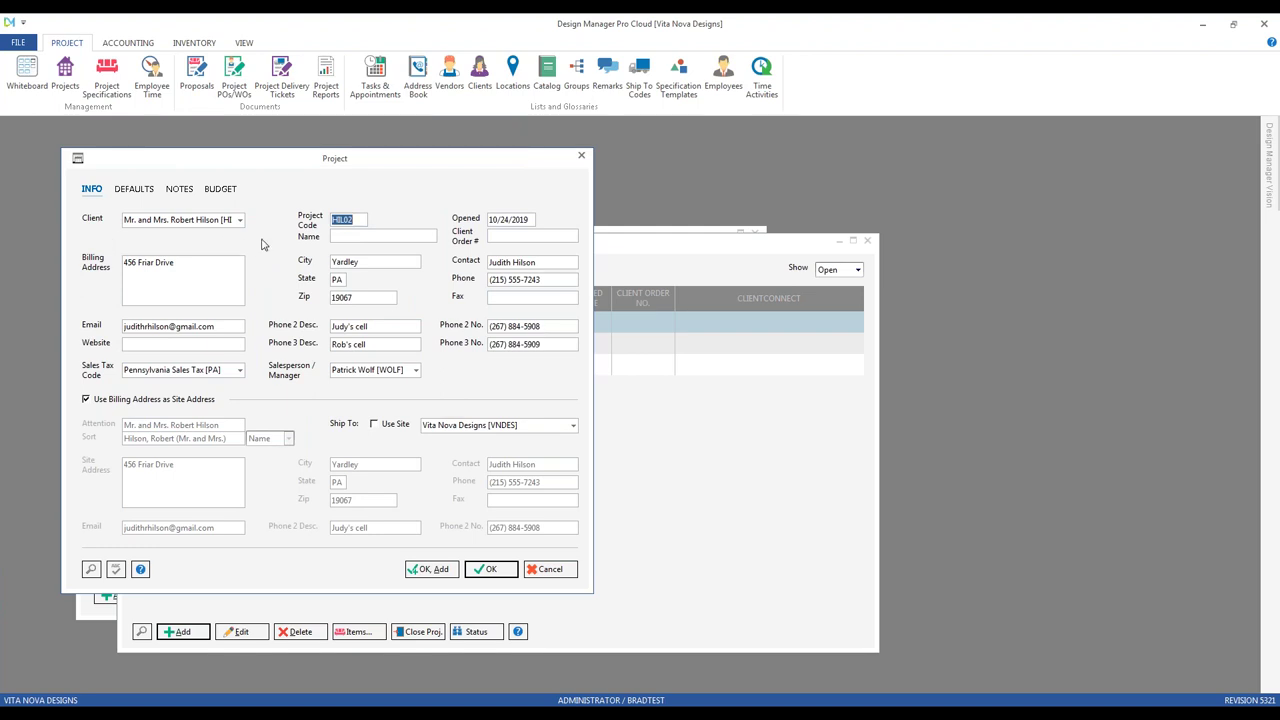
Step: Carry the client's sales tax code, salesperson and invoice terms over to the project
click(195, 370)
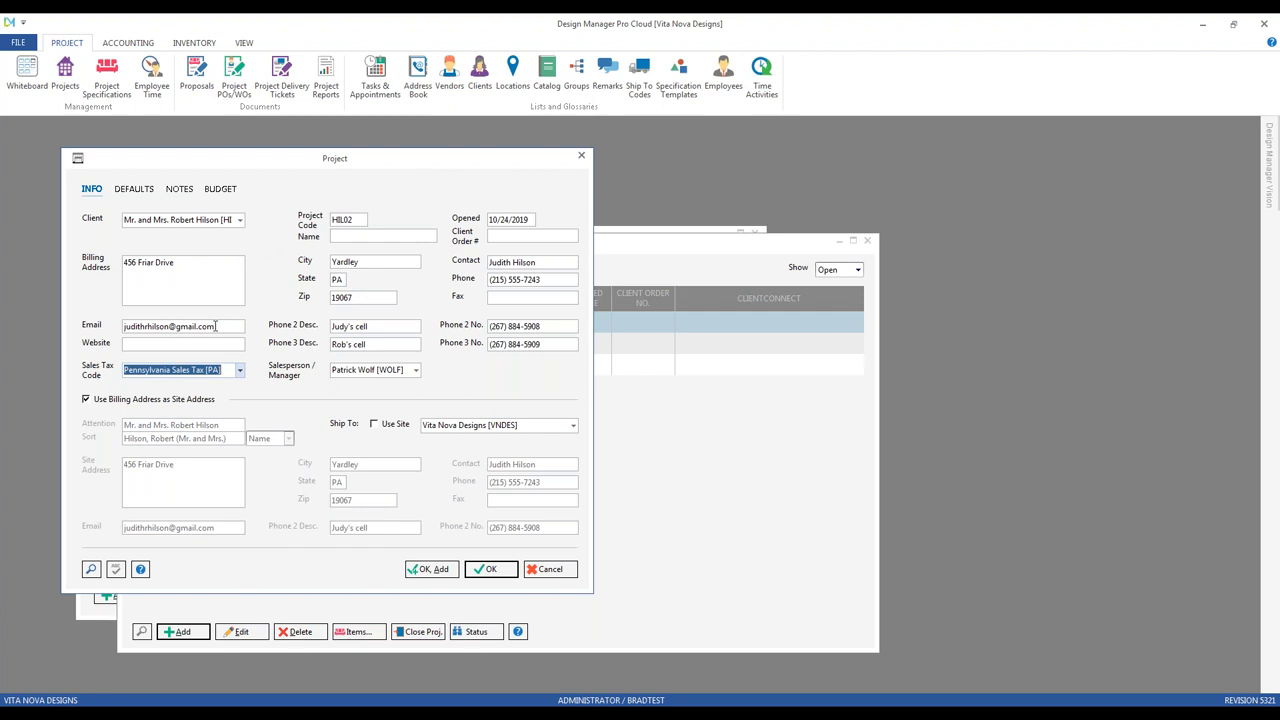
click(365, 370)
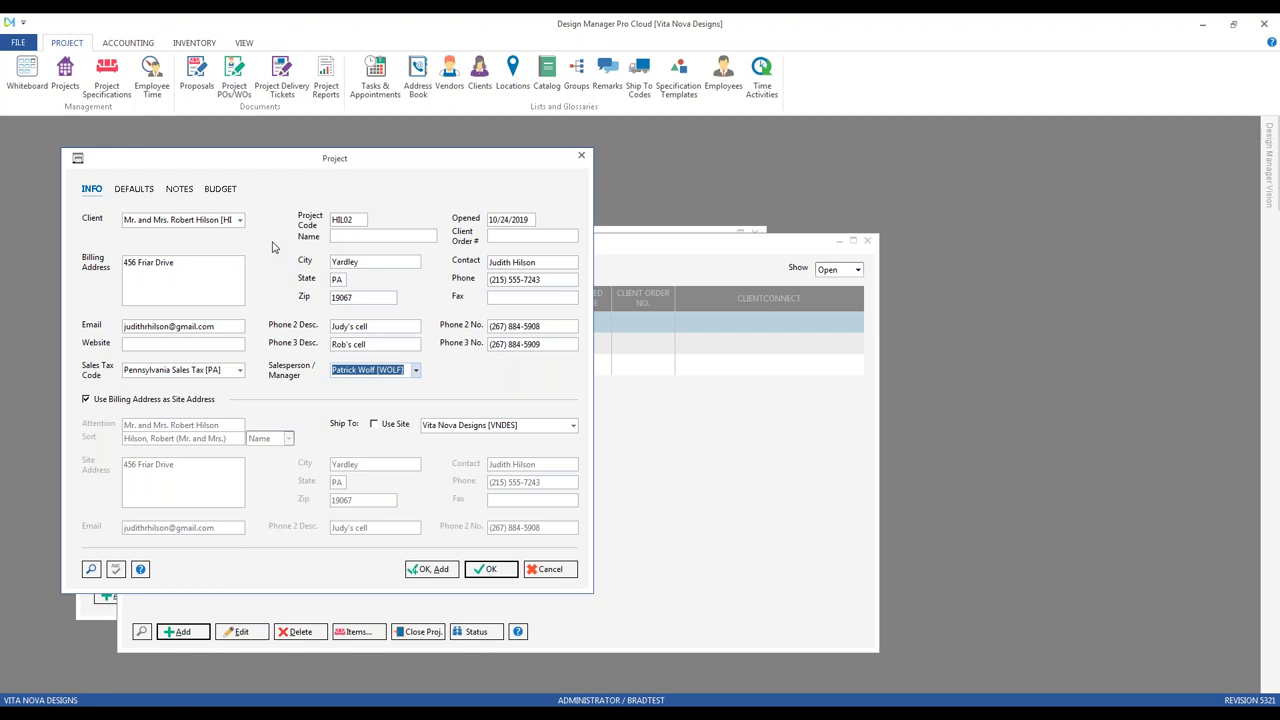
click(125, 191)
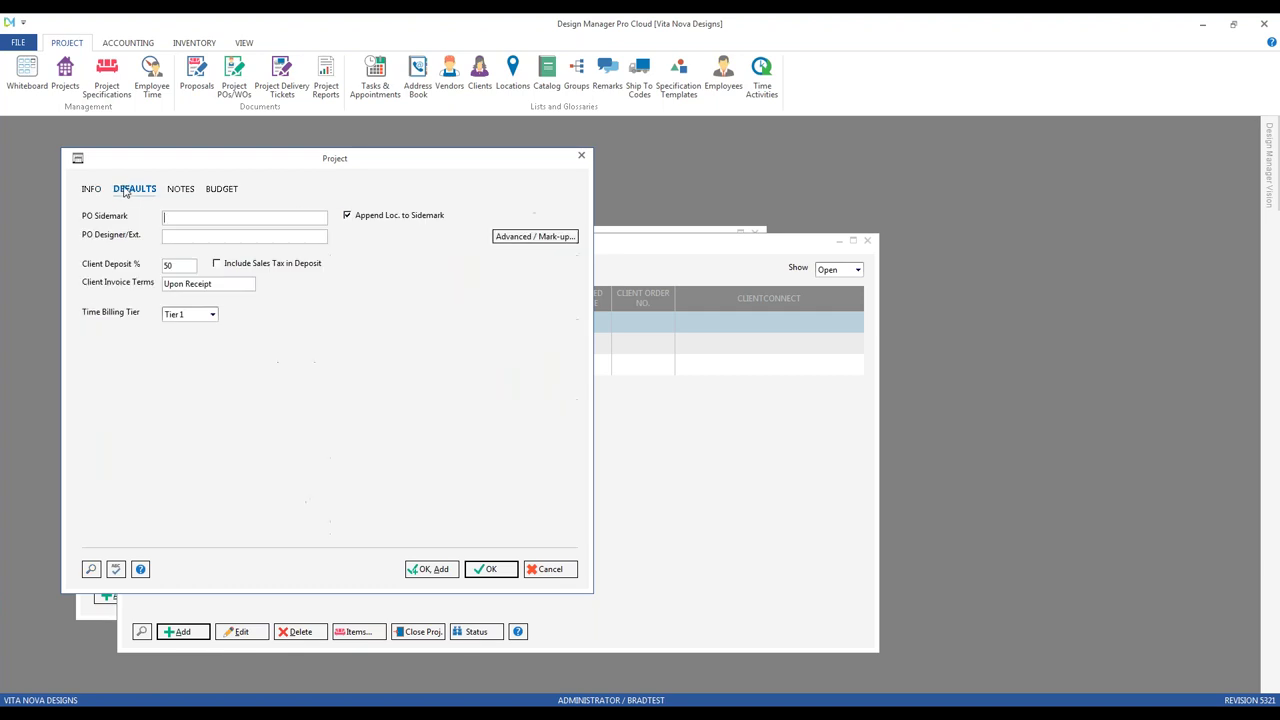
click(219, 284)
Step: Cancel the draft HIL02 project and close the Projects and Client Glossary windows
click(551, 572)
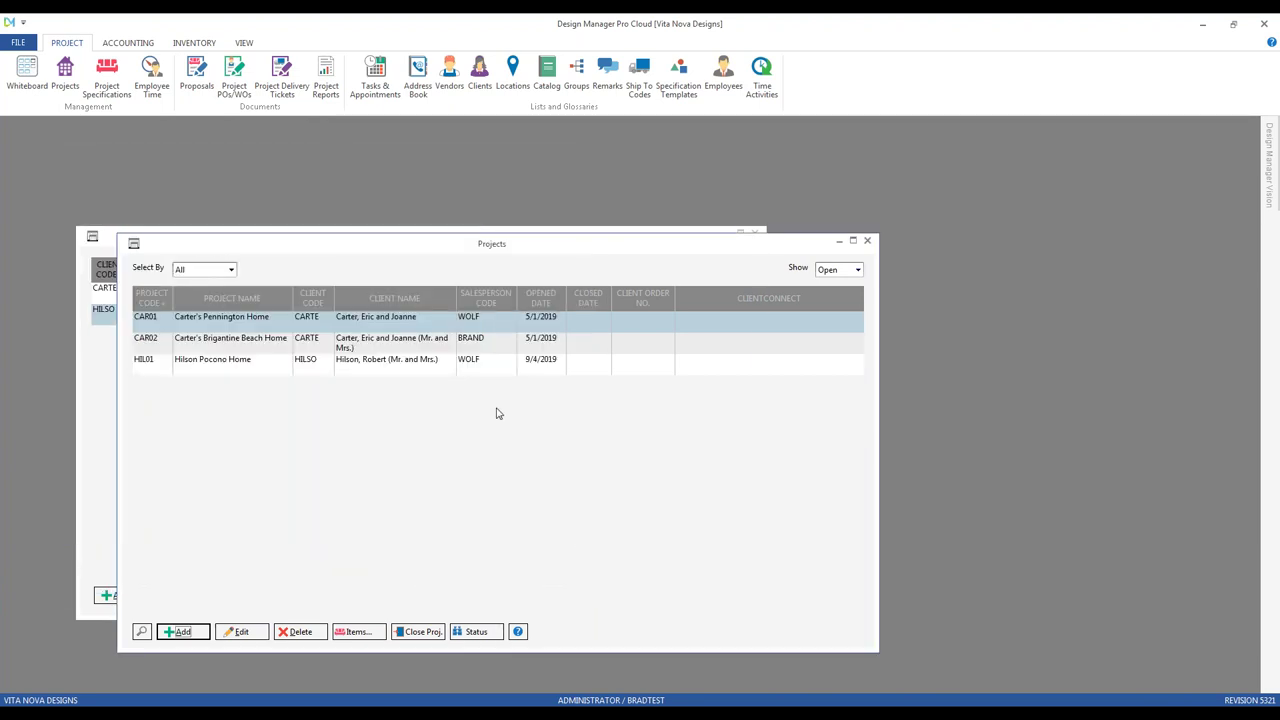
click(867, 241)
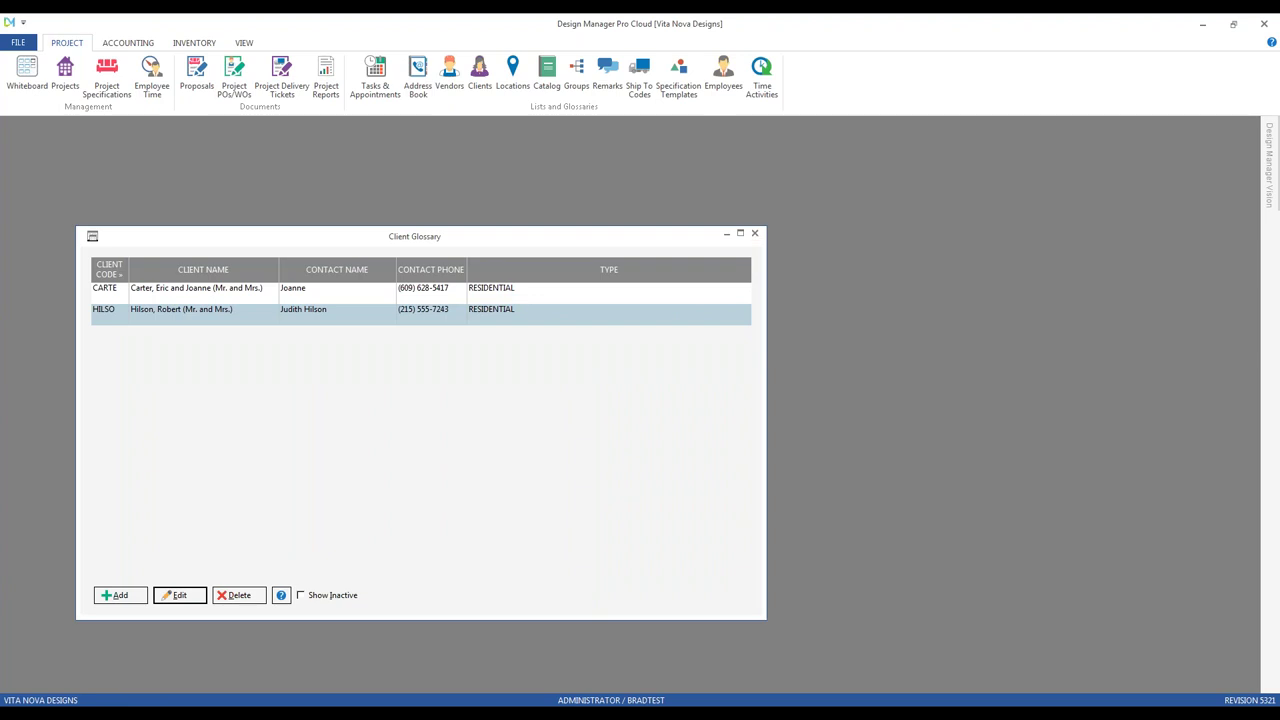
click(754, 233)
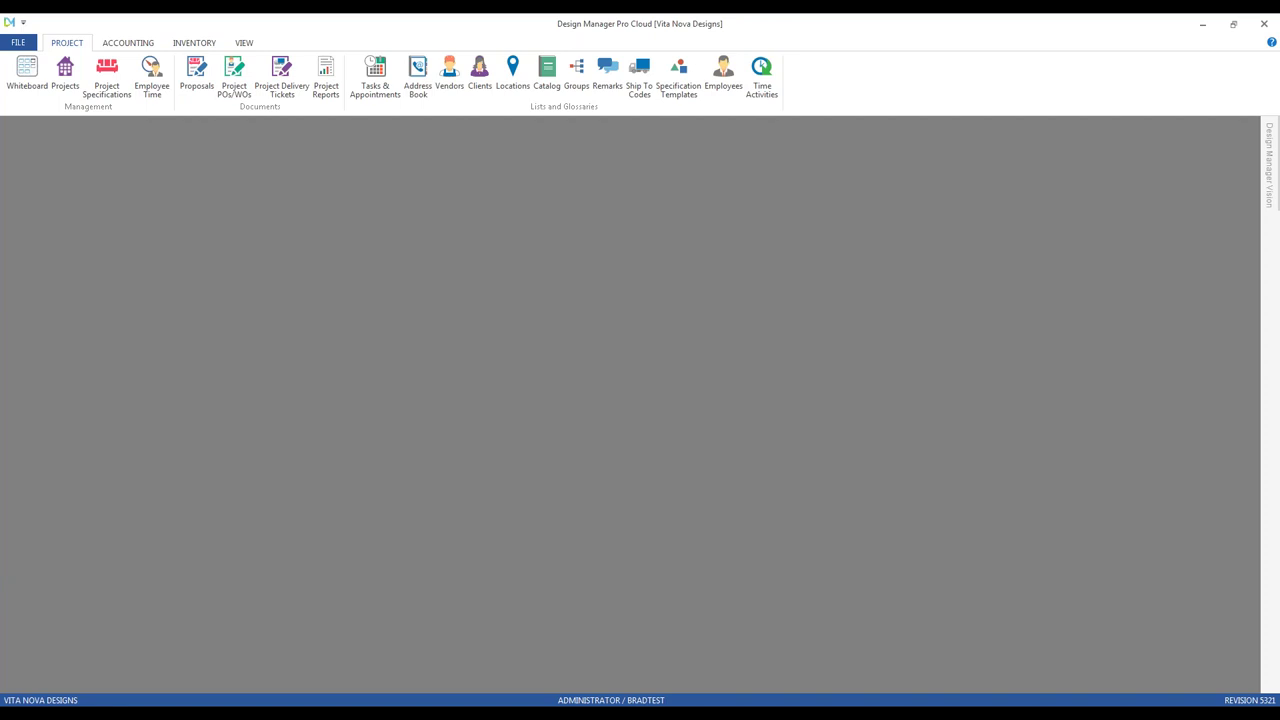
Step: Show the eight-location Location Glossary, from Bedroom Hallway to Wine Cellar, then open Project Specifications
click(511, 70)
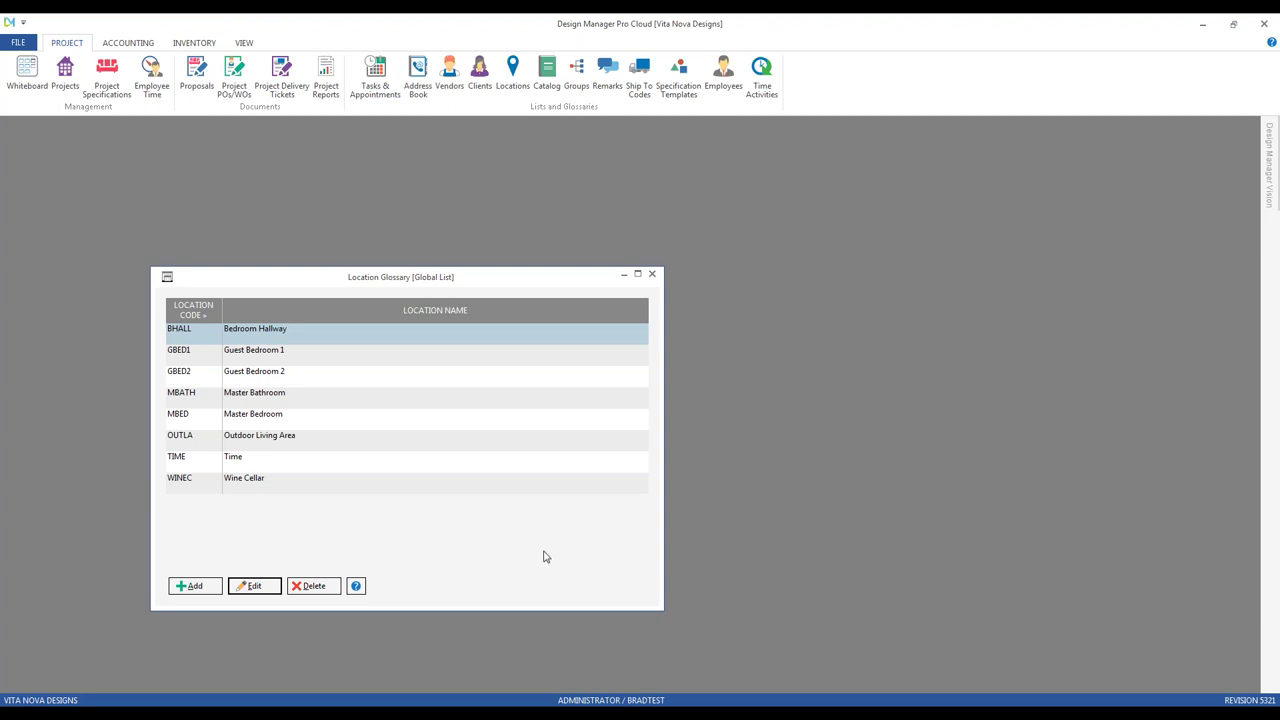
click(107, 78)
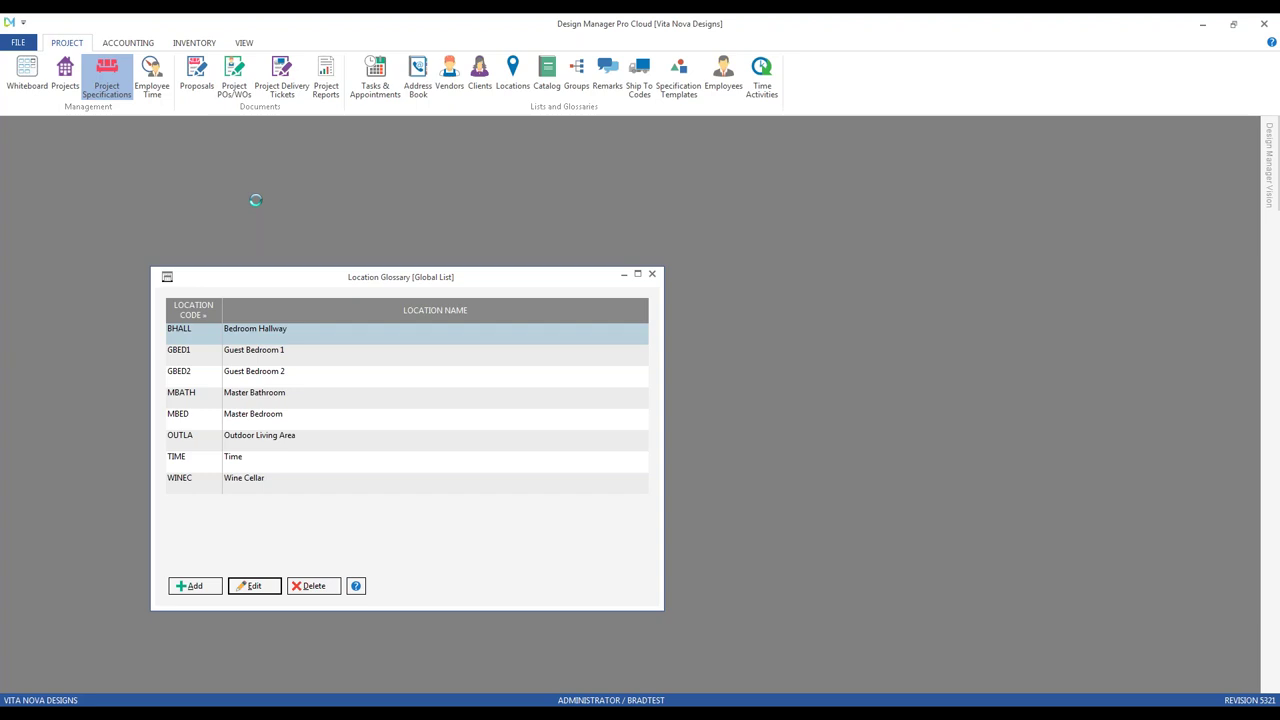
Step: Load project HIL01's specifications and select items 0002, 0004 and 0006
text(hi)
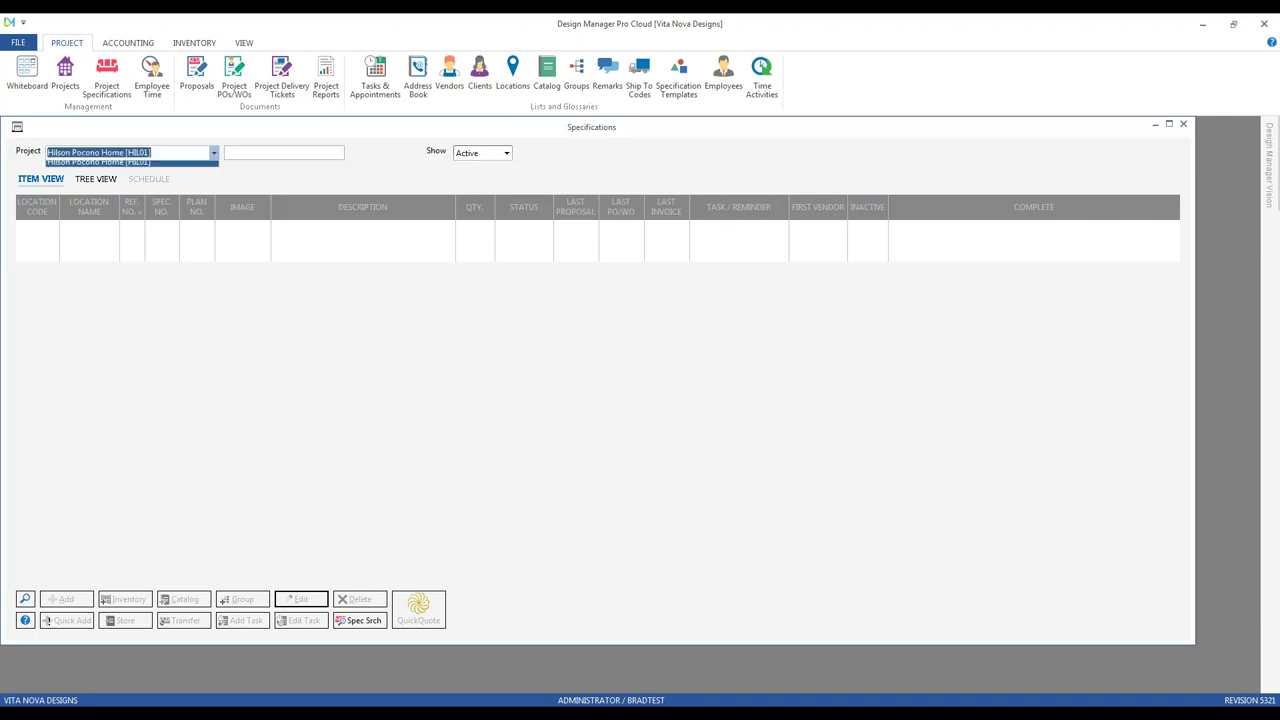
key(Return)
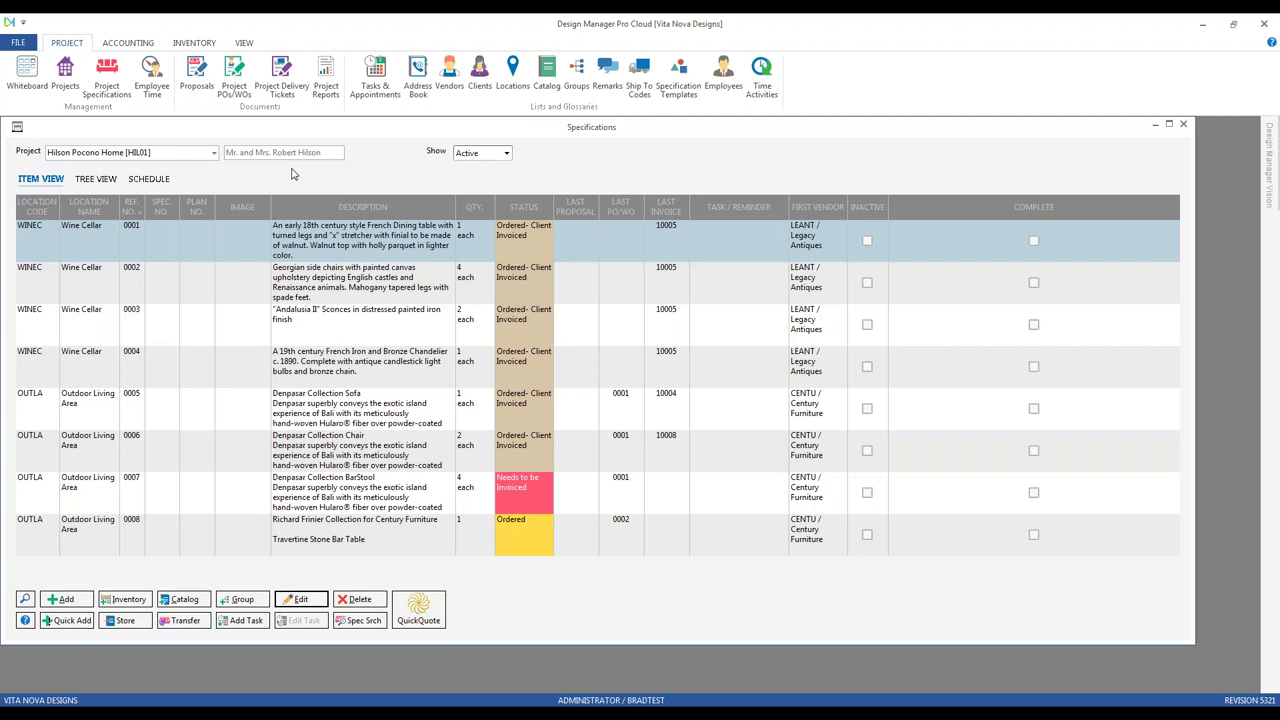
click(115, 295)
click(120, 365)
click(146, 440)
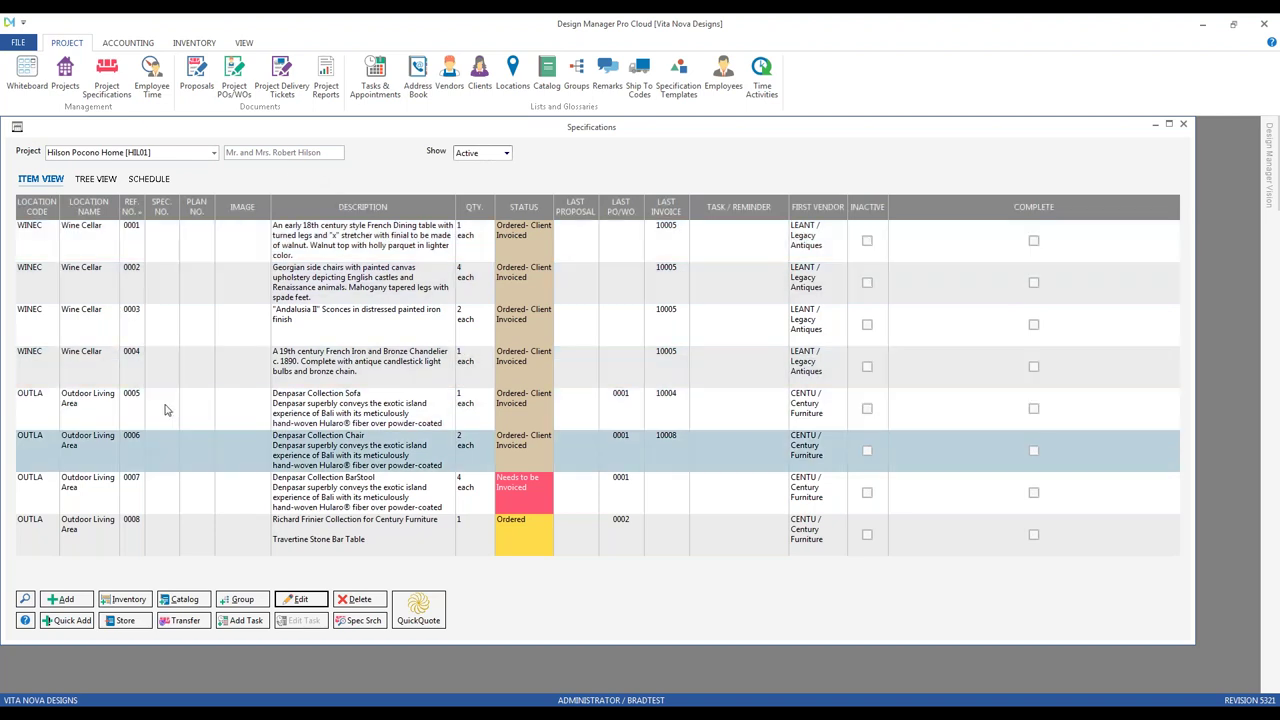
Step: Choose the Master Bedroom location, close the Location Glossary, maximize Specifications and add a new item
drag(147, 135, 356, 163)
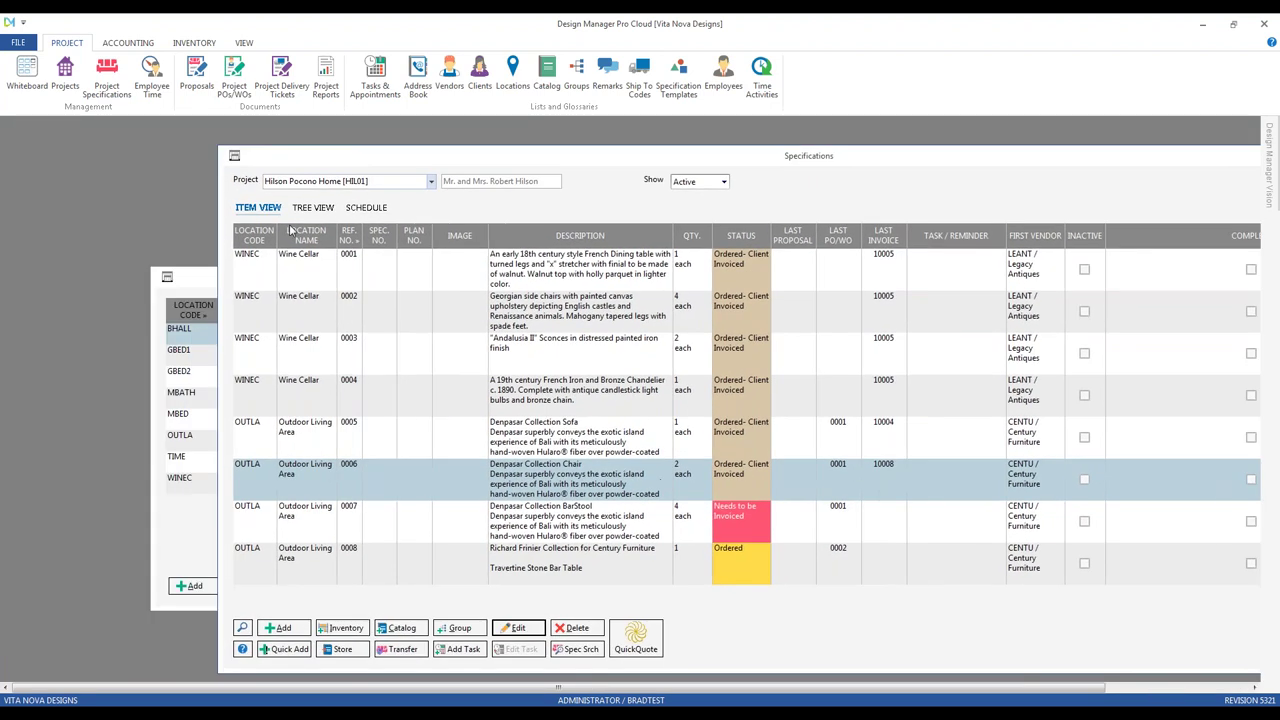
drag(205, 282, 86, 234)
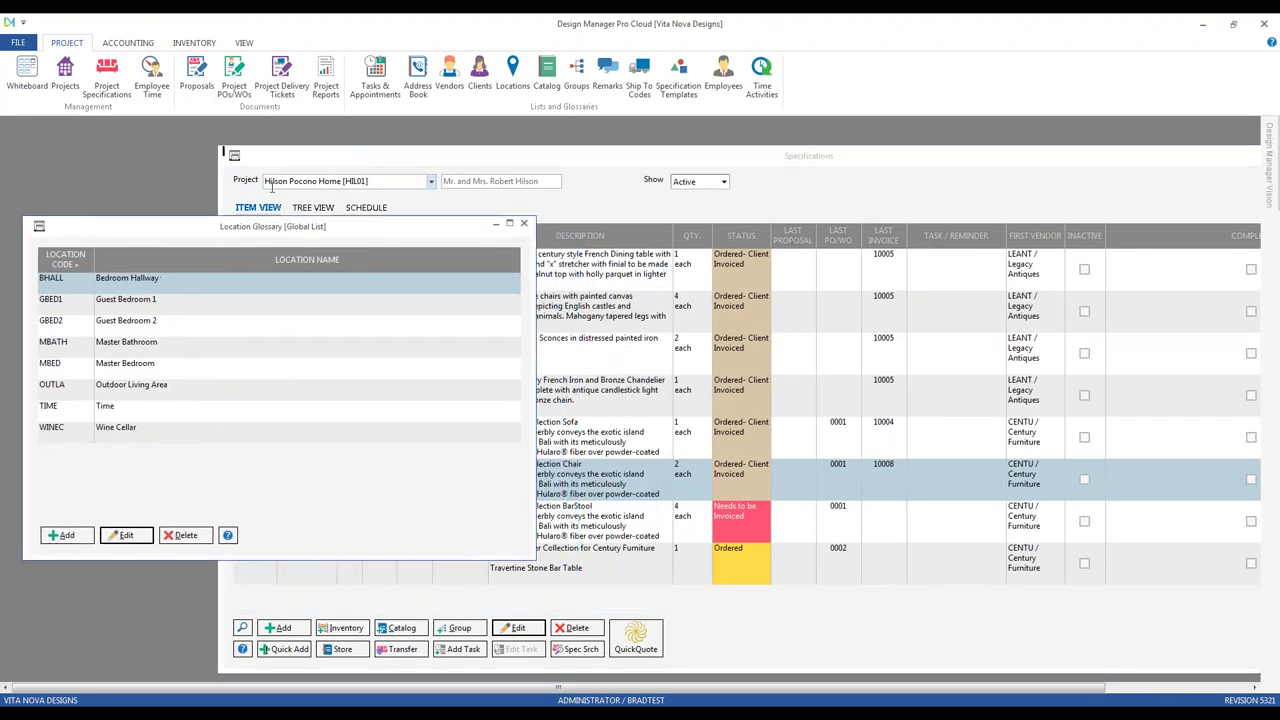
click(259, 365)
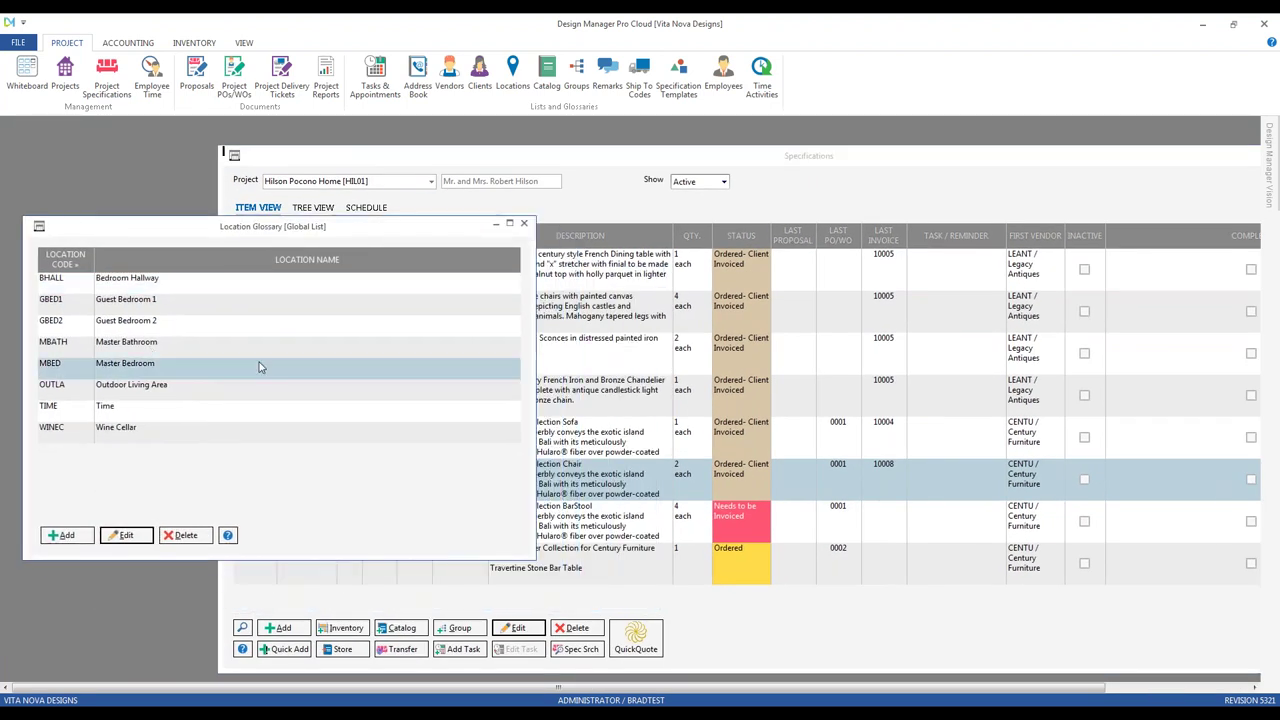
click(523, 223)
double_click(394, 157)
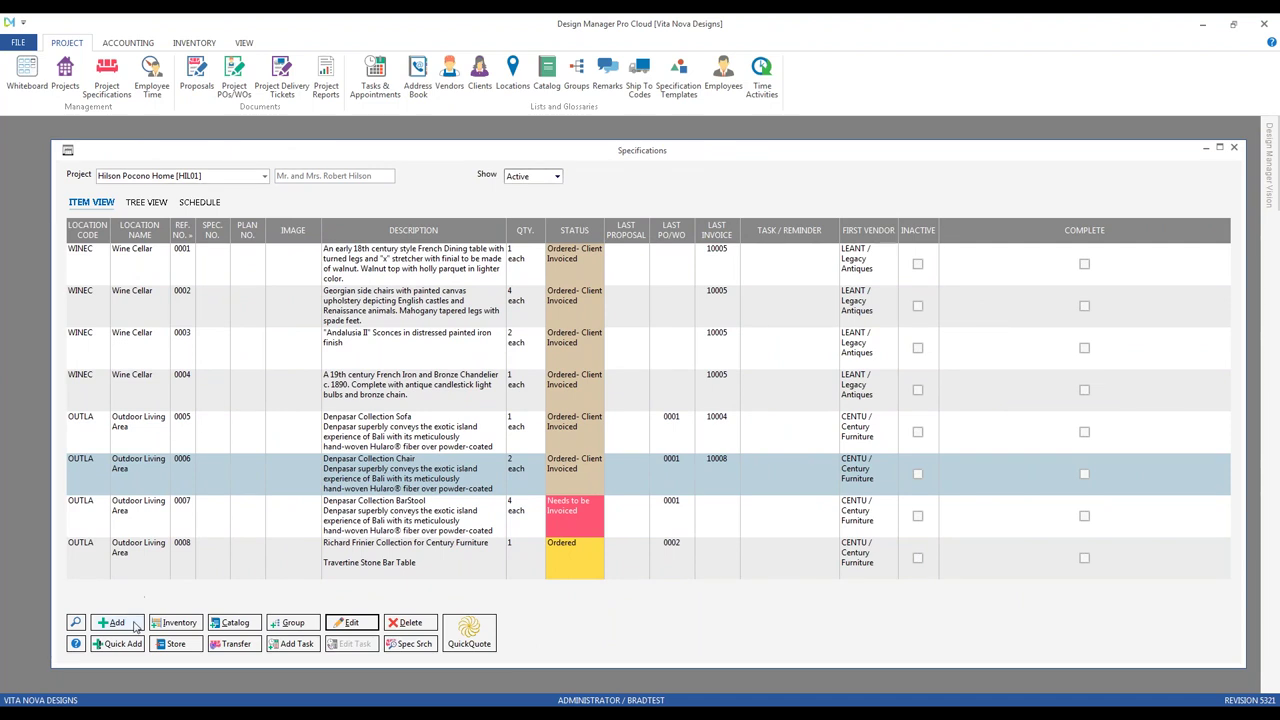
click(117, 623)
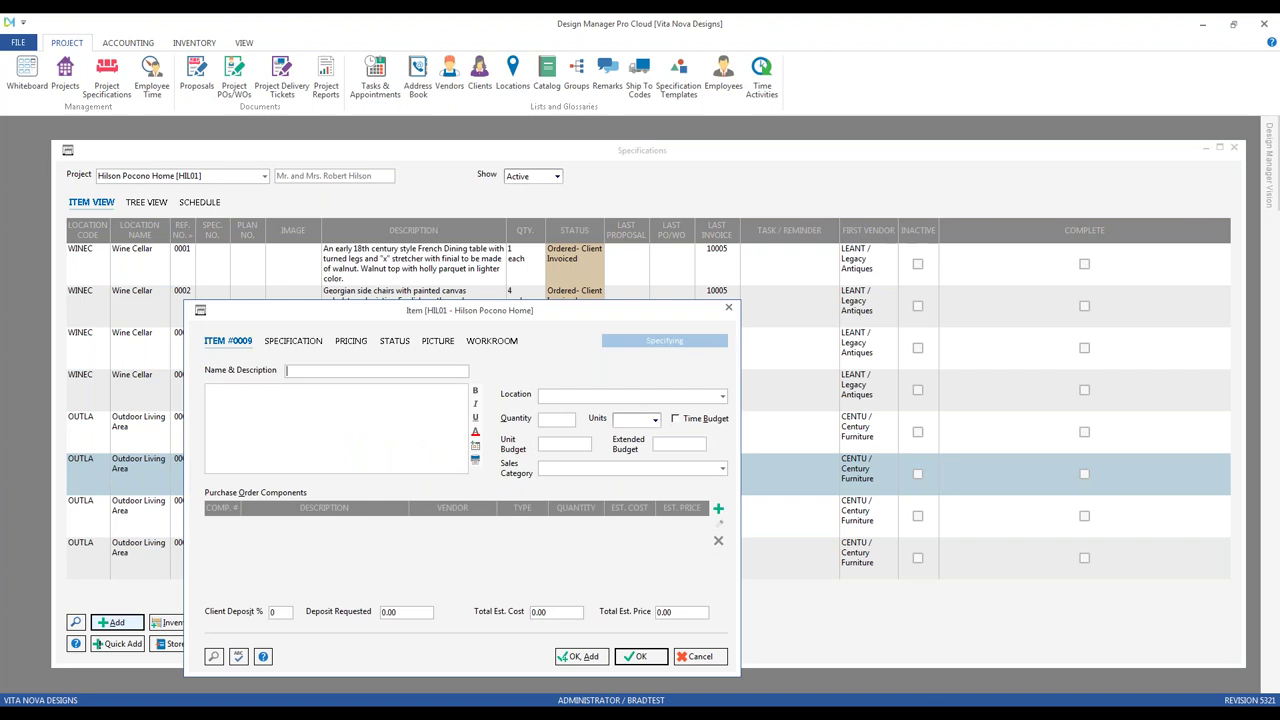
Step: Save item 0009 'Item for Master Bedroom' in location Master Bedroom with sales category Furniture [FURN]
text(Item for Master Bedroom)
click(580, 395)
text(ma)
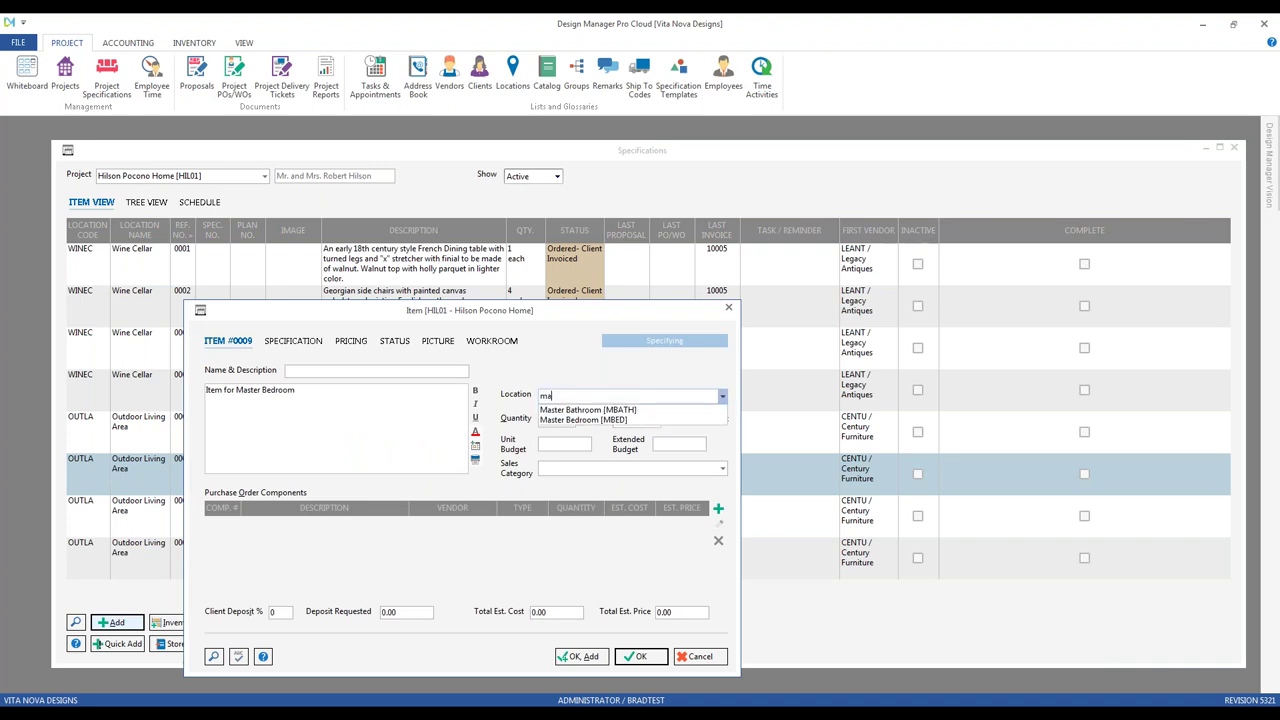
key(Down)
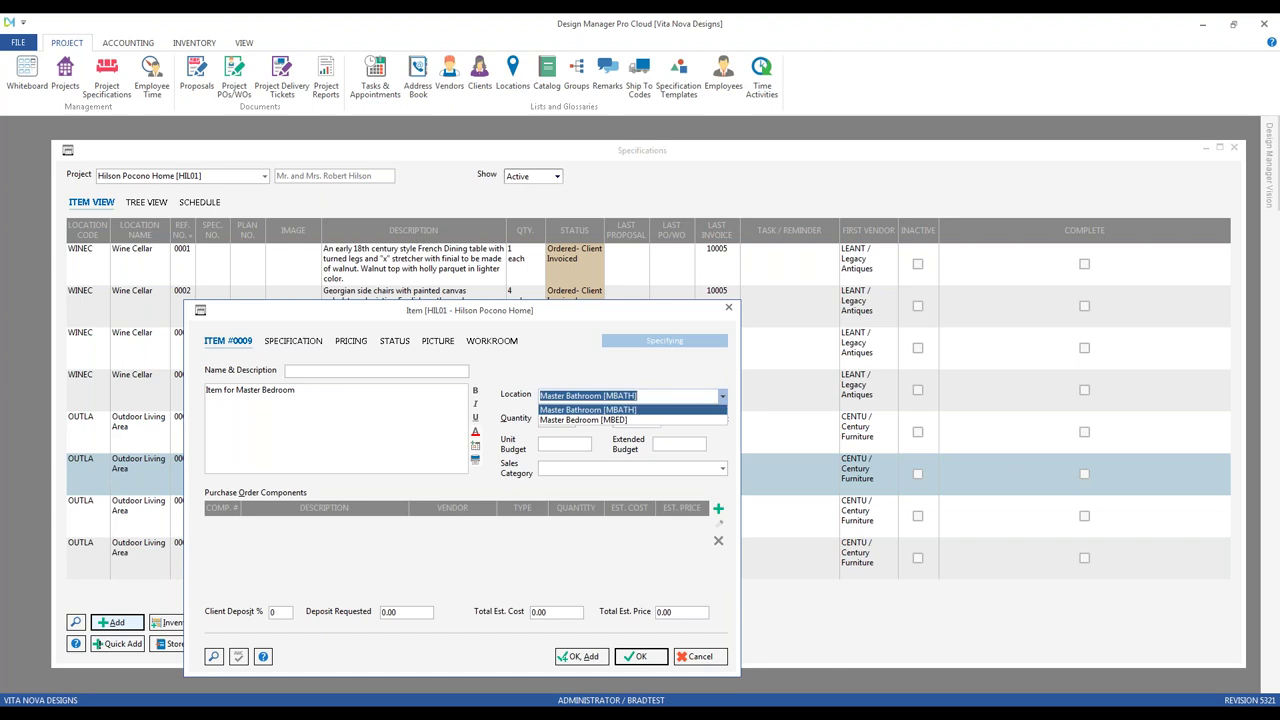
key(Down)
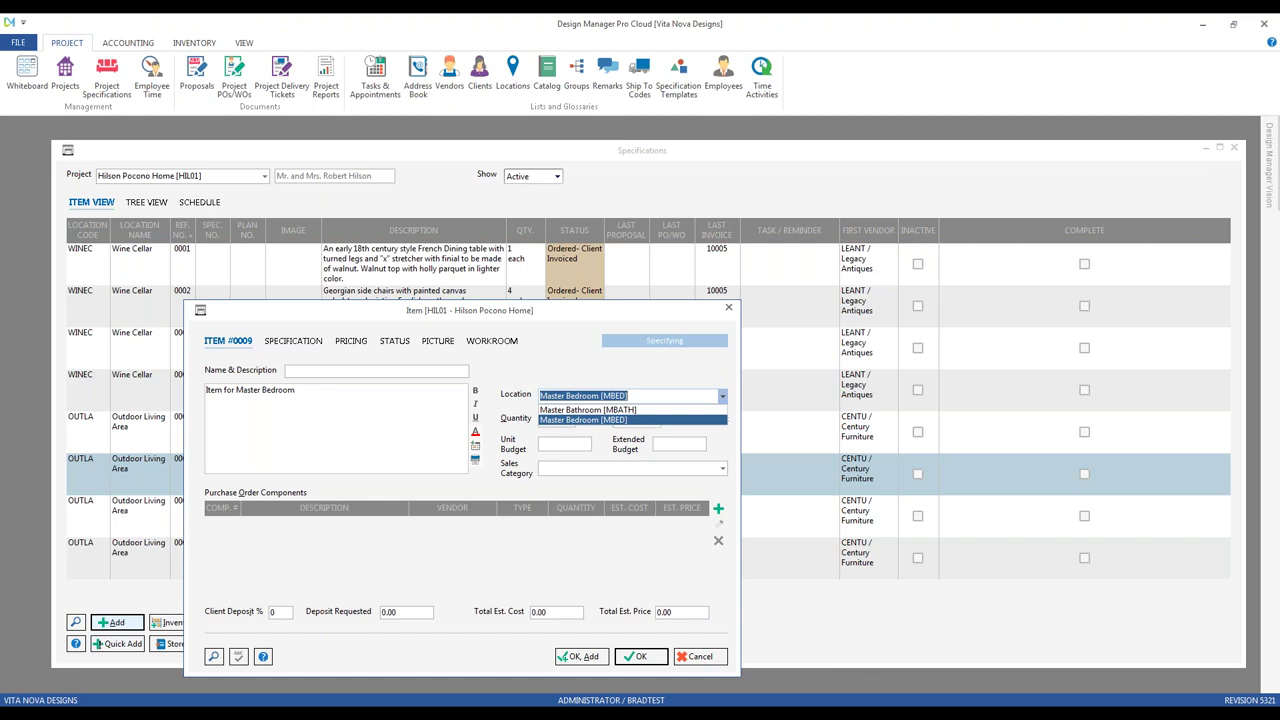
key(Tab)
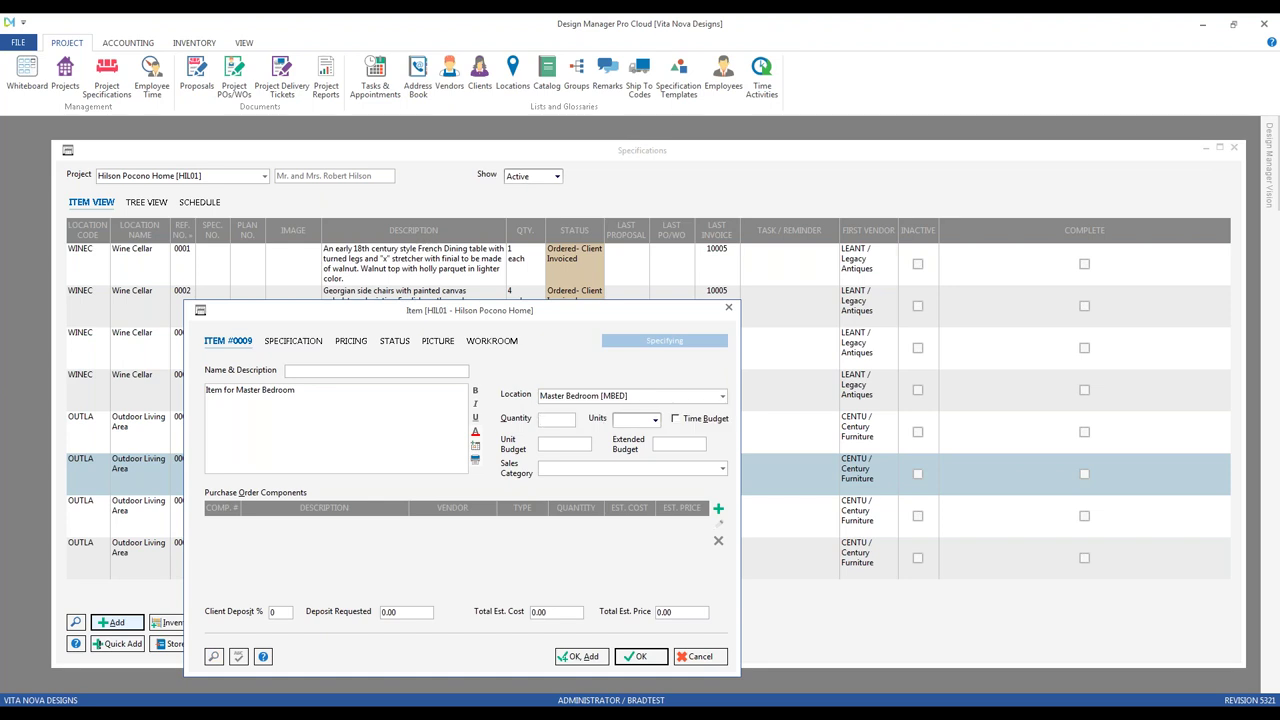
key(Tab)
key(Tab)
text(furn)
key(Return)
key(Return)
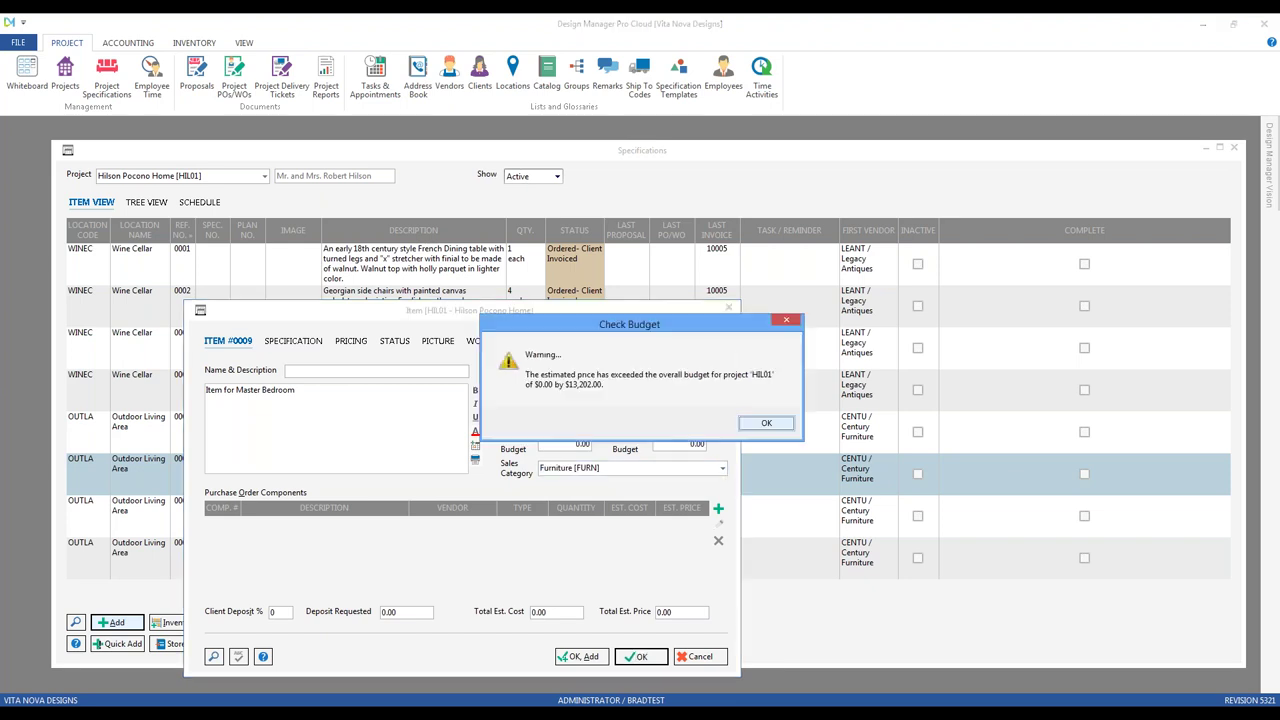
key(Return)
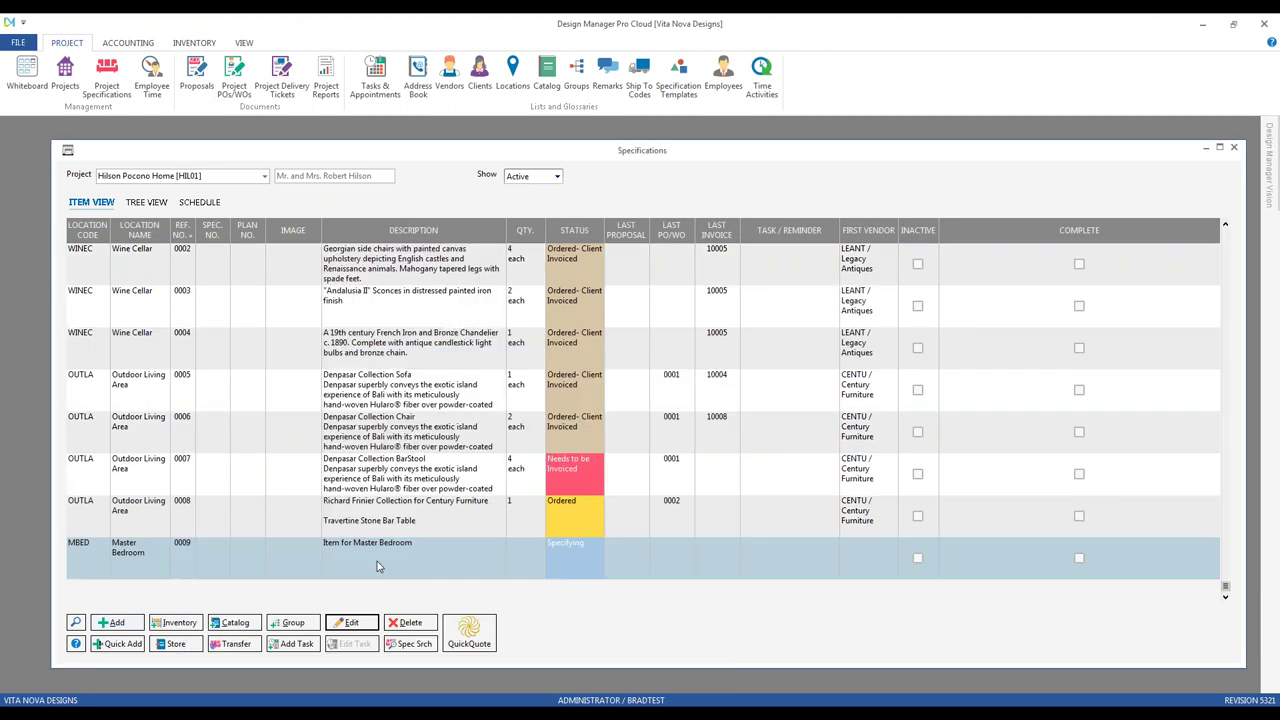
click(377, 563)
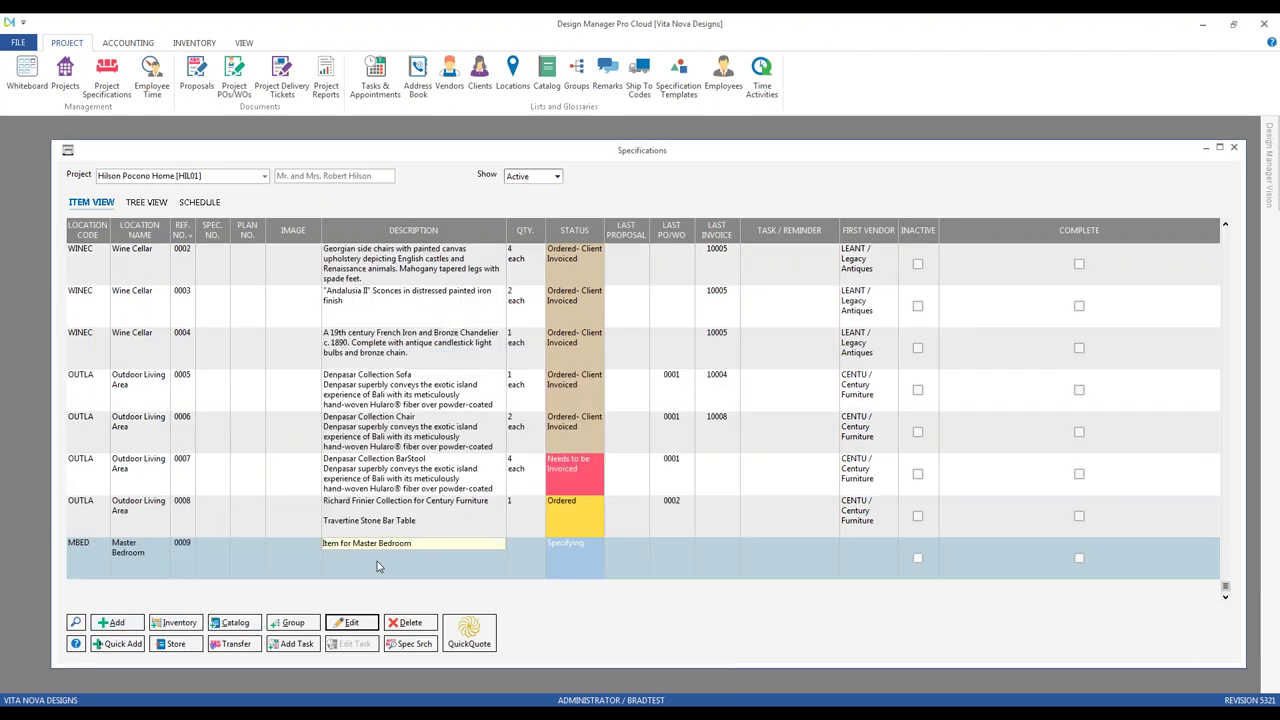
key(Return)
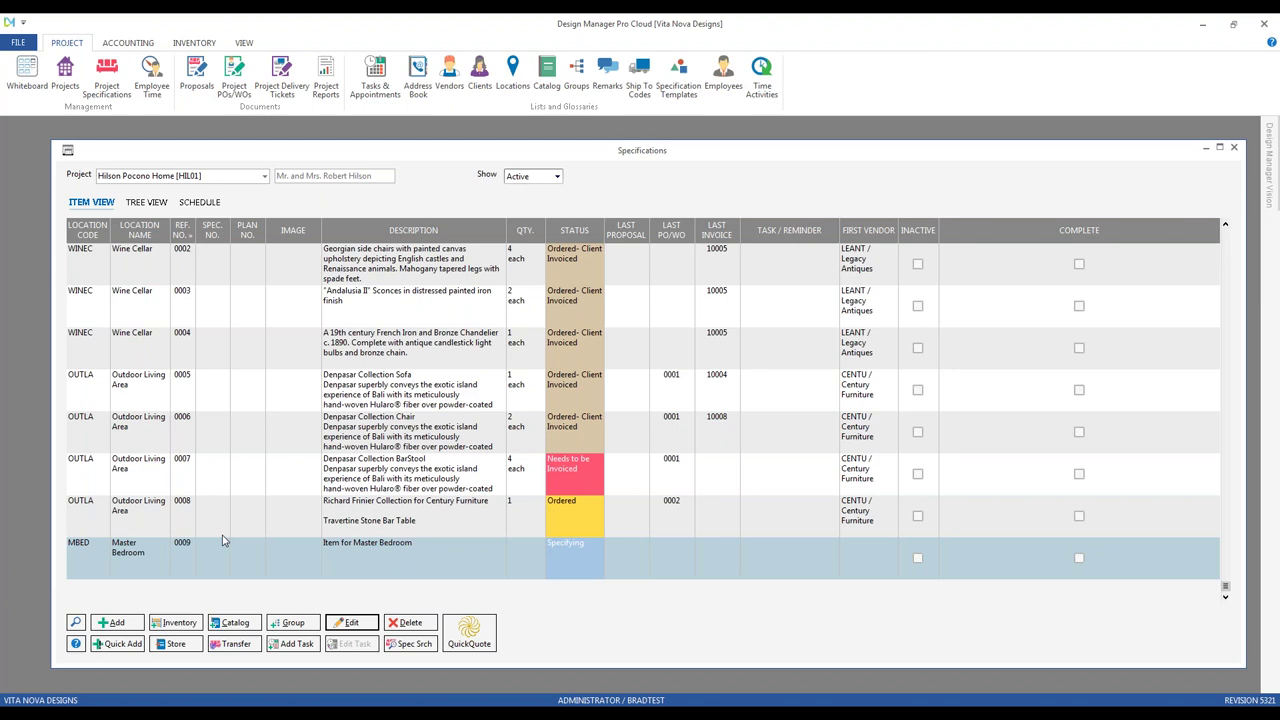
click(116, 622)
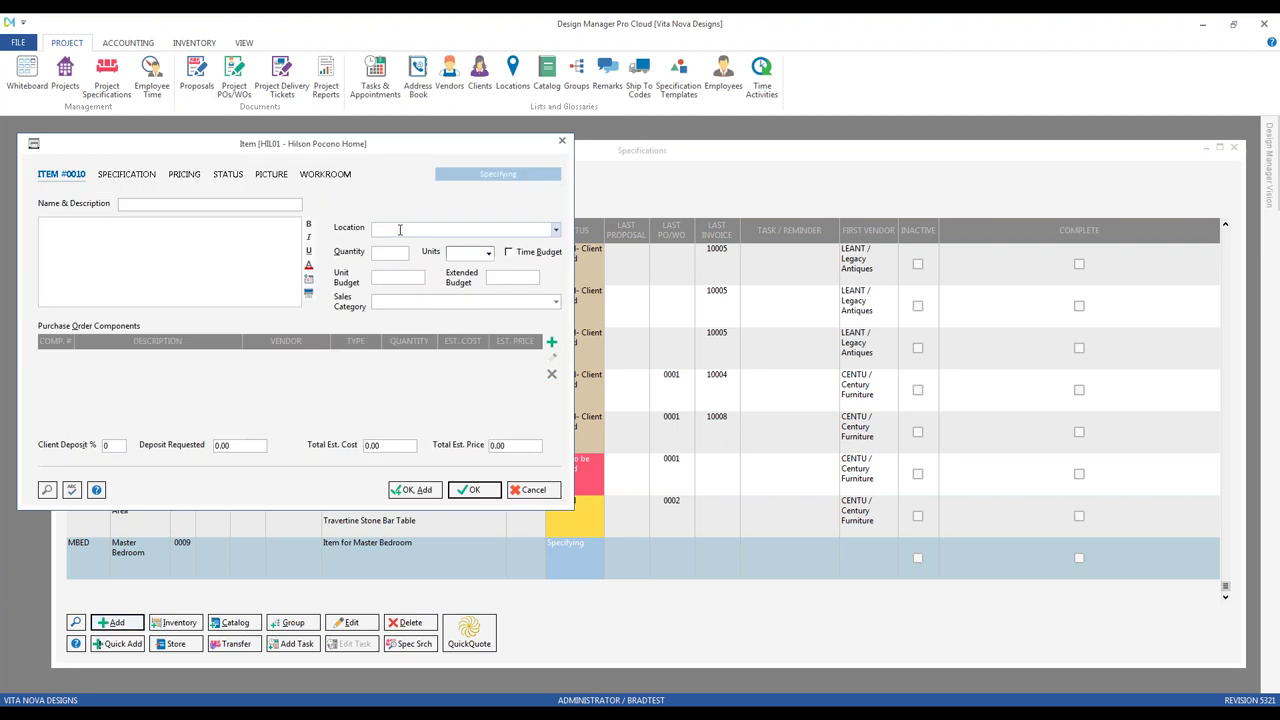
click(47, 489)
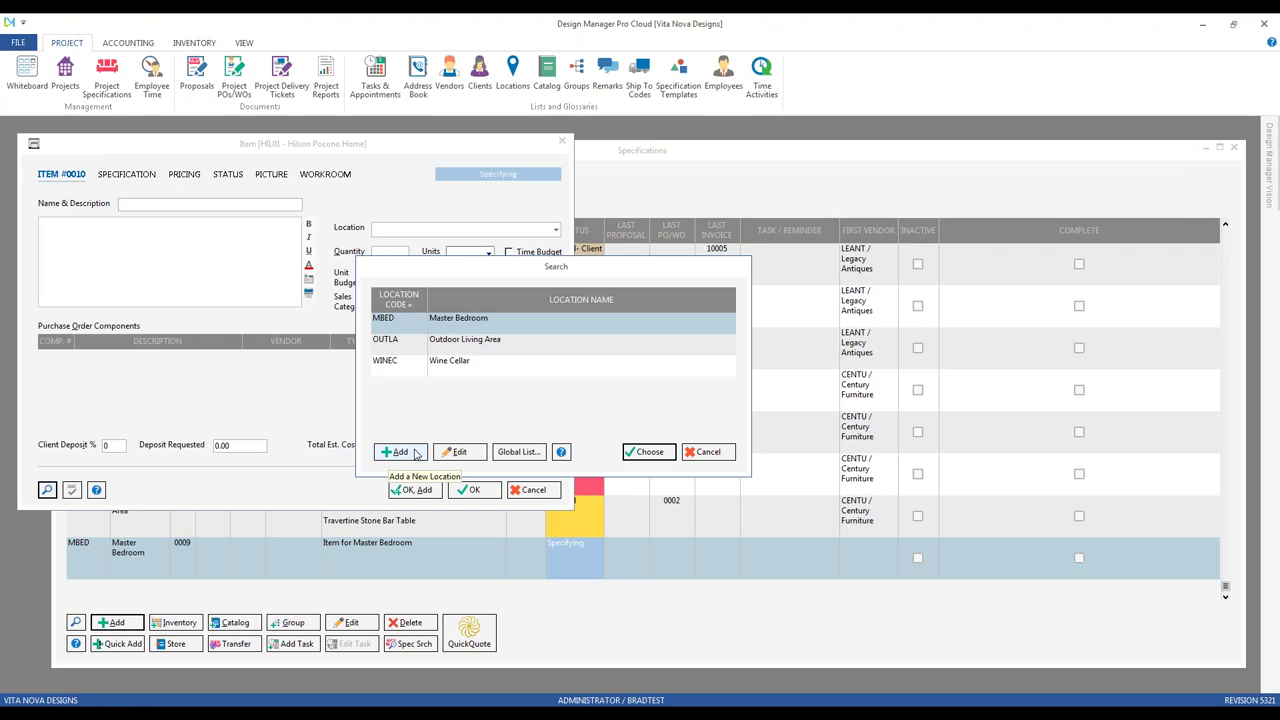
click(416, 453)
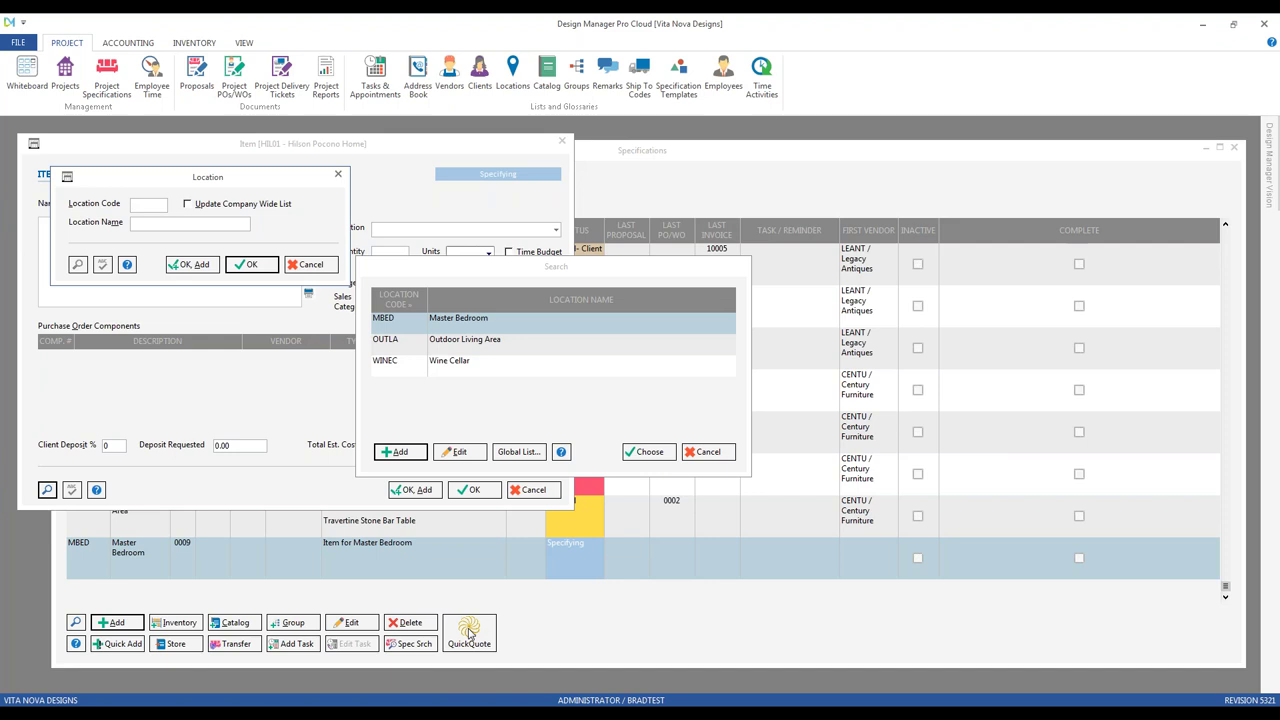
text(BSTDY)
key(Tab)
text(Brad's Study)
click(258, 208)
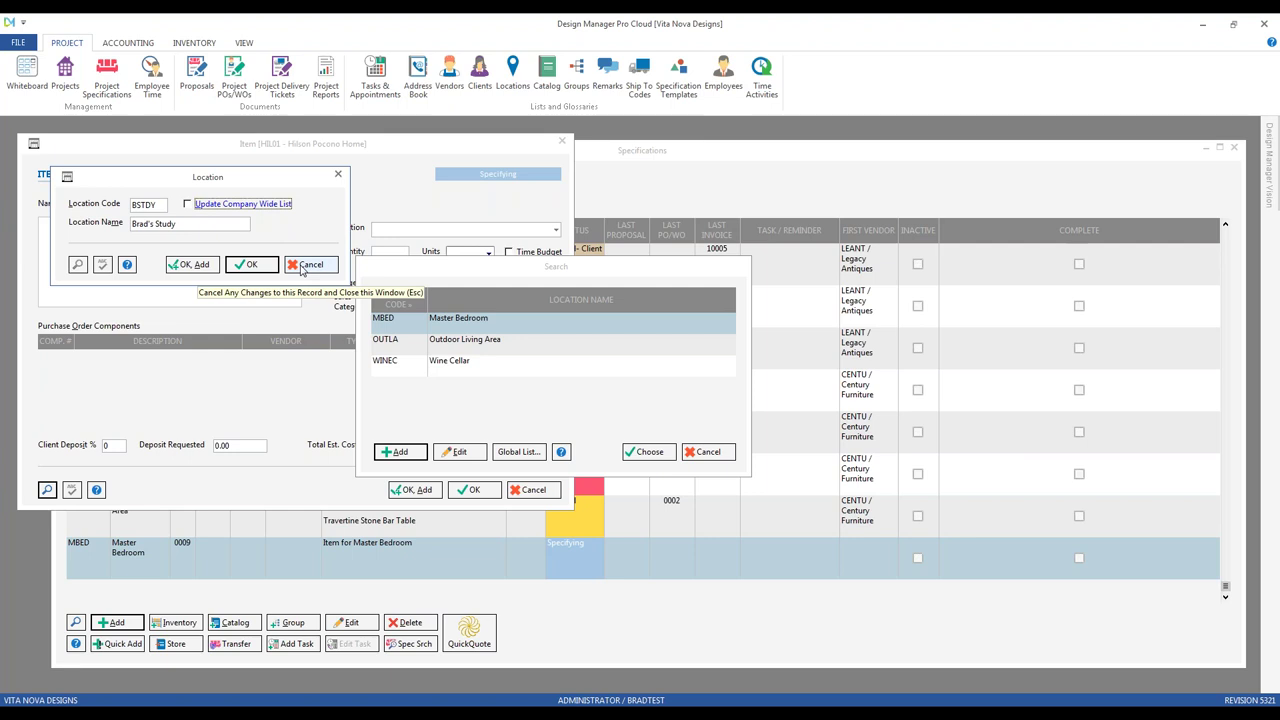
click(303, 265)
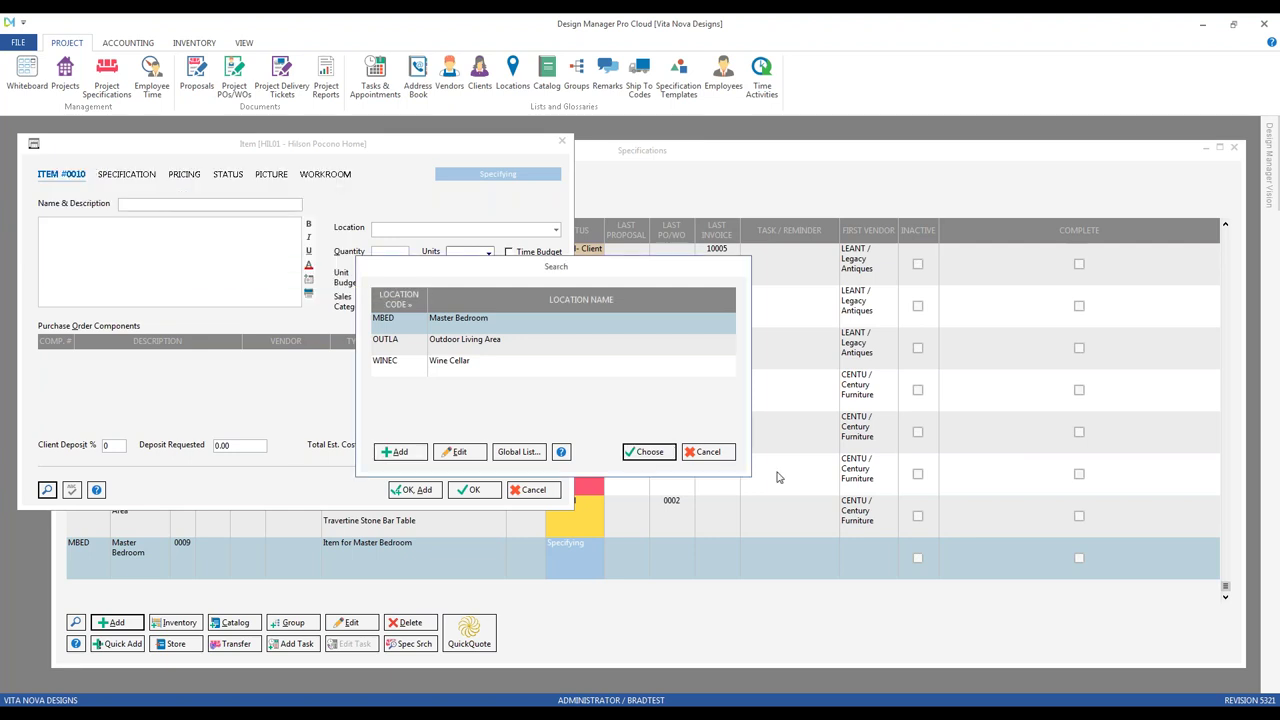
click(706, 451)
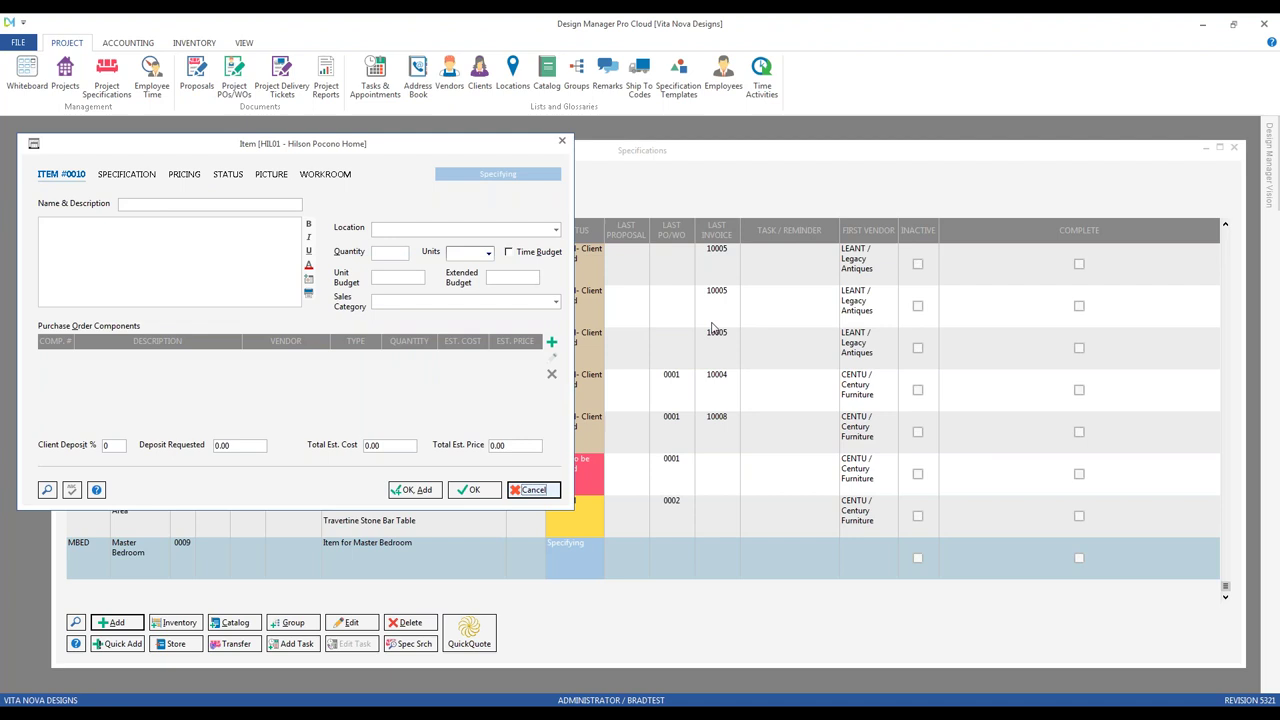
key(Escape)
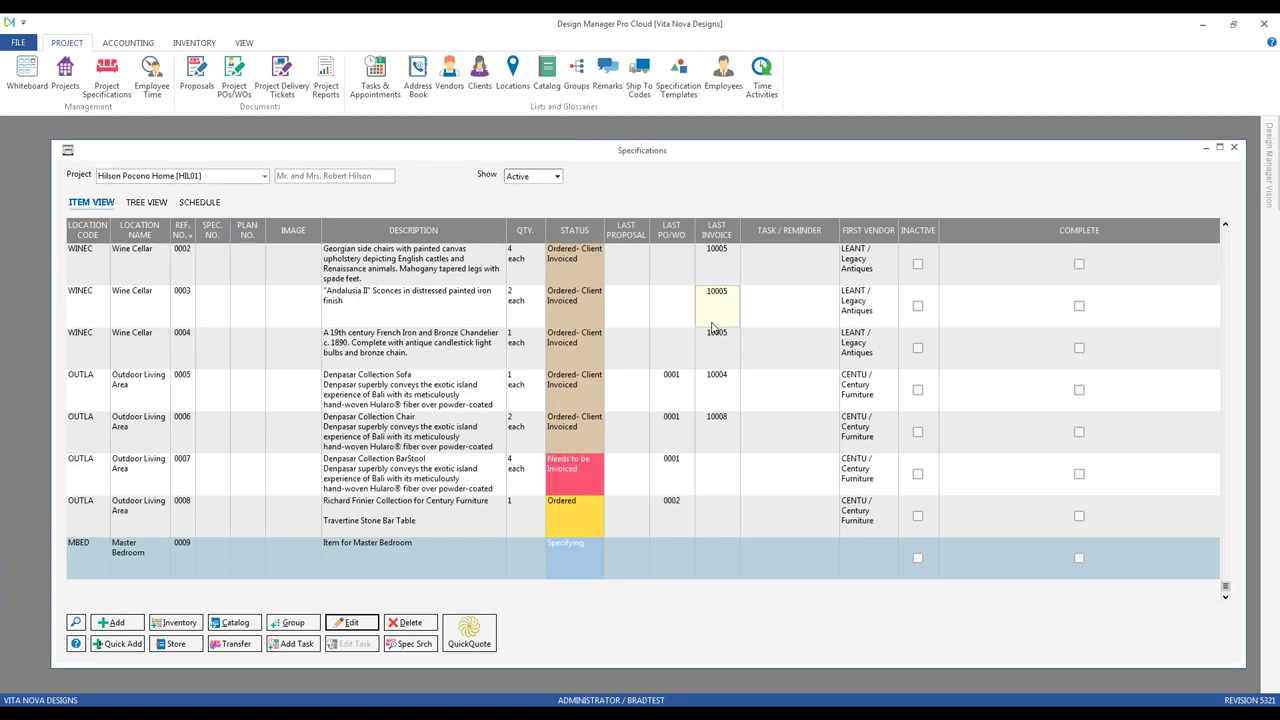
Step: Close the HIL01 specifications and open the Remarks Glossary with the INV1 remark selected
click(1233, 147)
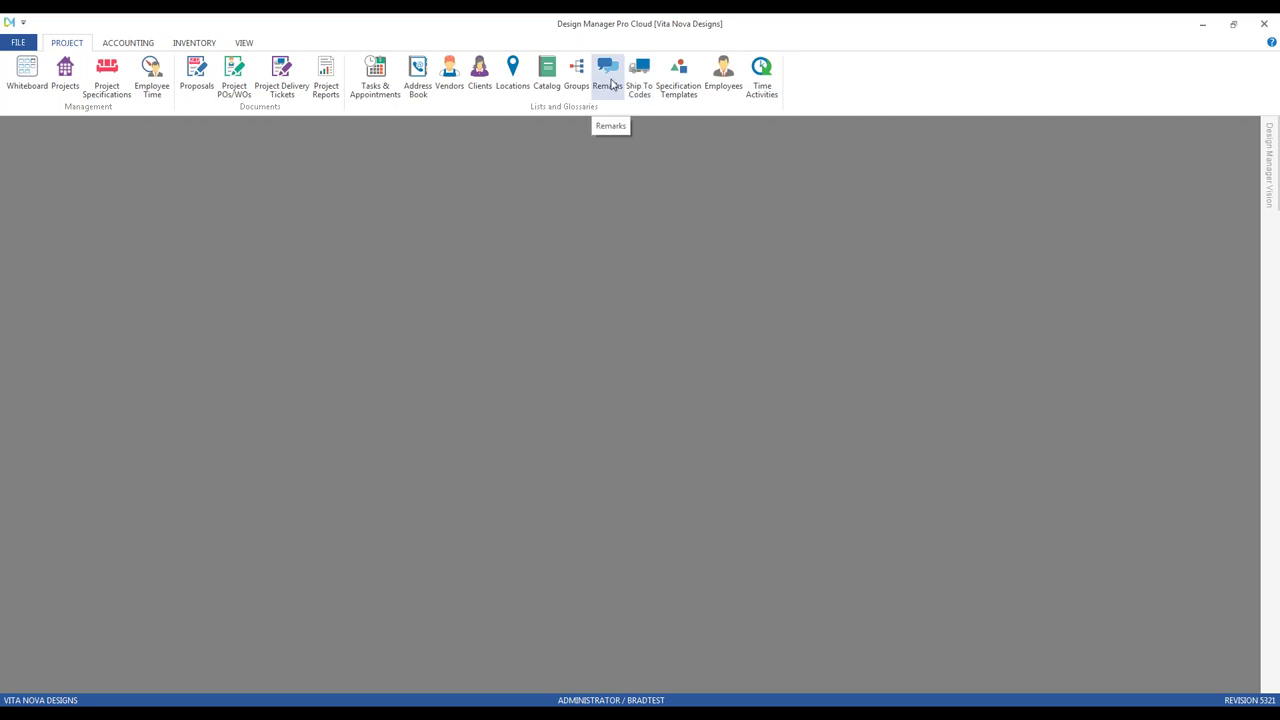
click(608, 78)
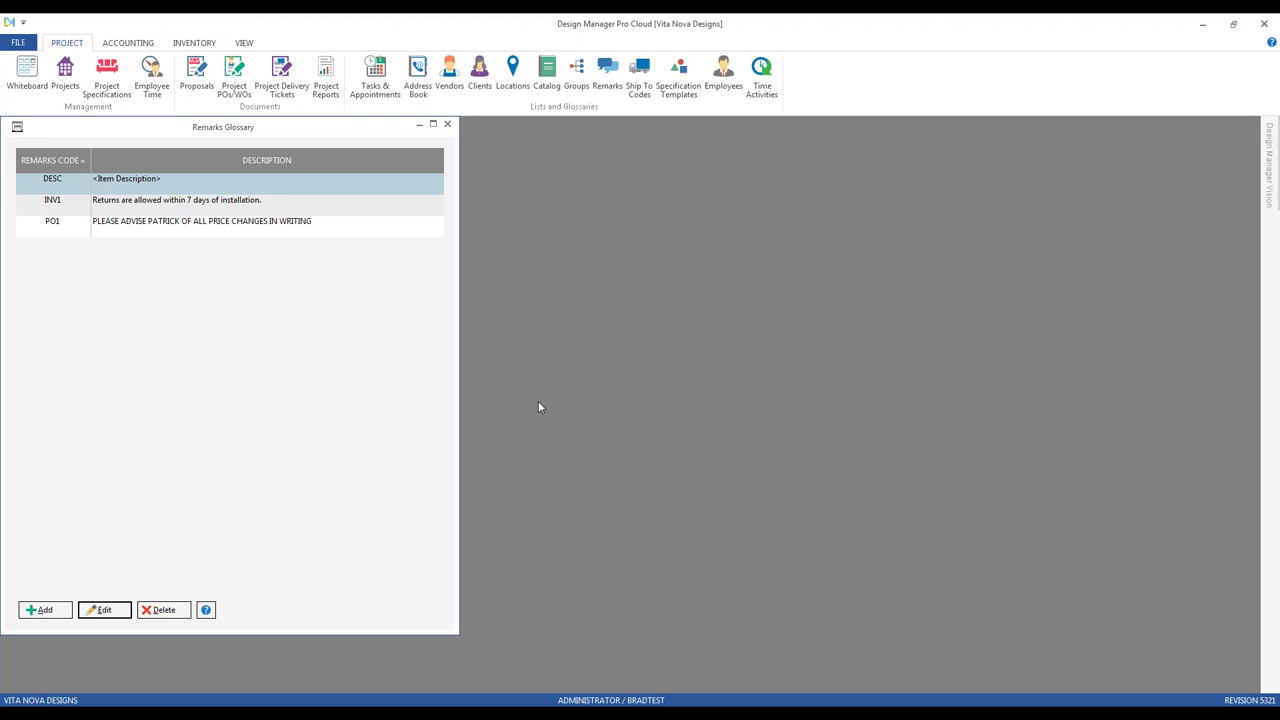
click(168, 201)
drag(145, 132, 292, 182)
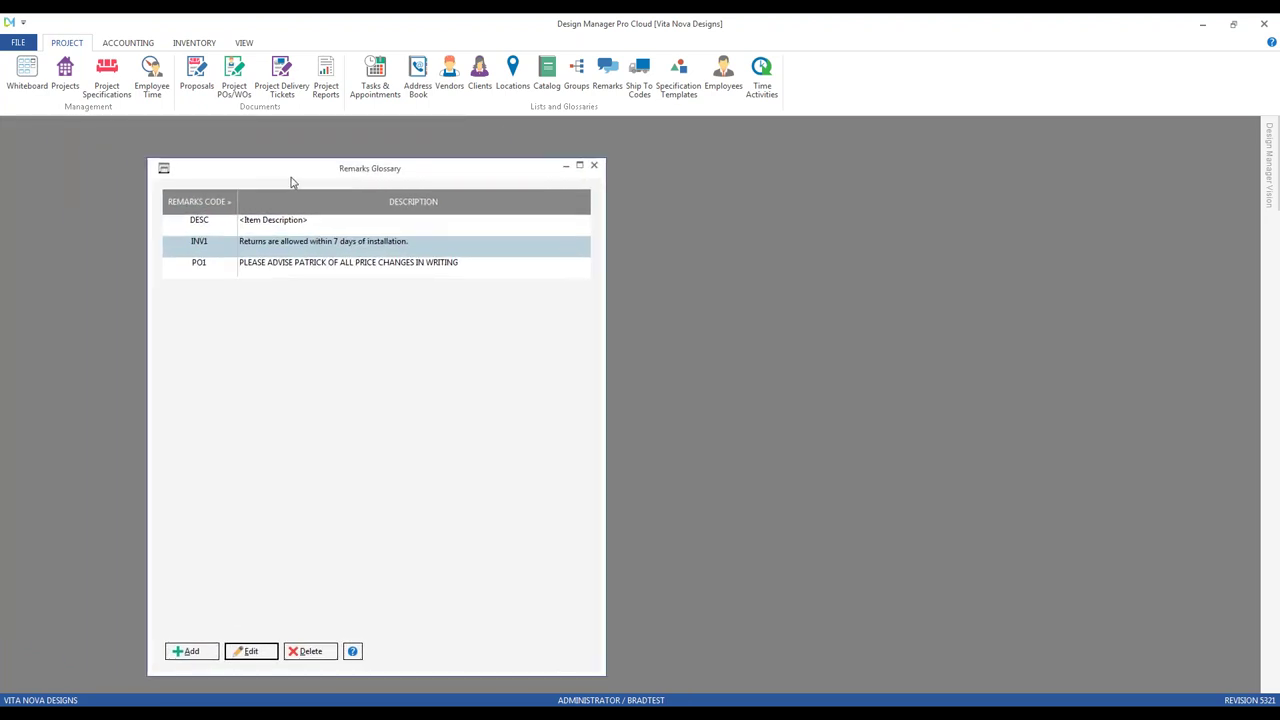
Step: Add a client invoice for Hilson Pocono Home [HIL01] tagging items 0007 and 0008 (1,755.00)
click(128, 46)
click(20, 75)
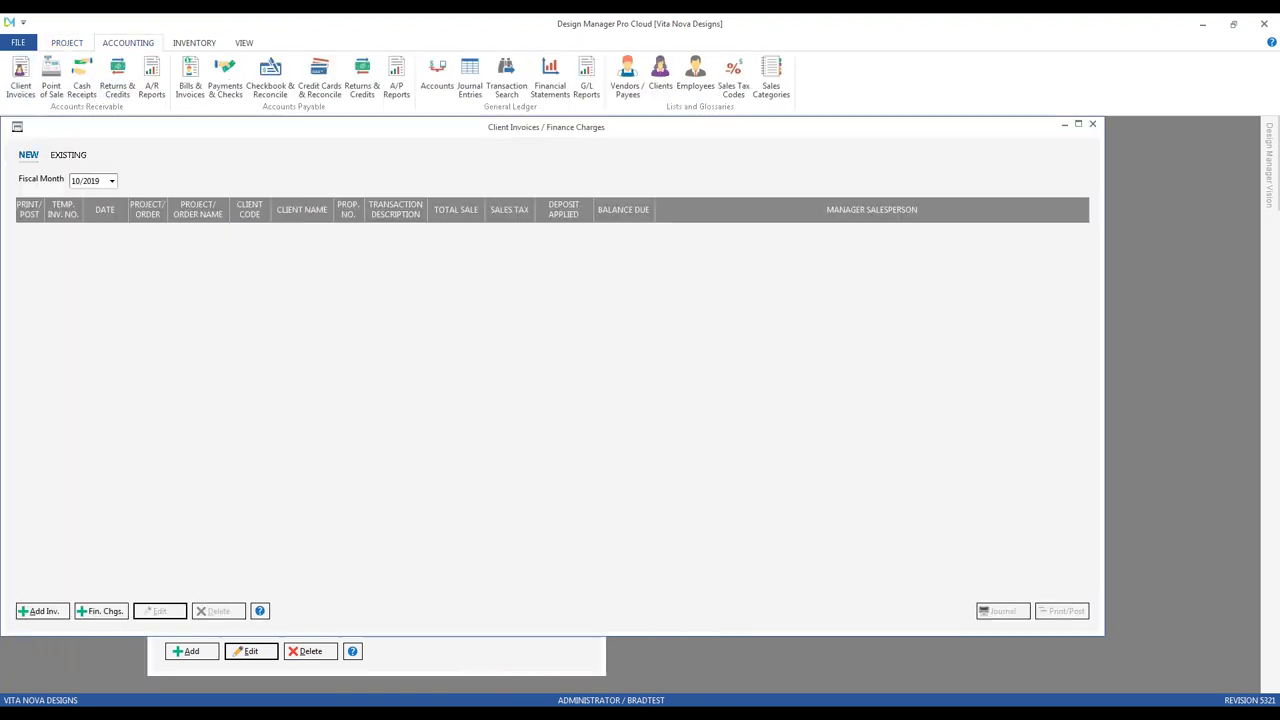
click(64, 609)
text(hu)
key(BackSpace)
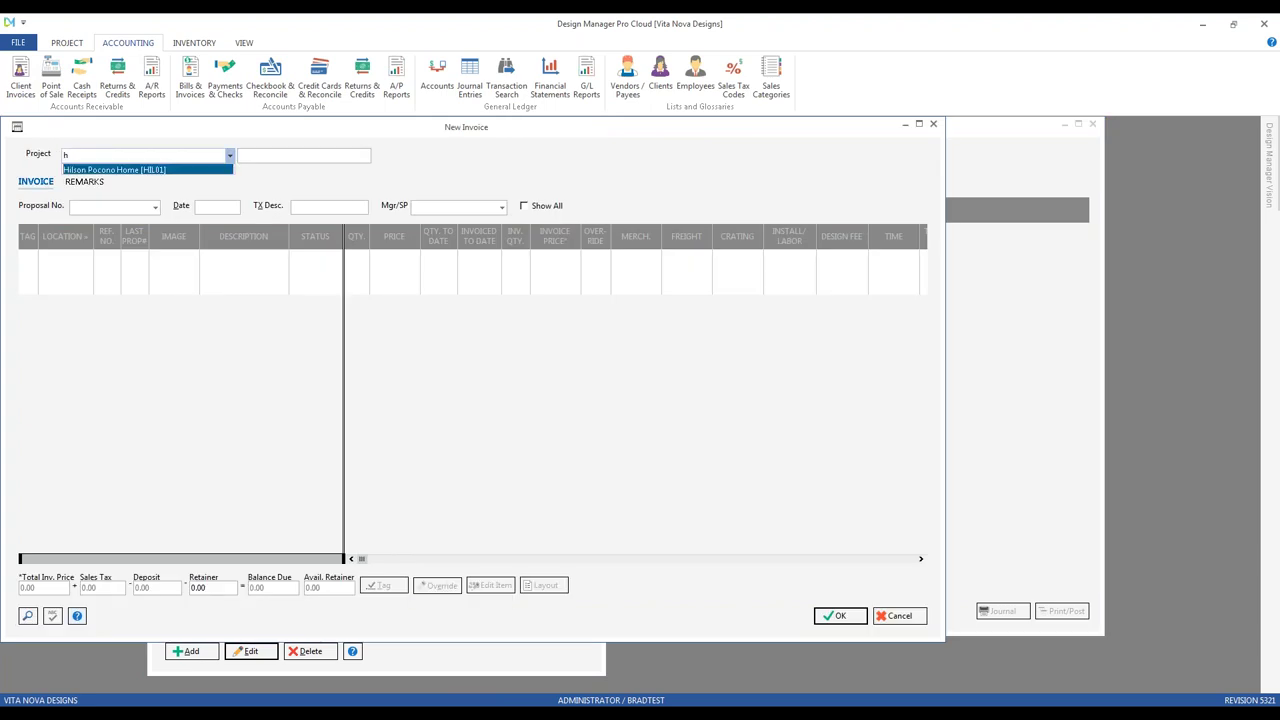
key(Return)
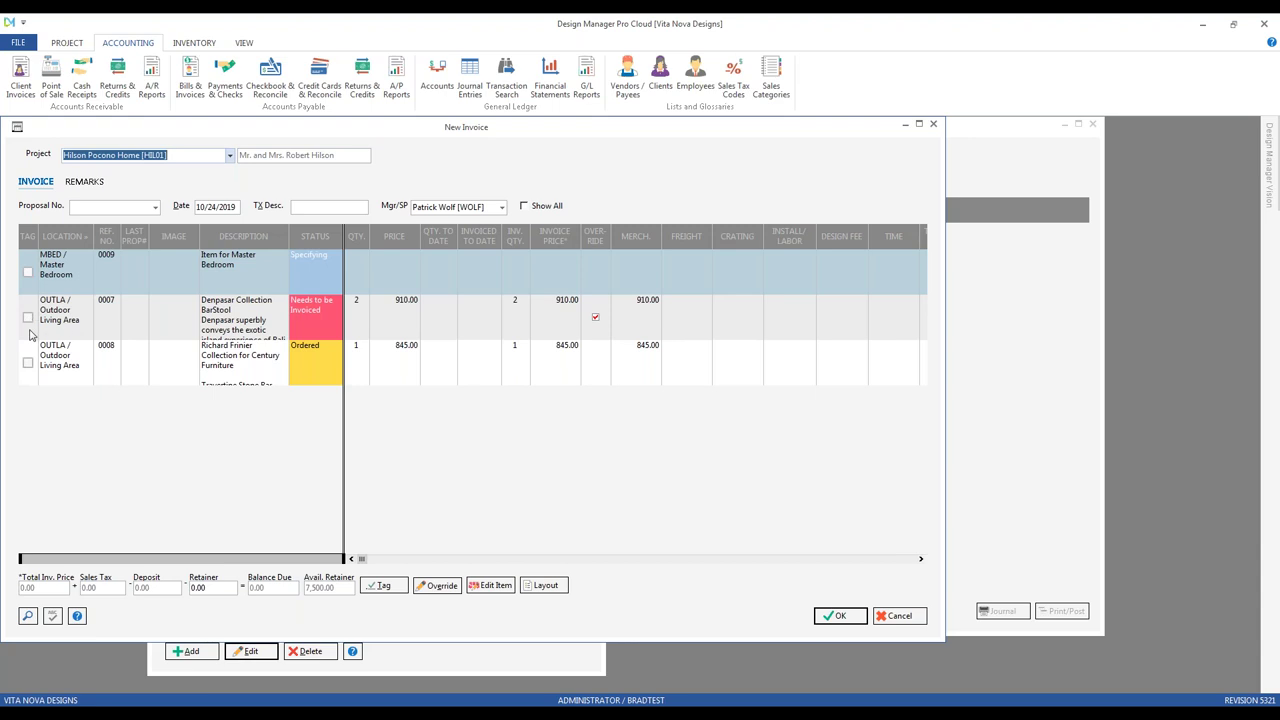
click(27, 362)
click(27, 317)
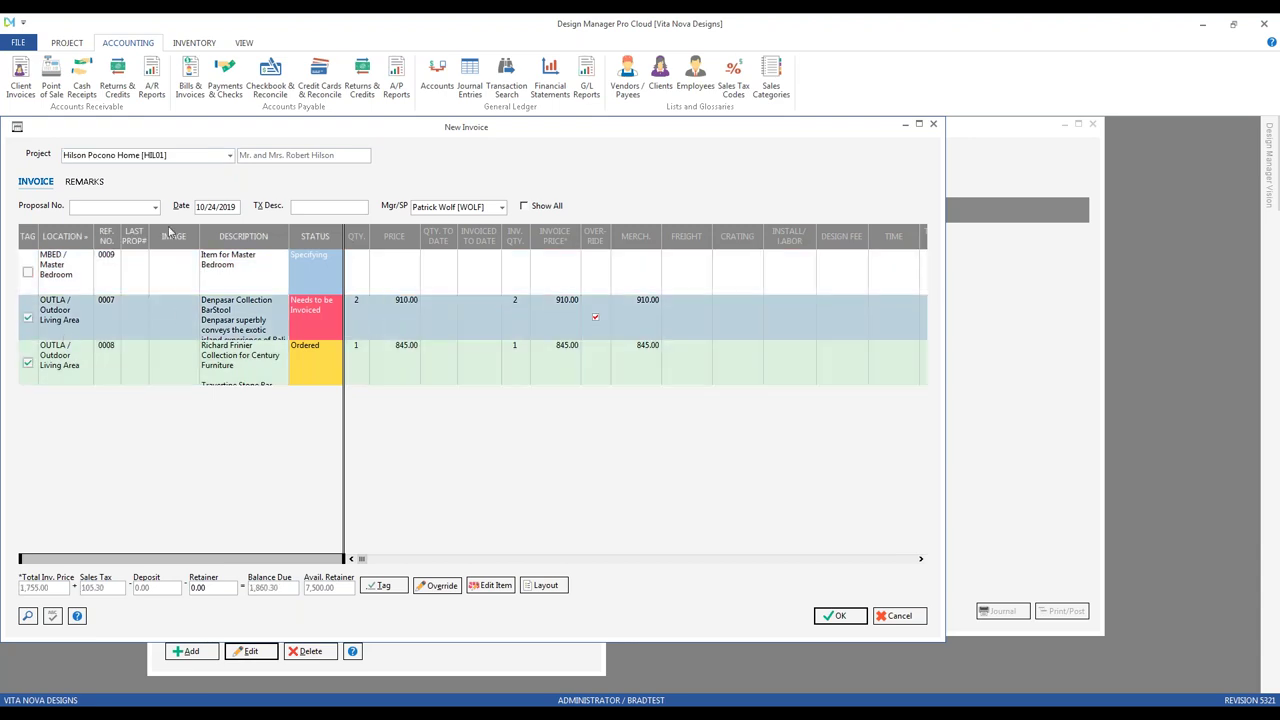
drag(71, 133, 101, 145)
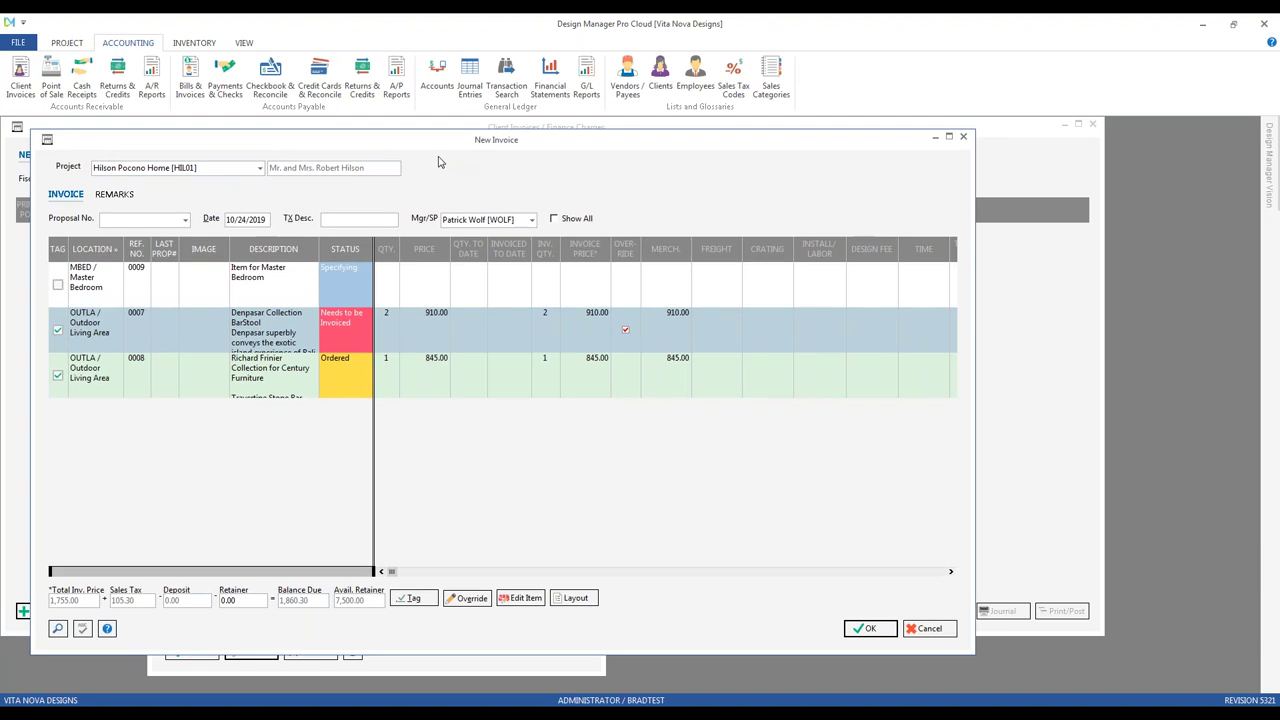
Step: Append the INV1 returns remark on a new line of the invoice remarks, then cancel the invoice
click(114, 196)
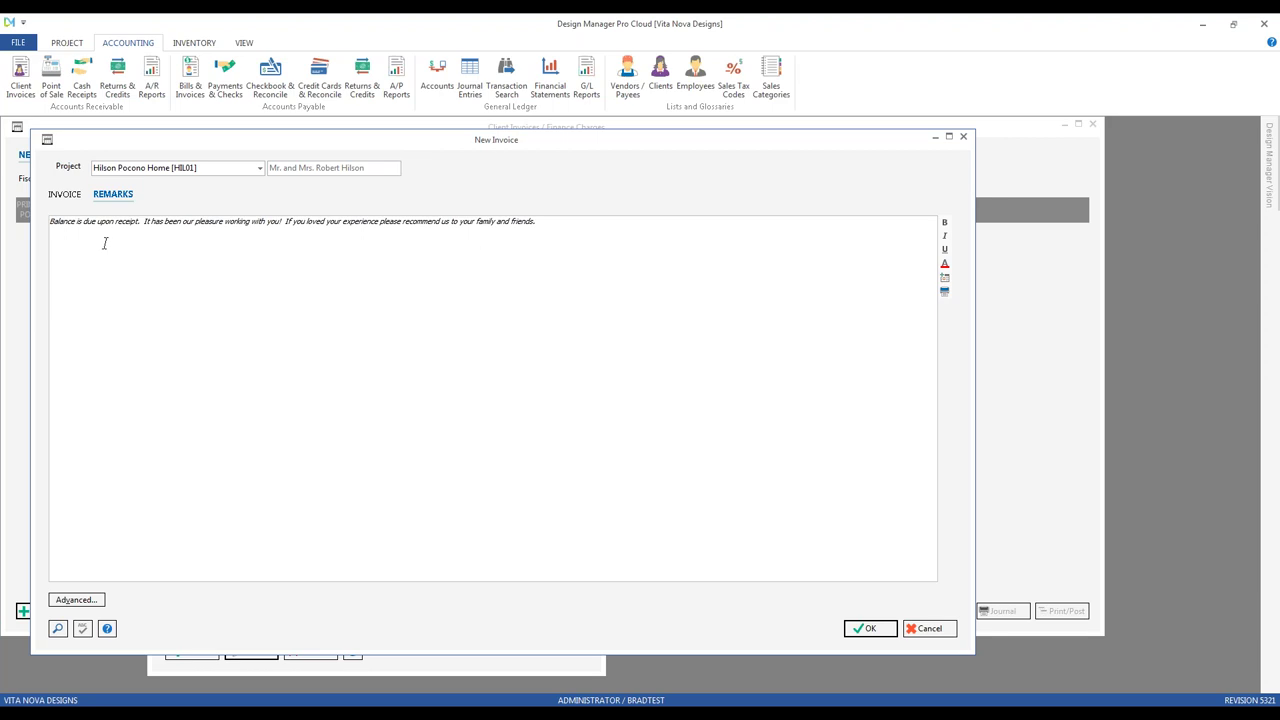
click(605, 236)
key(Return)
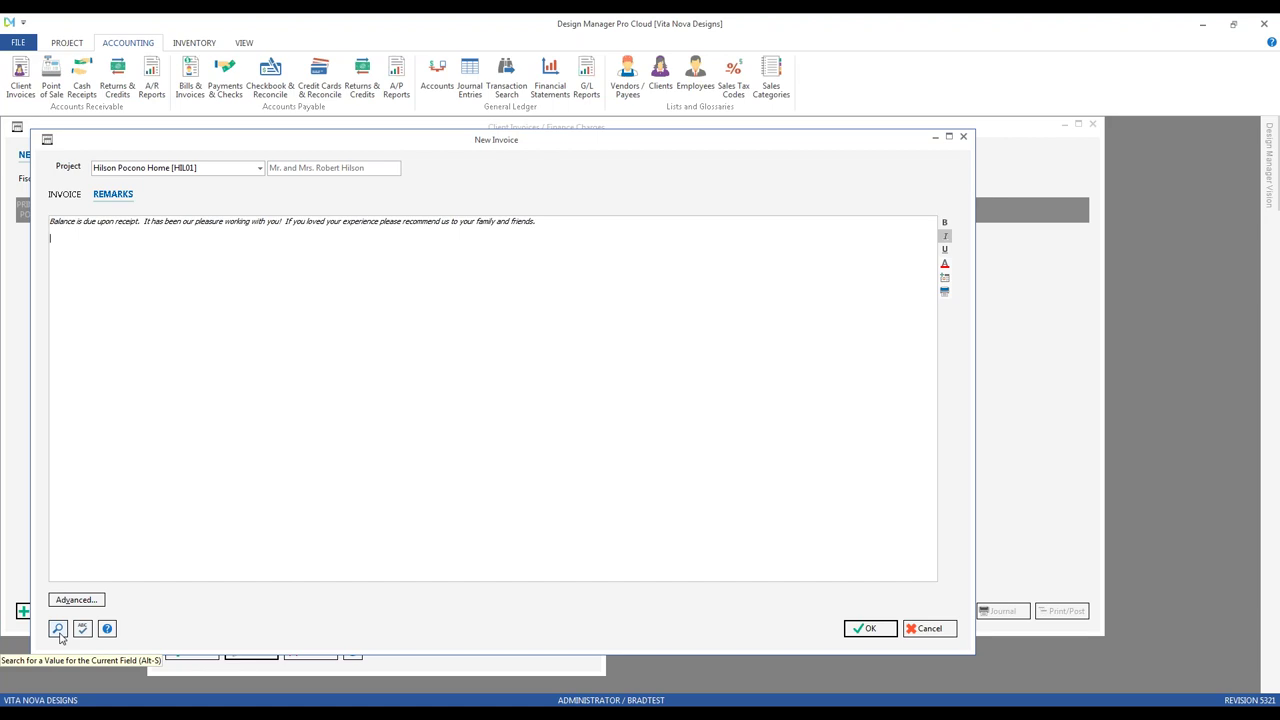
click(58, 629)
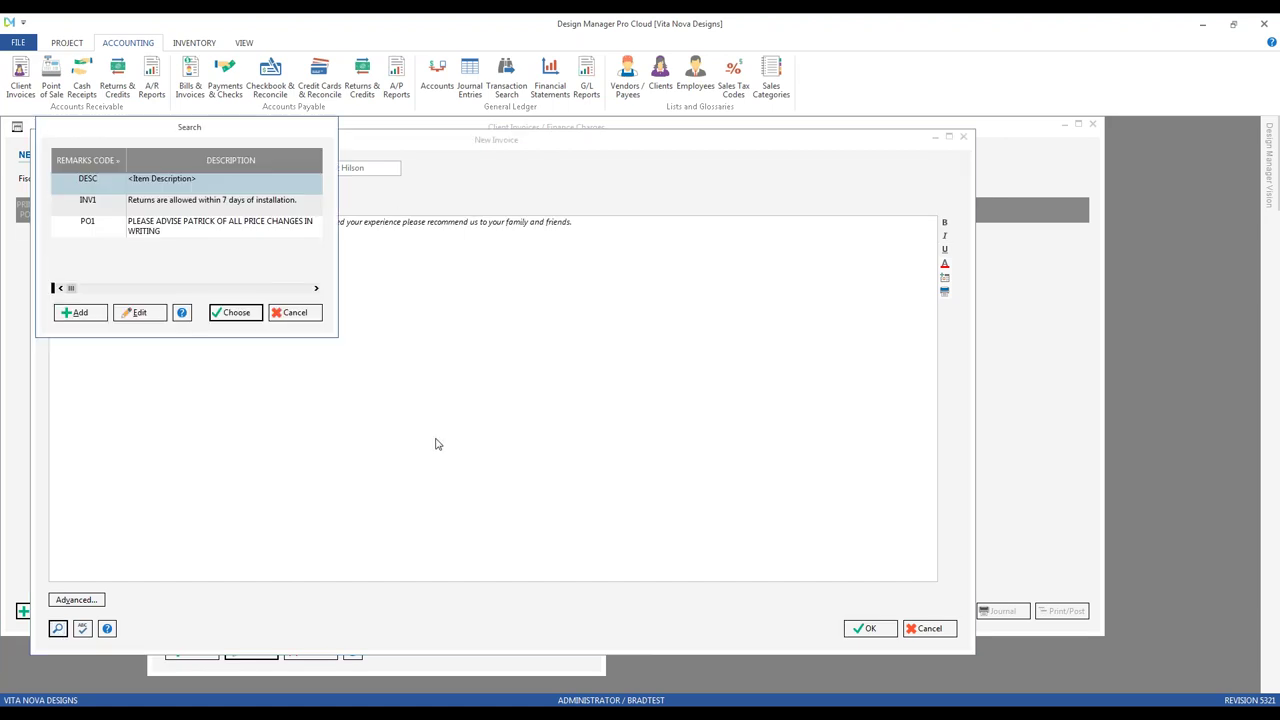
click(142, 202)
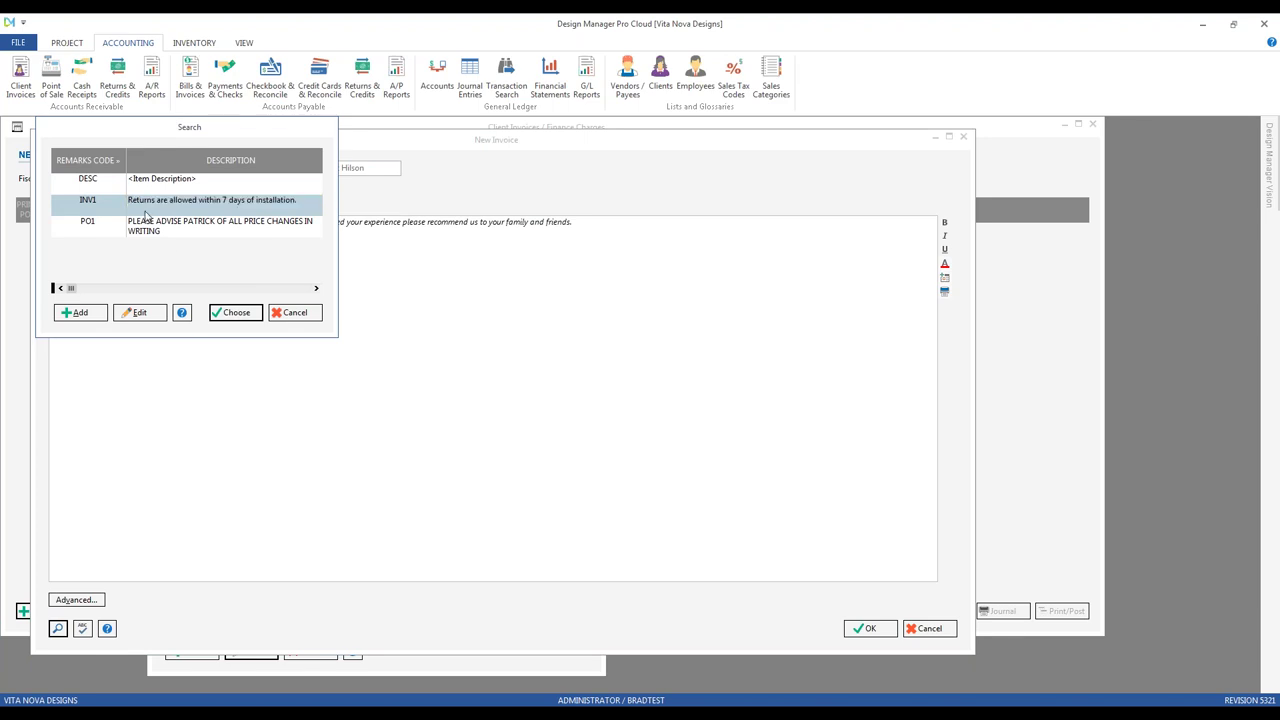
click(236, 313)
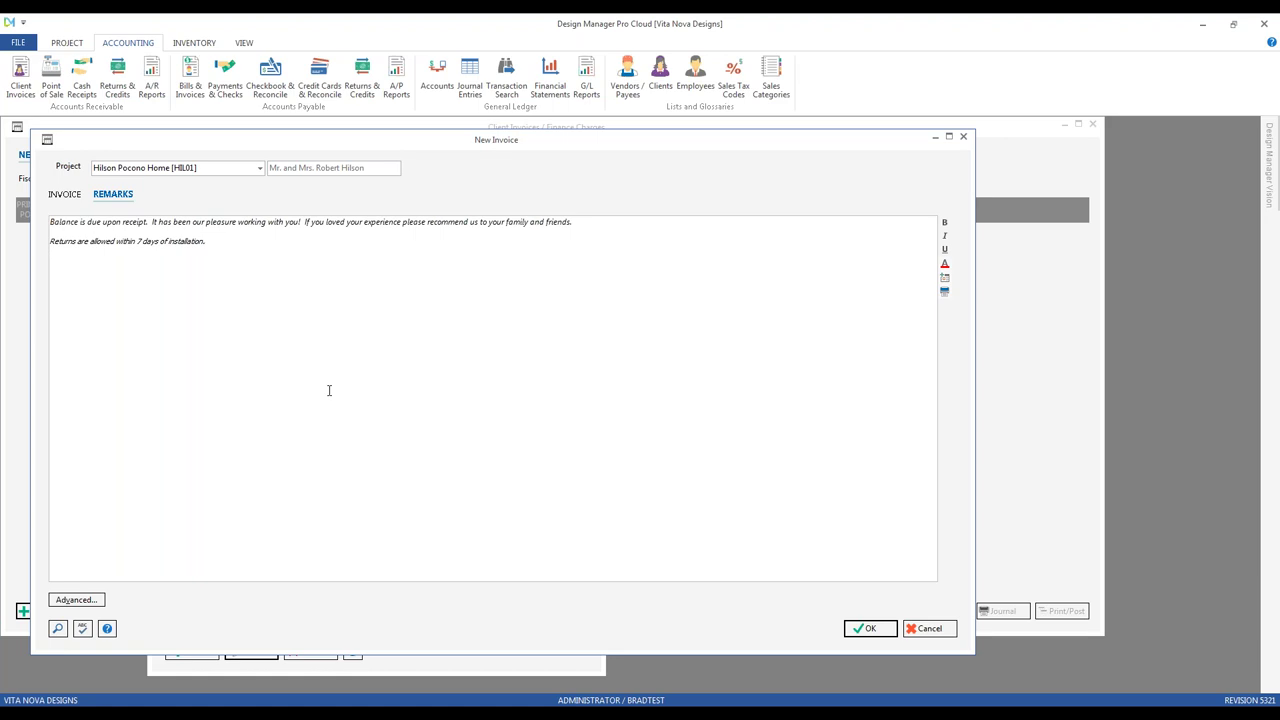
click(936, 631)
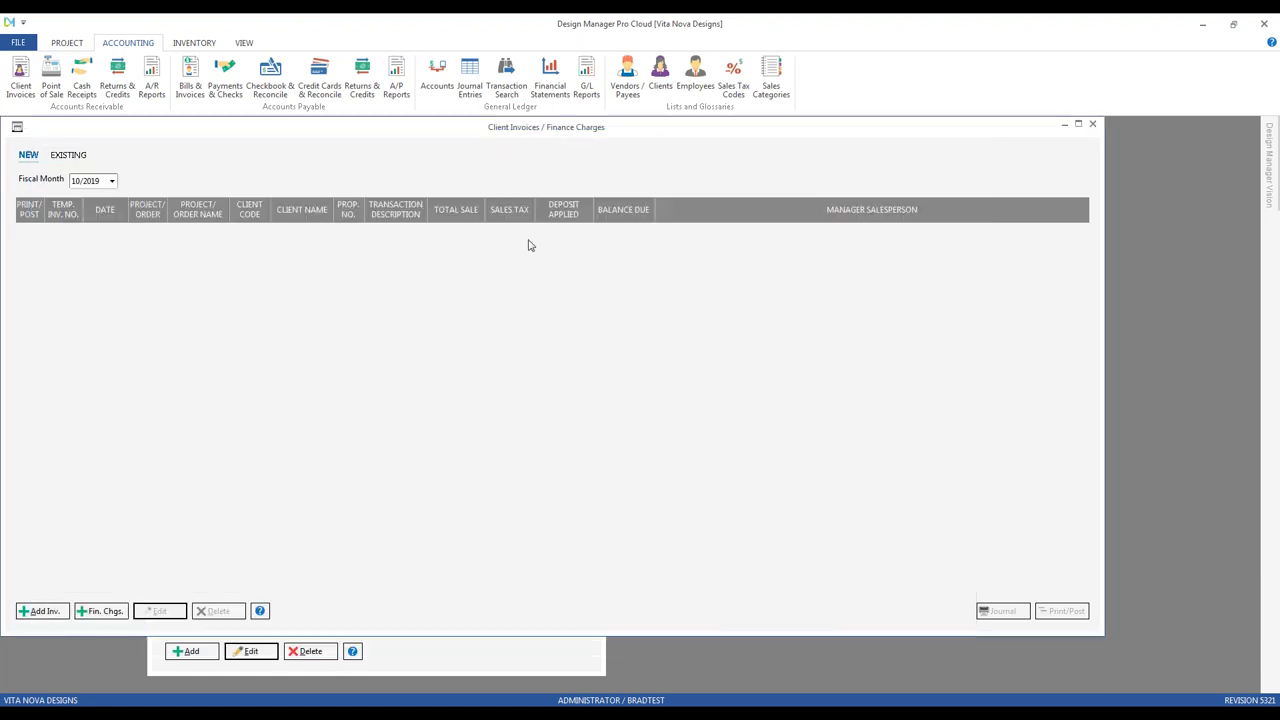
Step: Close Client Invoices, select the PO1 remark, and open Project POs/WOs for project CAR01
click(1093, 125)
click(299, 274)
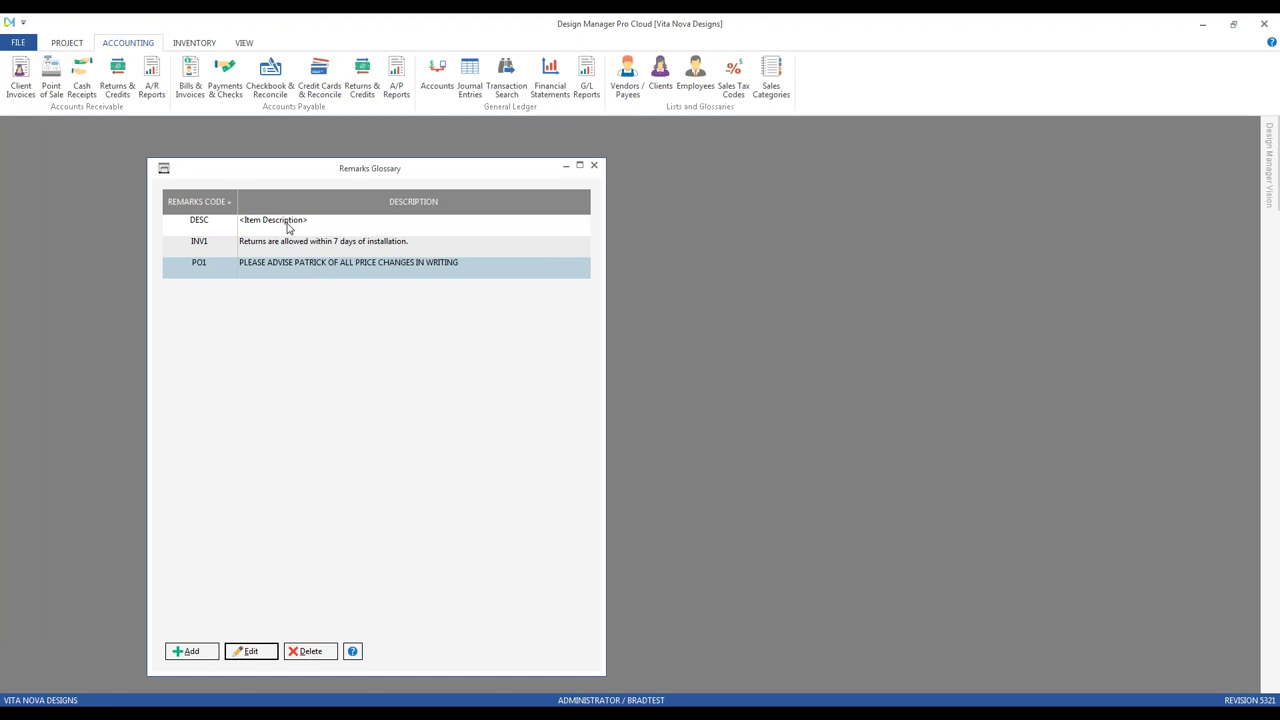
click(74, 45)
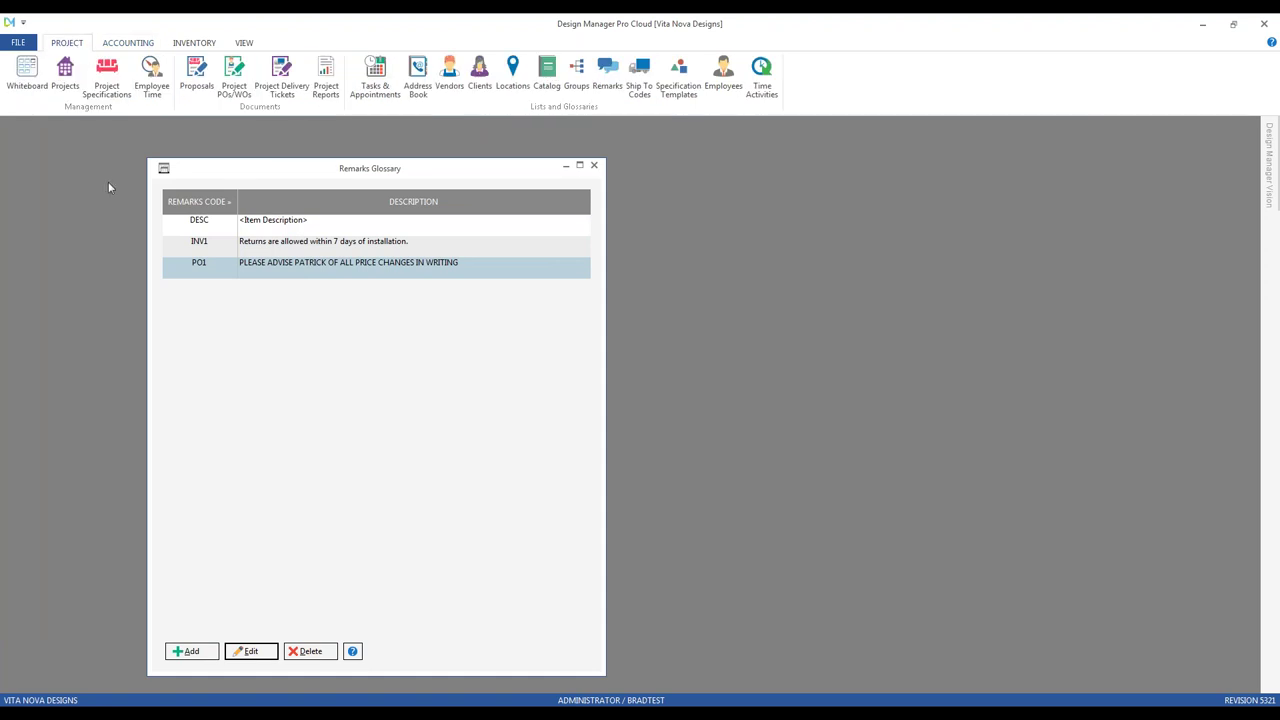
click(236, 85)
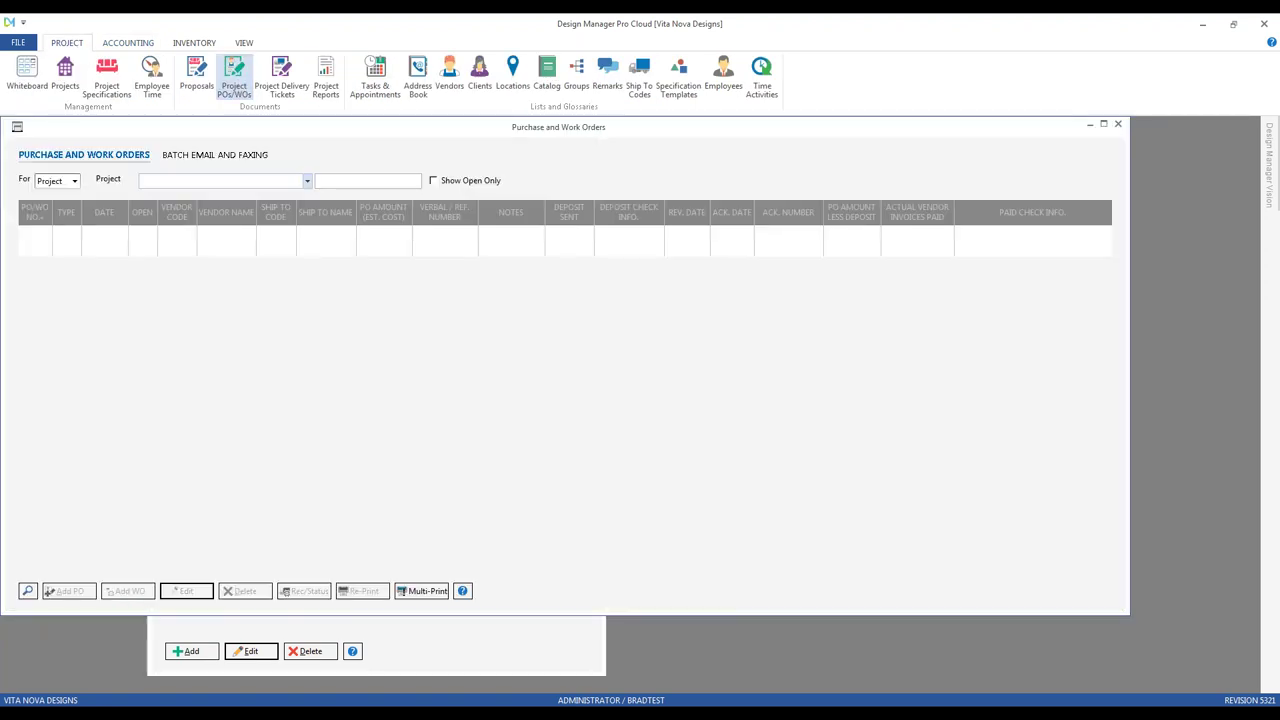
text(car)
key(Down)
key(Down)
key(Return)
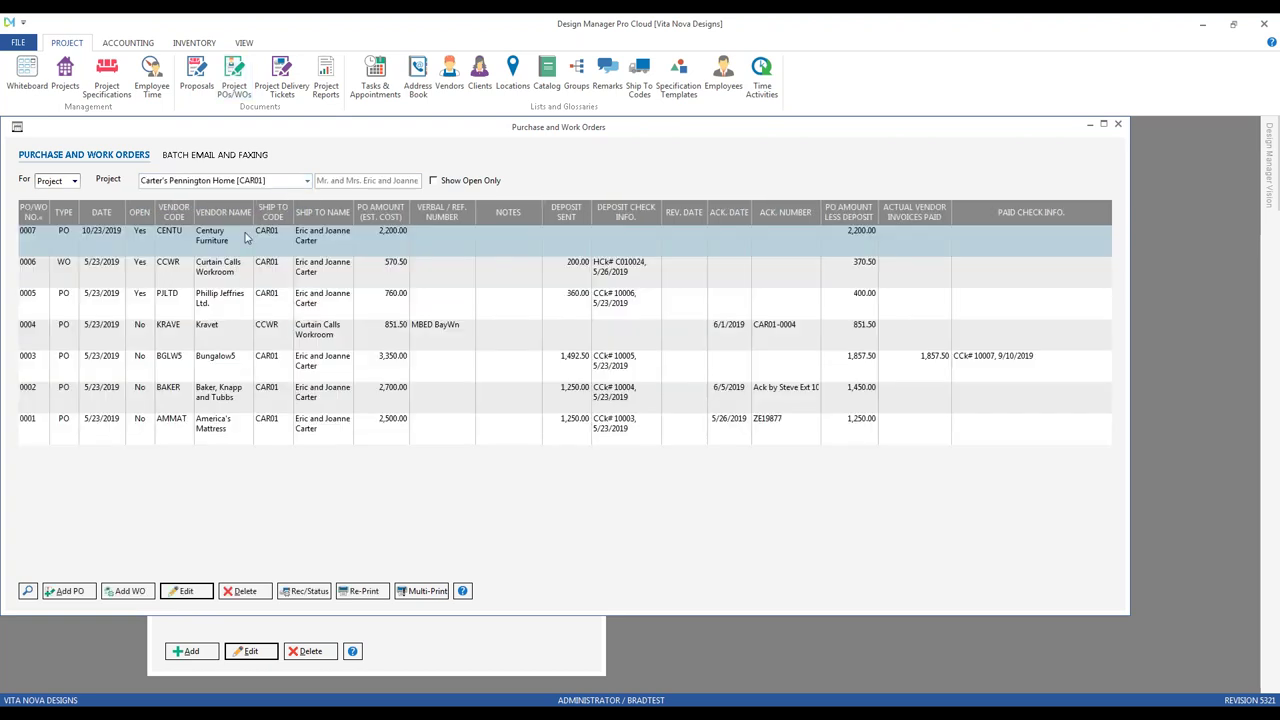
Step: Generate PO CAR01-0008 to Bungalow5 from tagged components 0023/001, 0023/002, 0024/001 and 0024/002
click(64, 593)
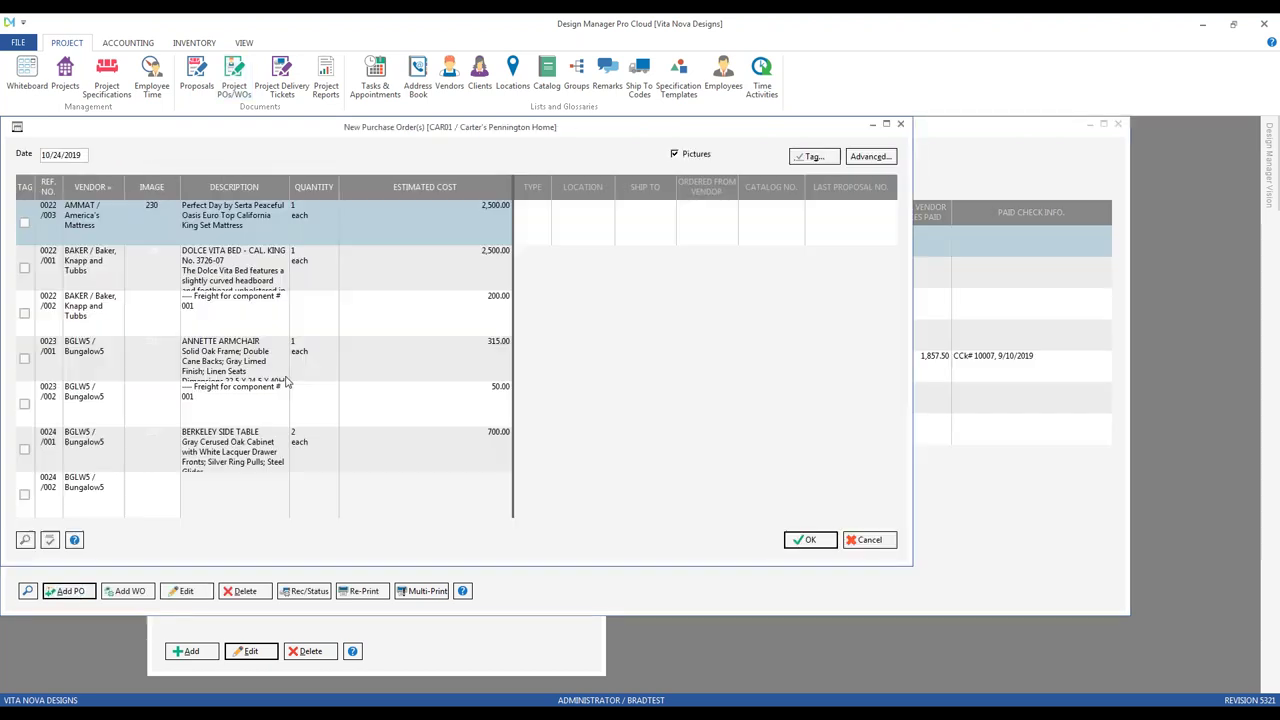
click(24, 358)
click(24, 403)
click(24, 448)
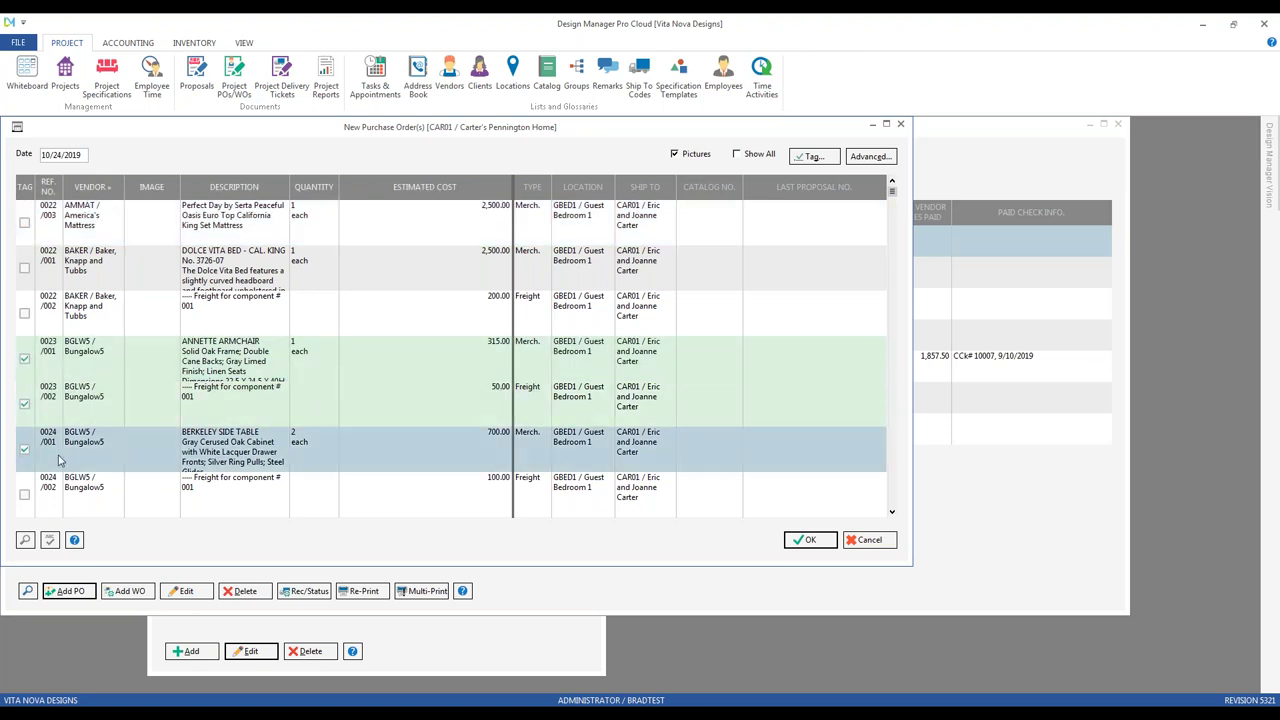
click(24, 494)
click(808, 540)
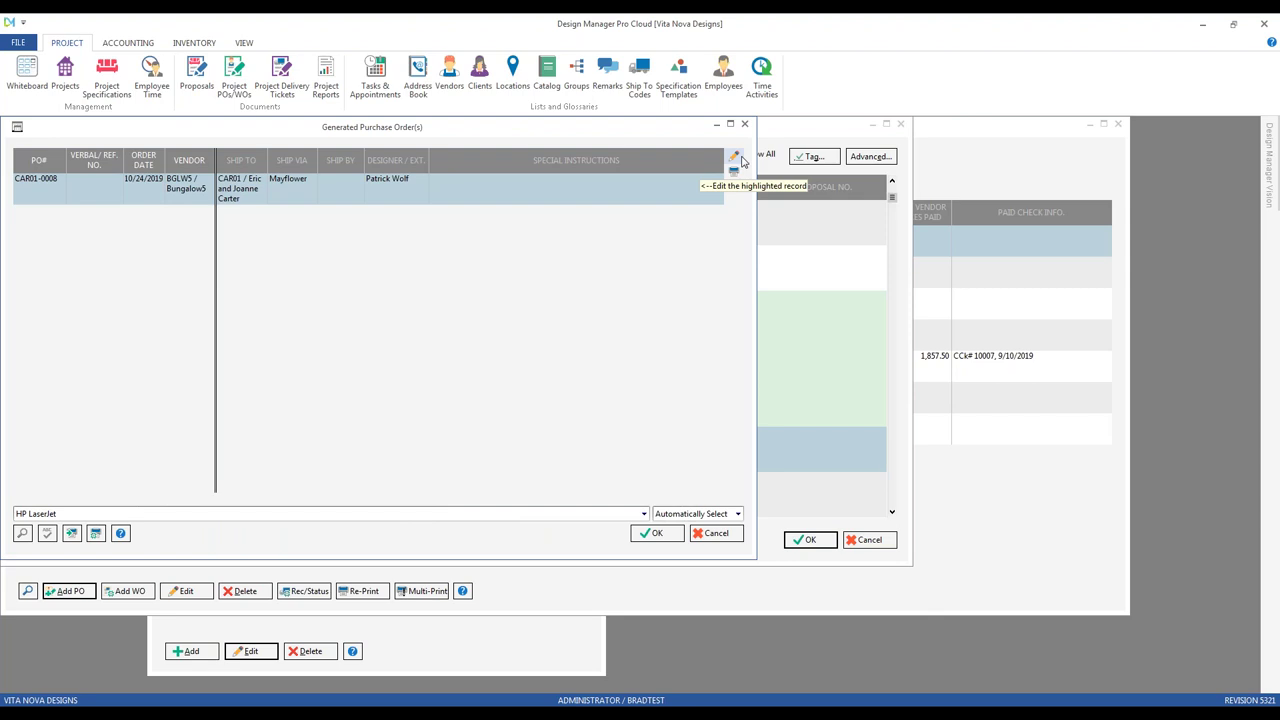
Step: In PO CAR01-0008, override the special instructions with the PO1 remark
click(735, 158)
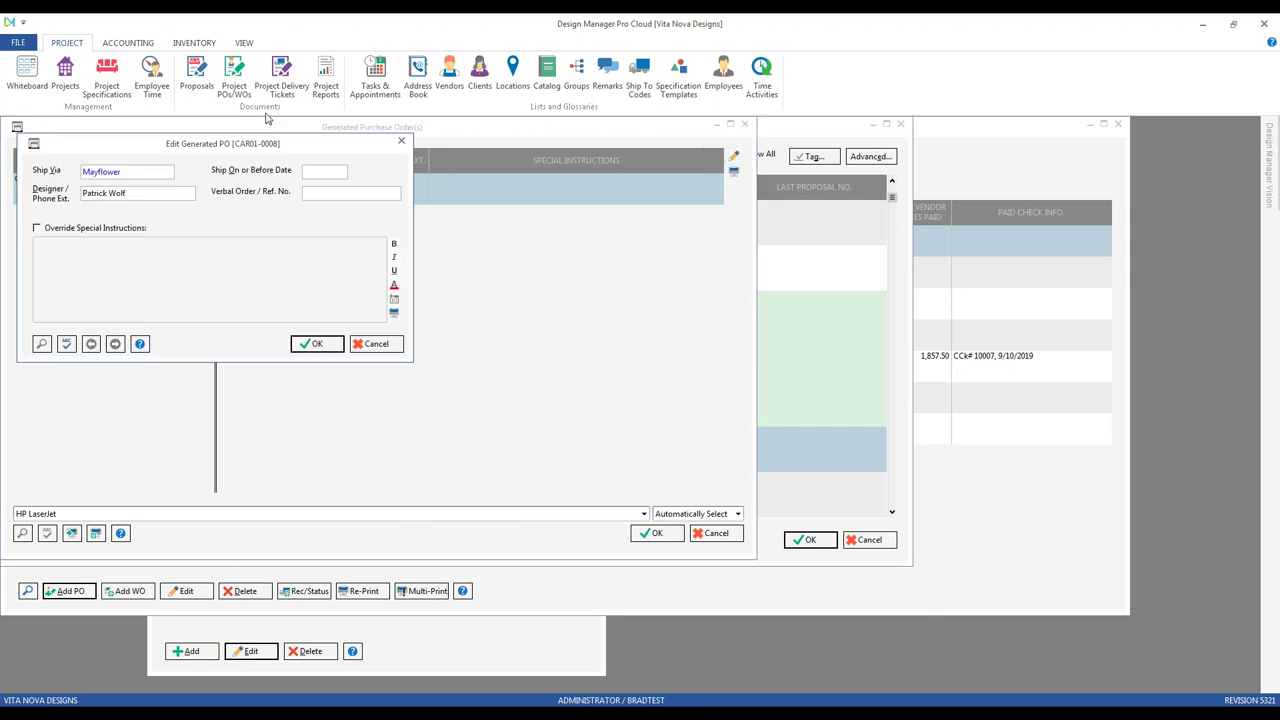
drag(216, 140, 335, 242)
click(248, 319)
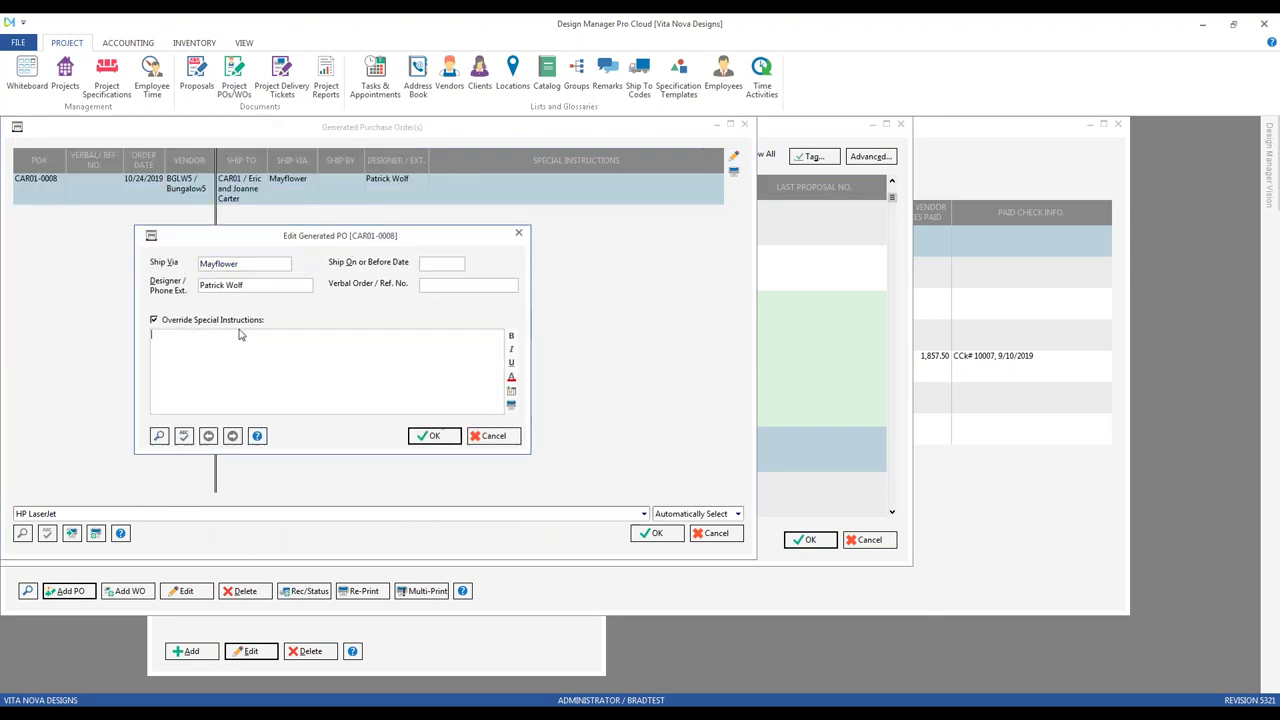
click(159, 436)
click(210, 226)
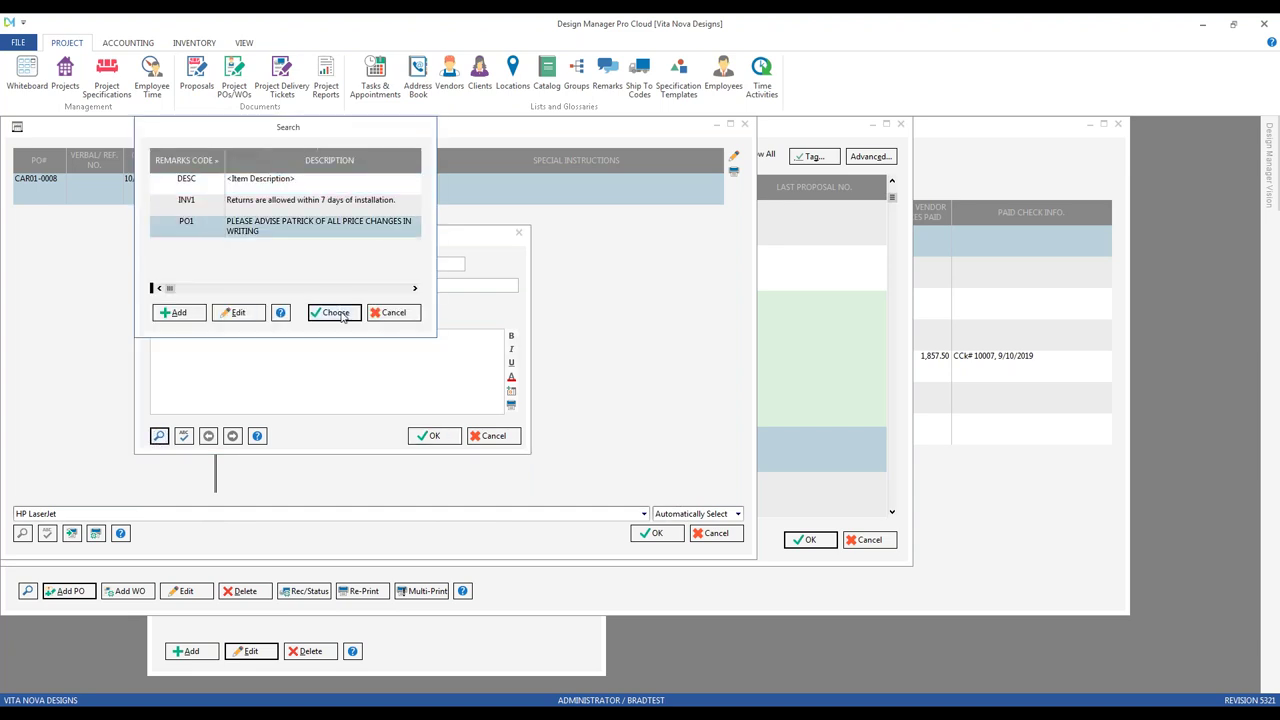
click(335, 312)
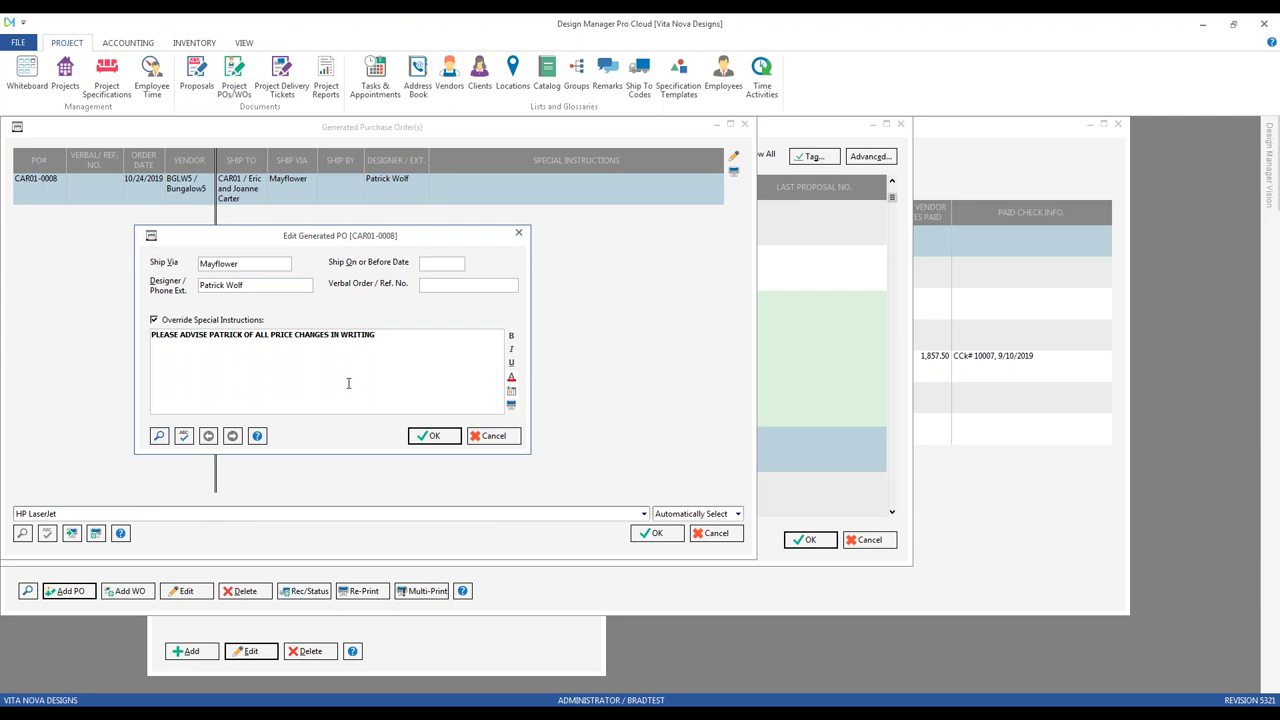
Step: Cancel the PO edits and close the generated PO, new PO and POs/WOs windows
click(497, 439)
click(716, 533)
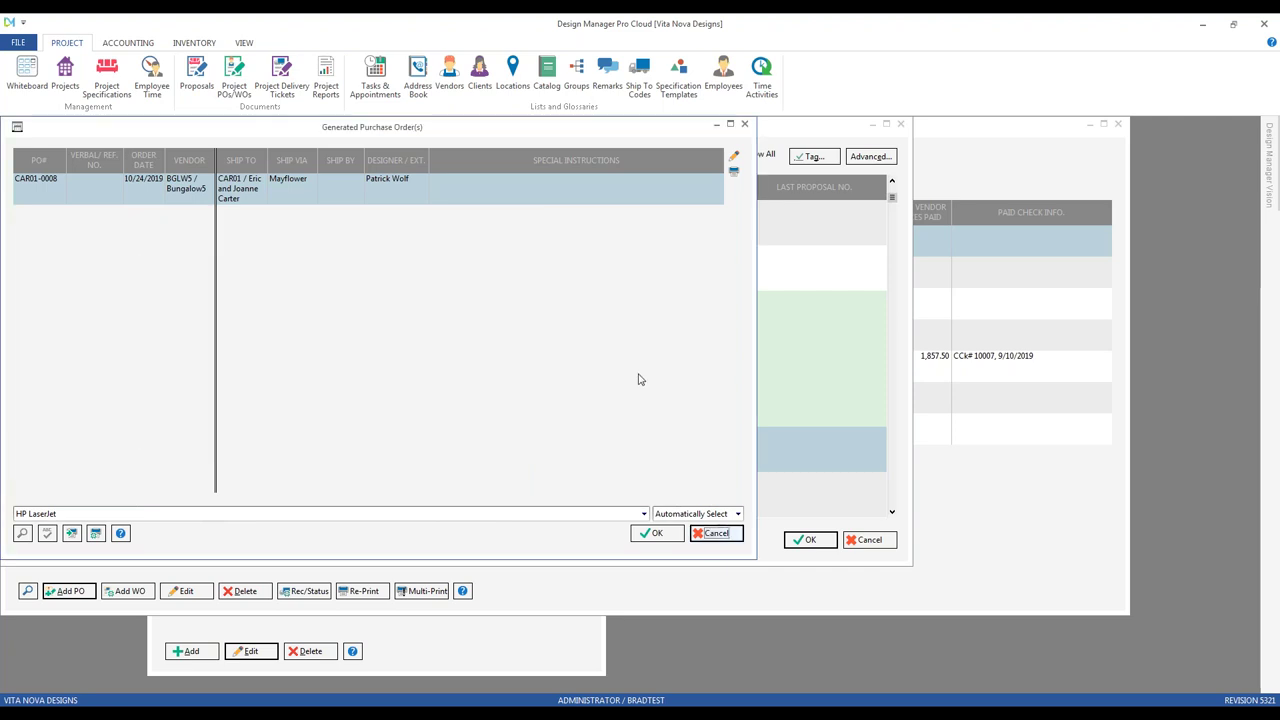
click(884, 546)
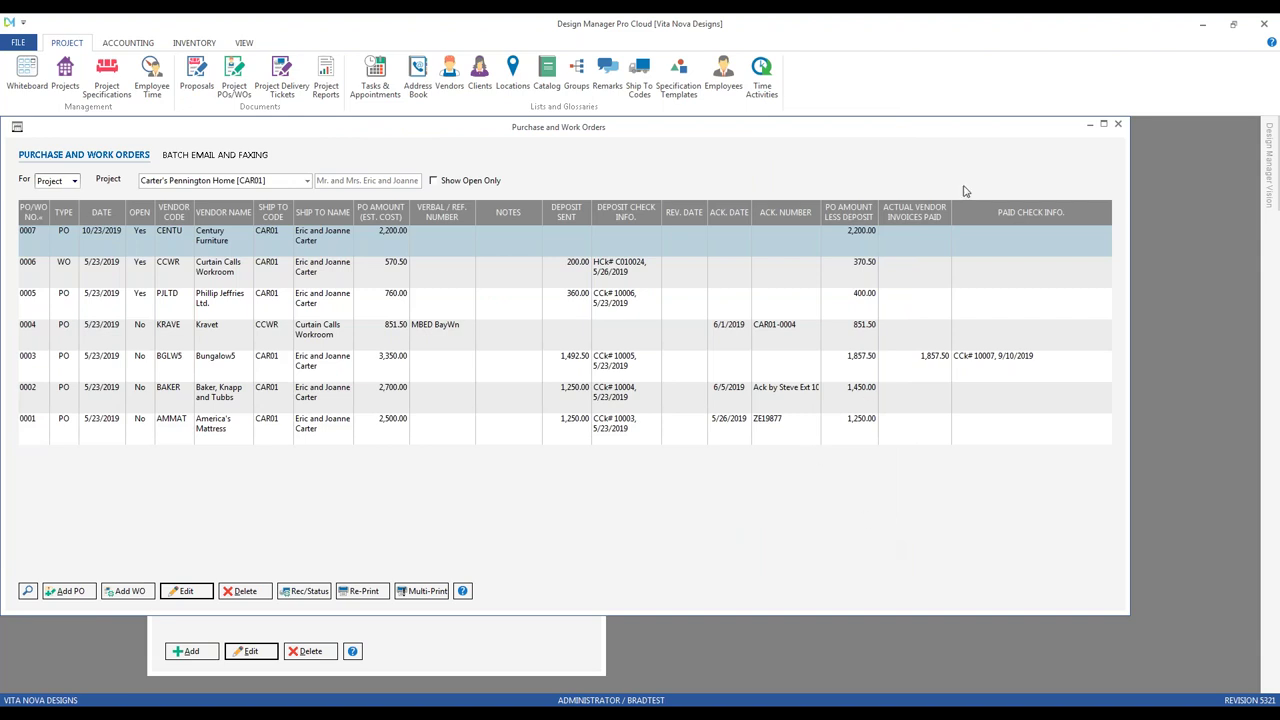
click(1117, 124)
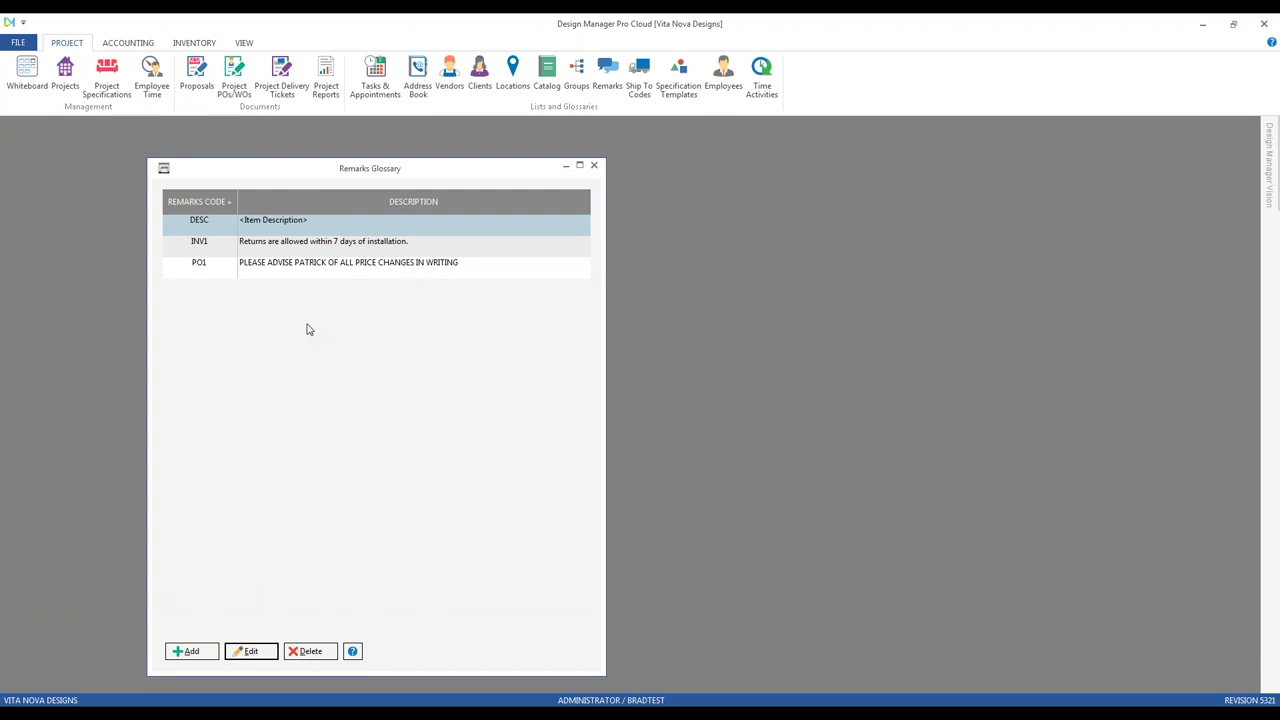
Step: Open HIL01's Project Specifications, dismiss the item 0001 dialog, and edit item 0009 Master Bedroom
click(99, 78)
text(hil)
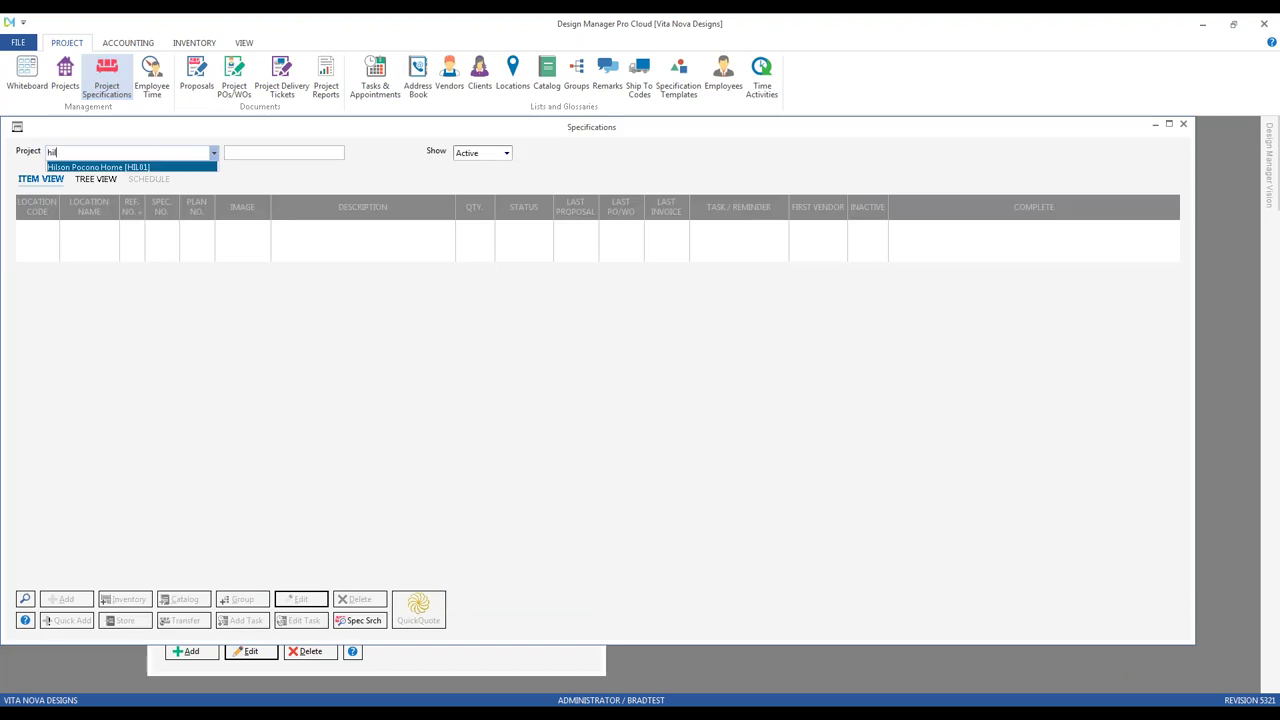
key(Return)
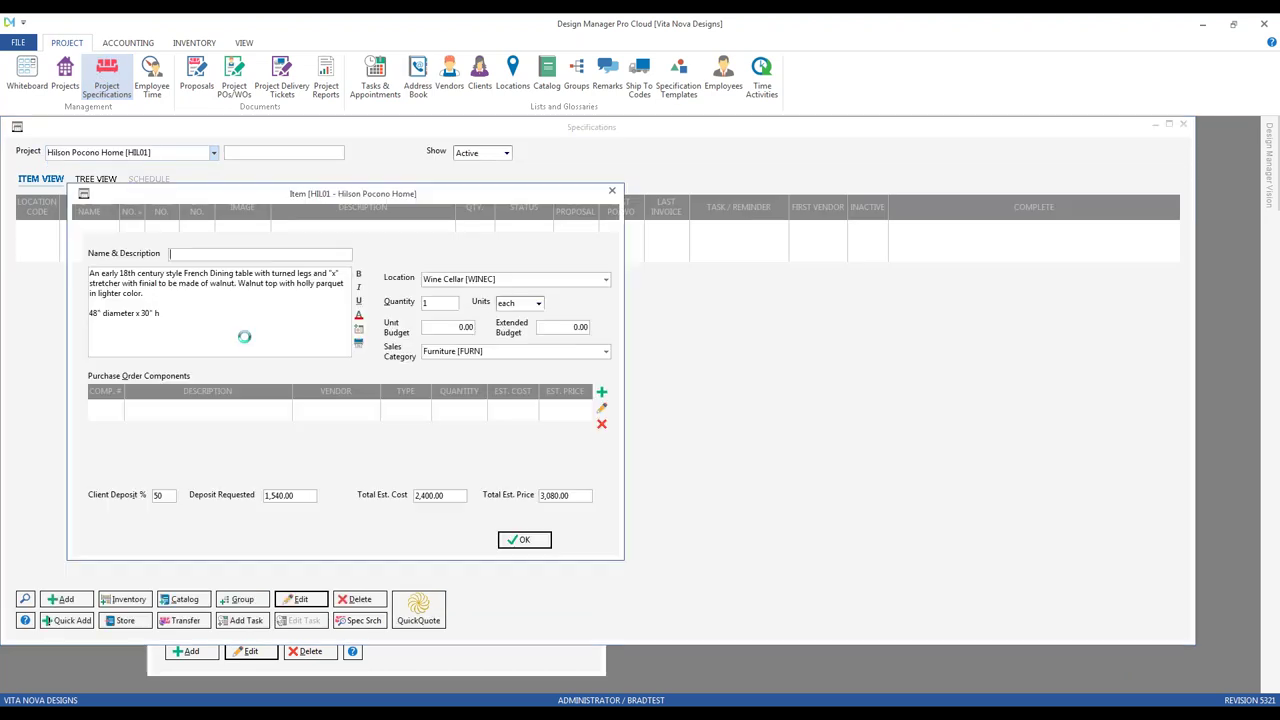
click(584, 541)
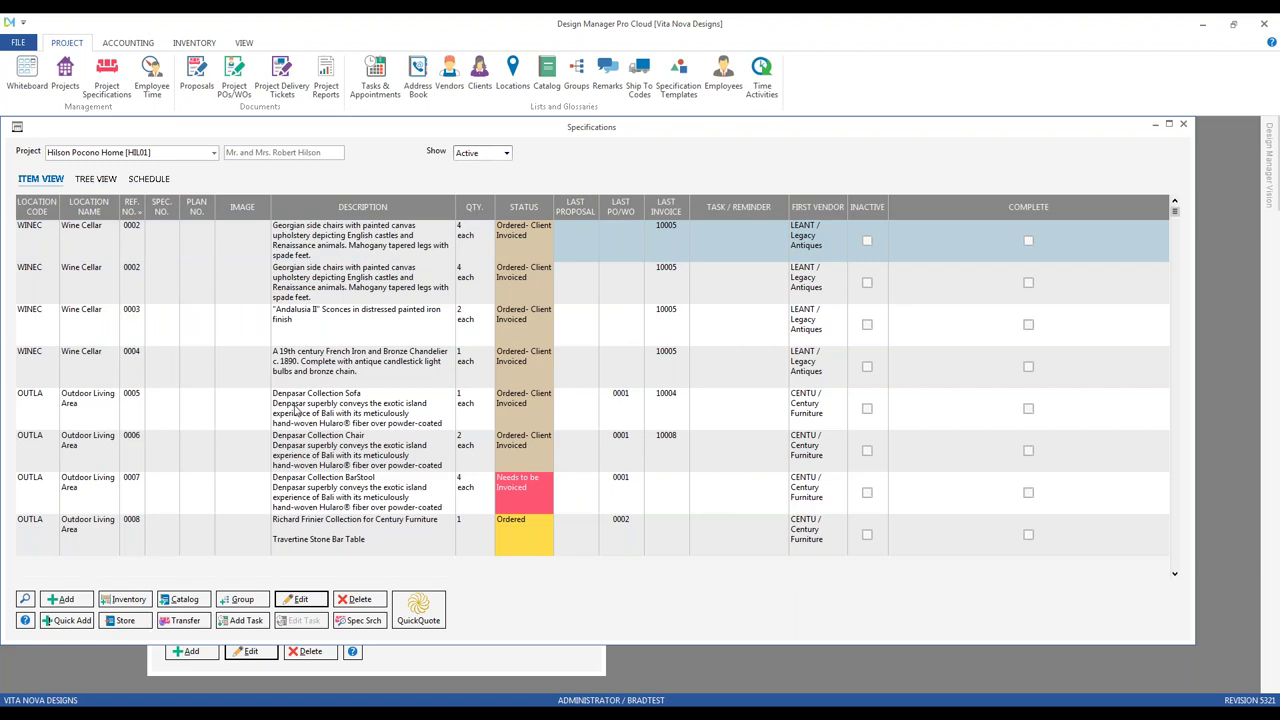
click(286, 550)
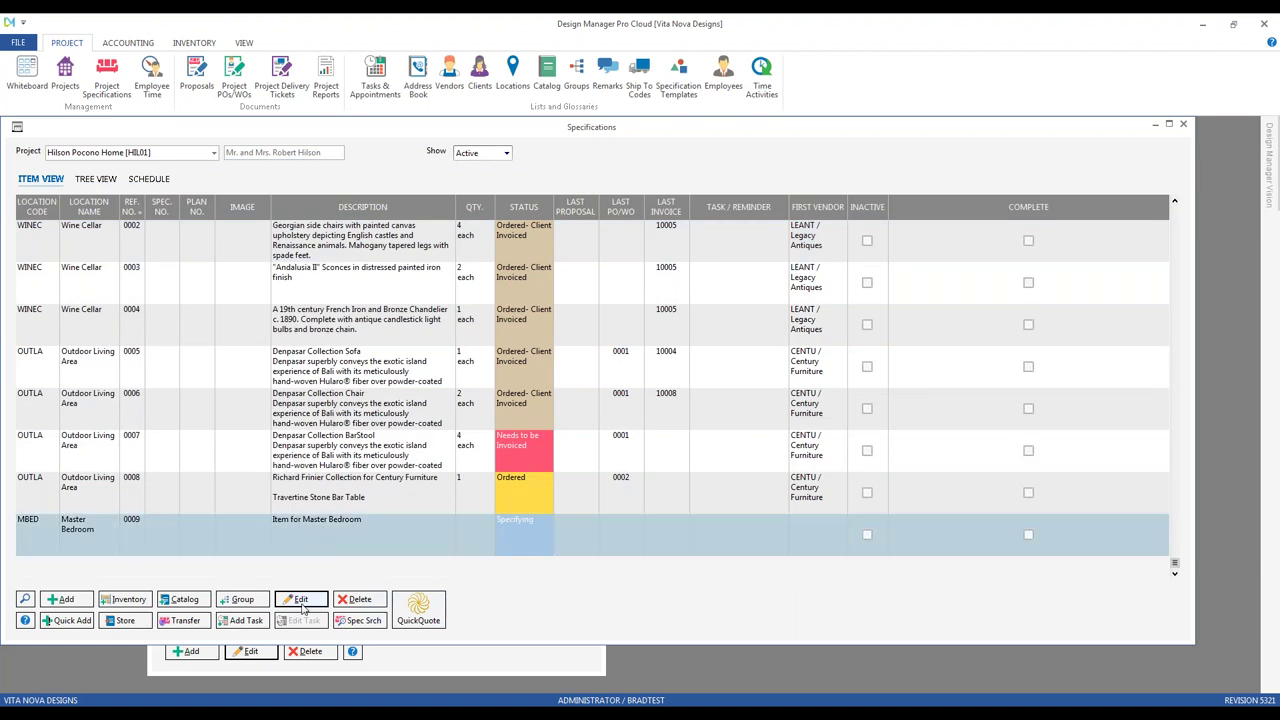
click(300, 600)
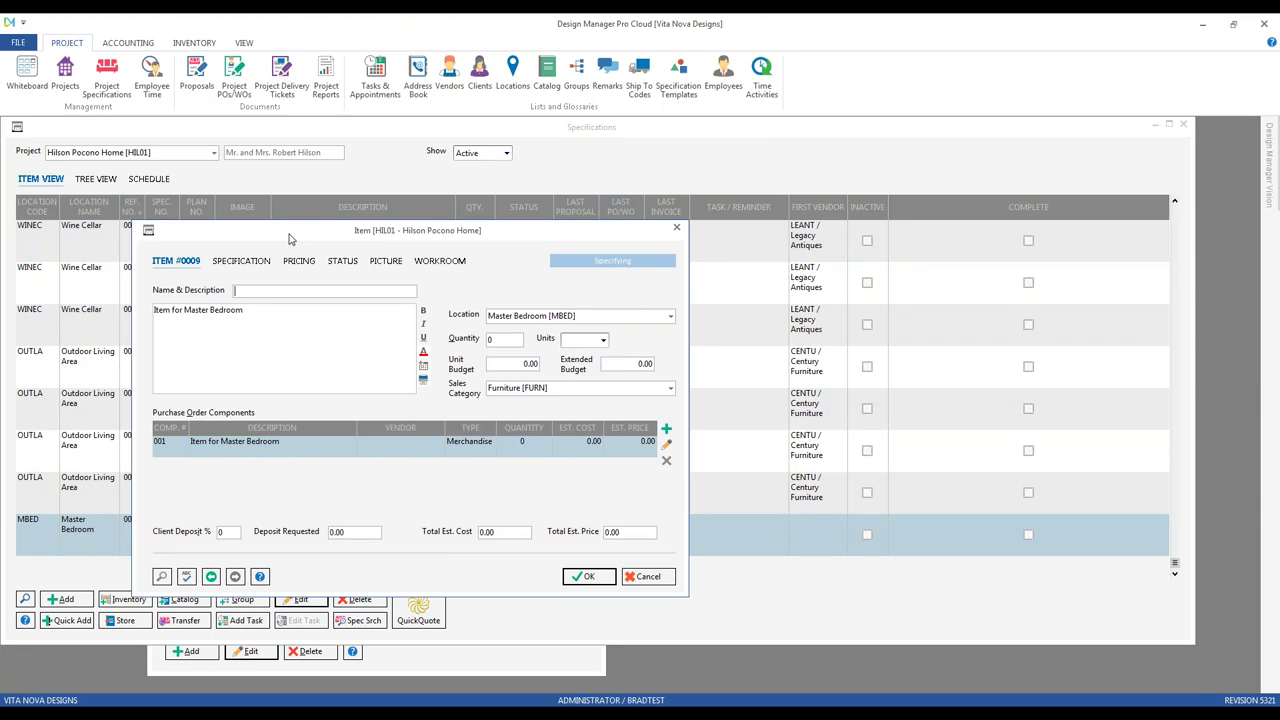
Step: Insert the DESC remark template after item 0009's description text
click(278, 318)
click(163, 577)
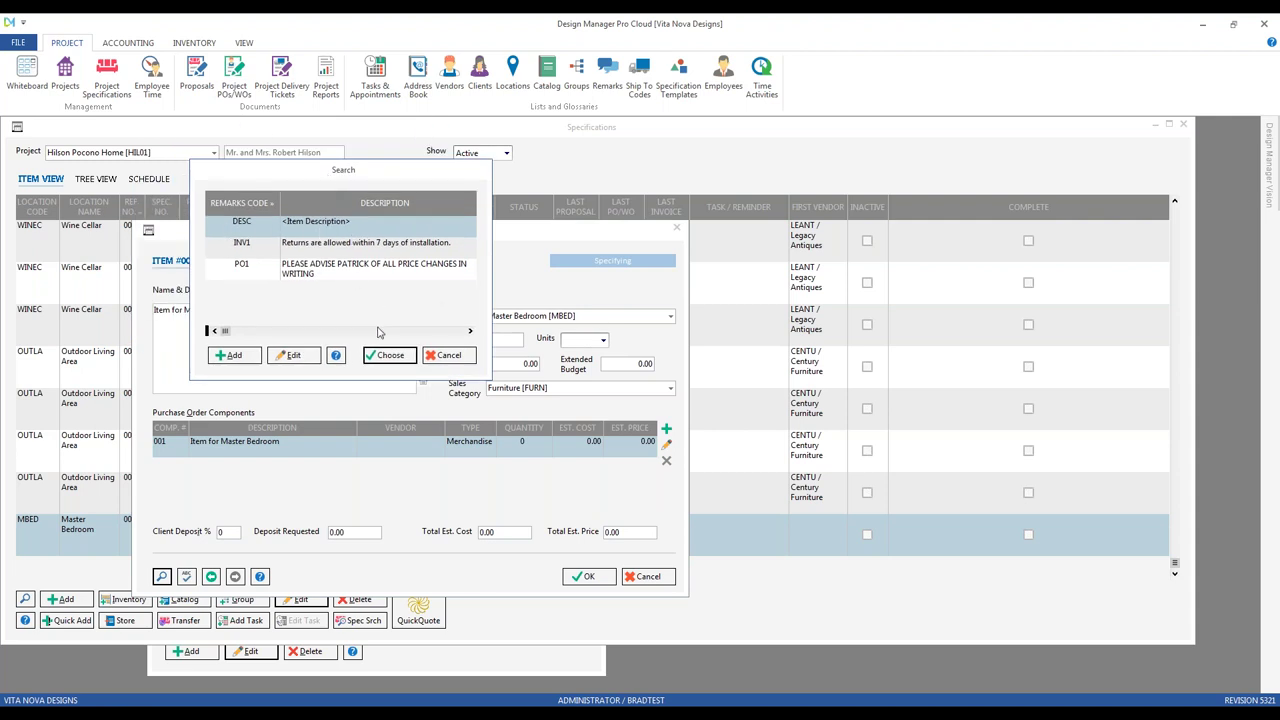
click(389, 355)
click(233, 337)
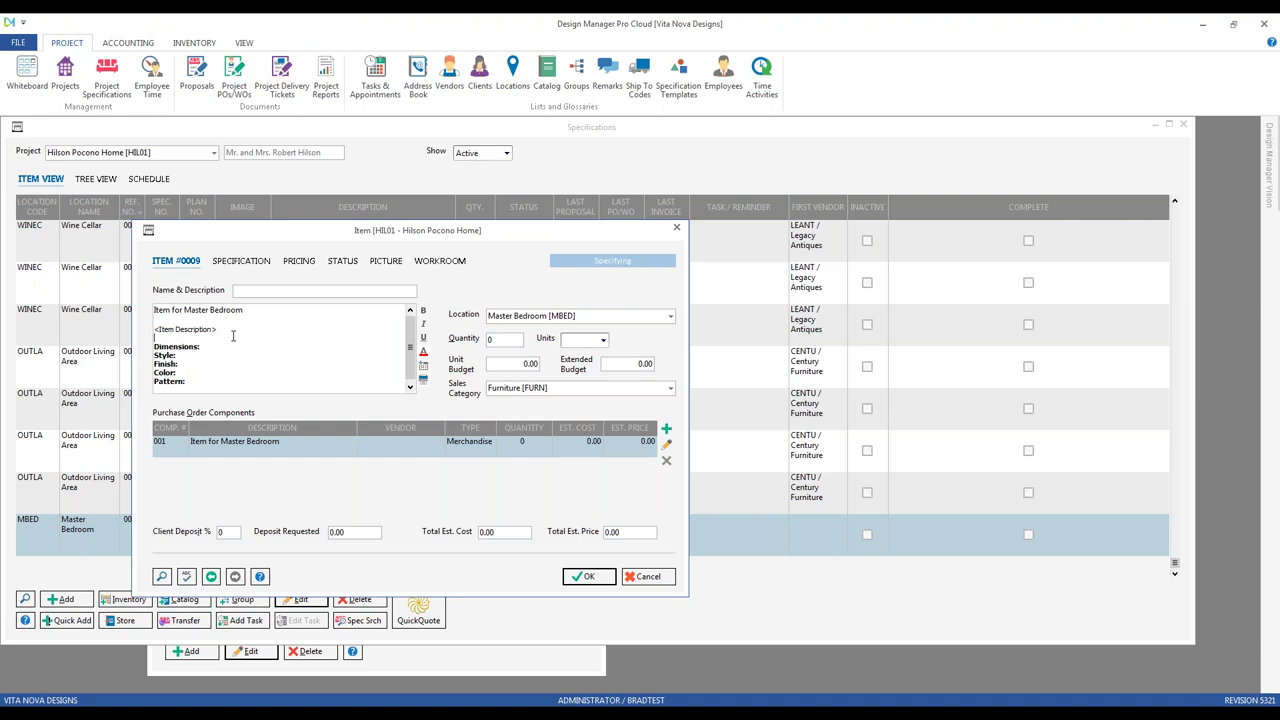
Step: Delete the <Item Description> placeholder and blank line, then close the item unsaved and the Specifications list
key(Up)
key(shift+Down)
key(Delete)
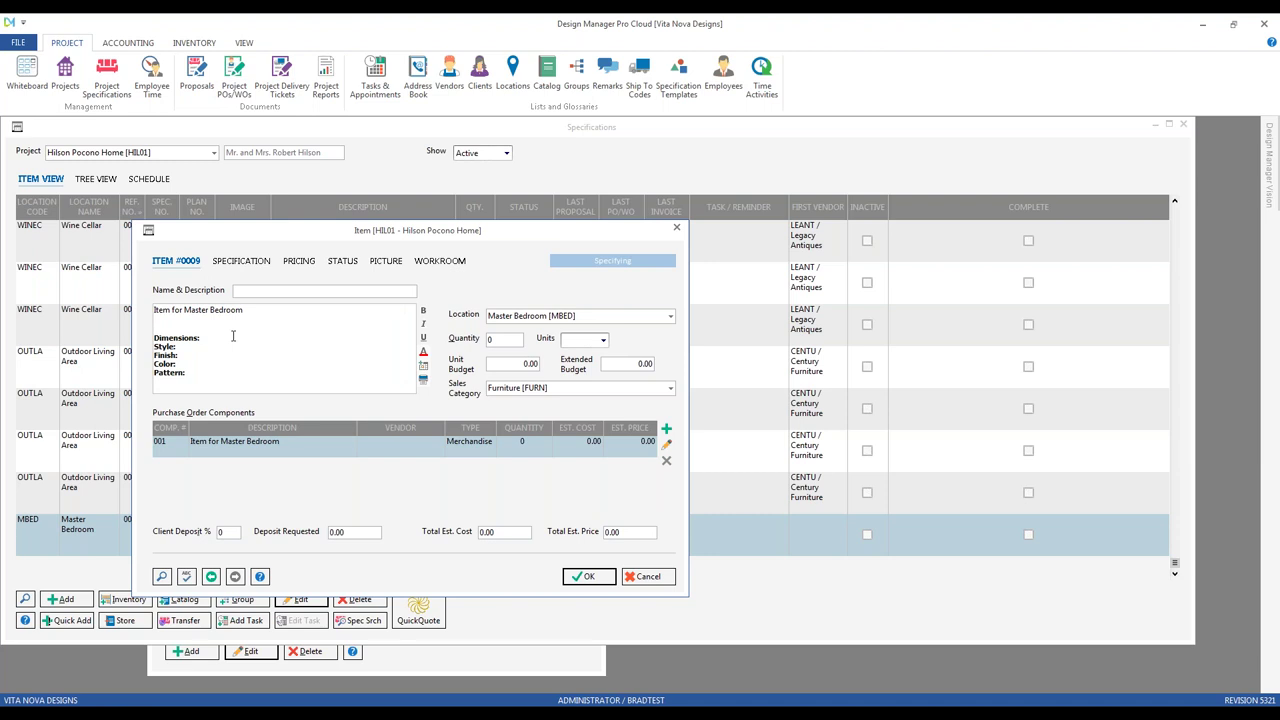
key(Delete)
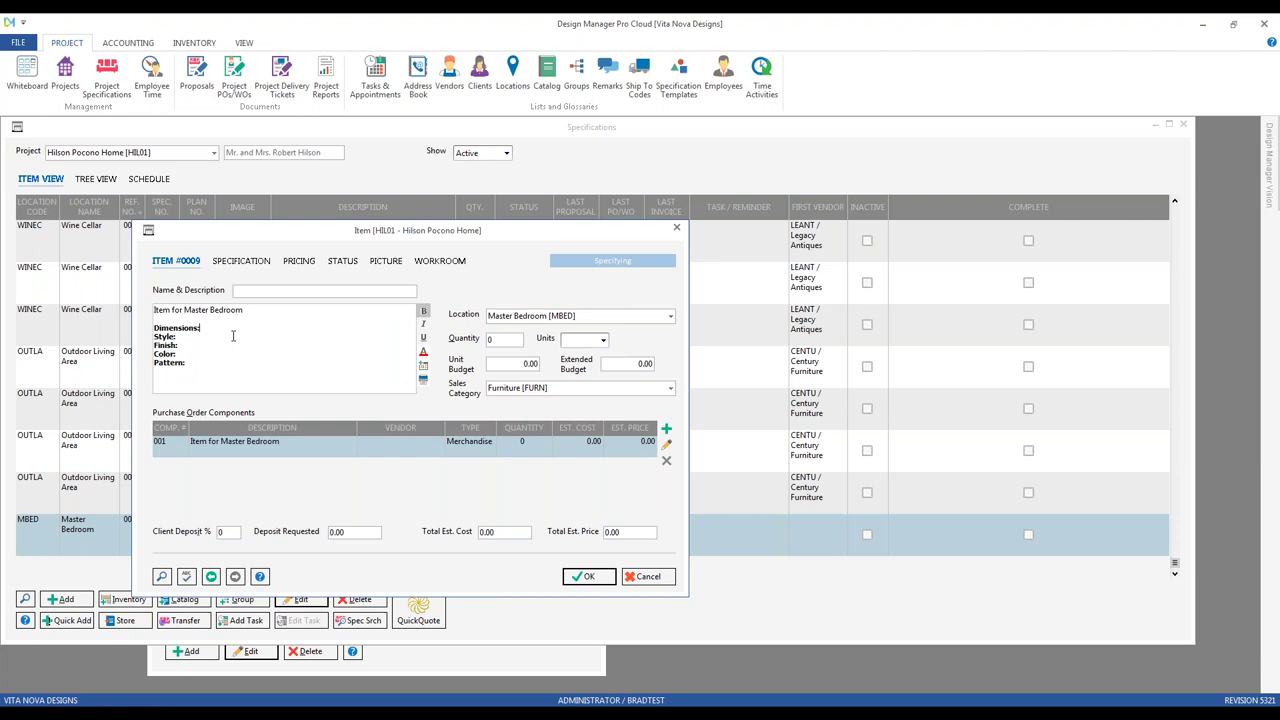
key(Down)
key(Down)
key(Down)
click(643, 577)
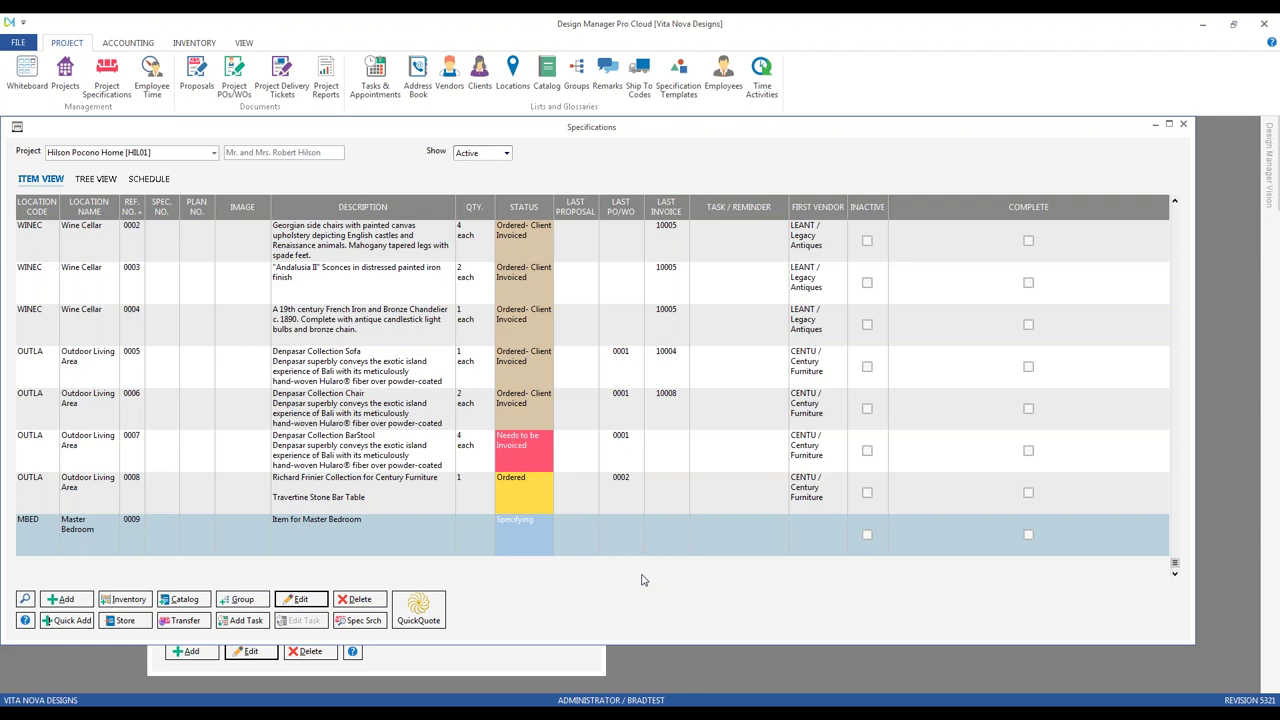
click(1183, 123)
Step: Close the Remarks Glossary and open the Employee / Salesperson glossary
click(594, 165)
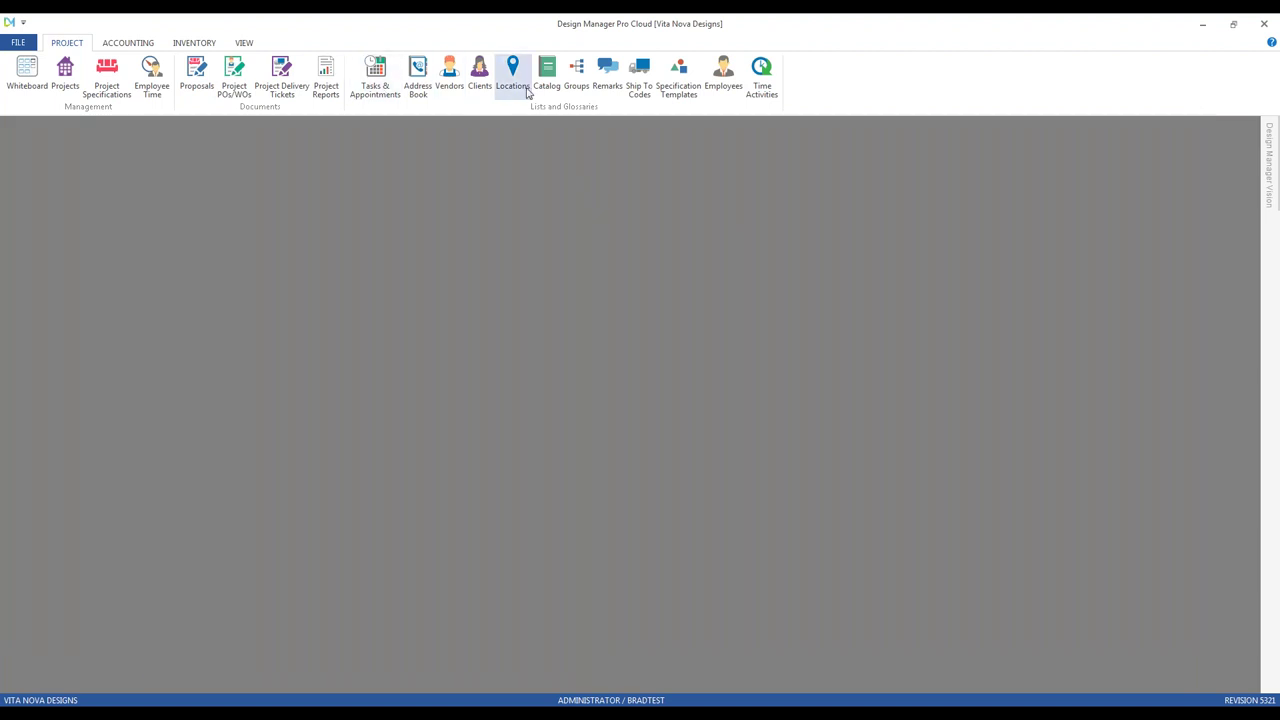
click(723, 78)
drag(442, 246, 437, 245)
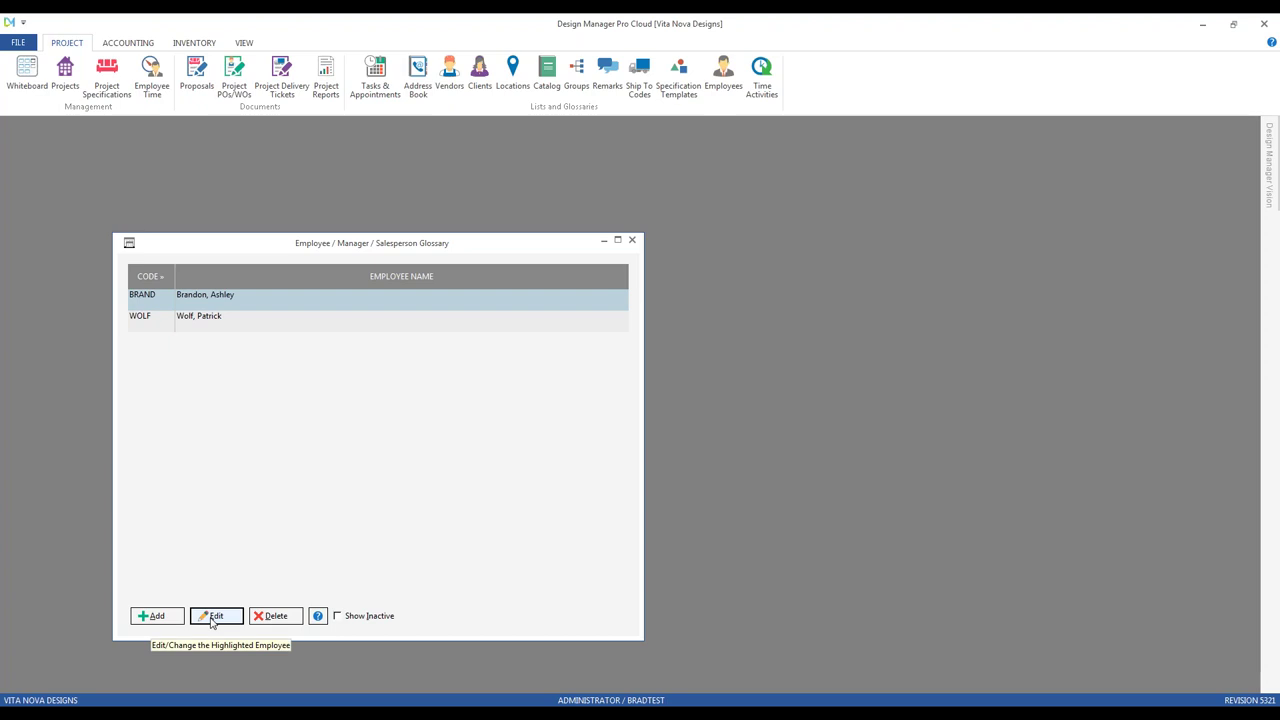
Step: Open the first salesperson's record, check its PO Designer field, and cancel without saving
click(212, 618)
drag(189, 260, 293, 319)
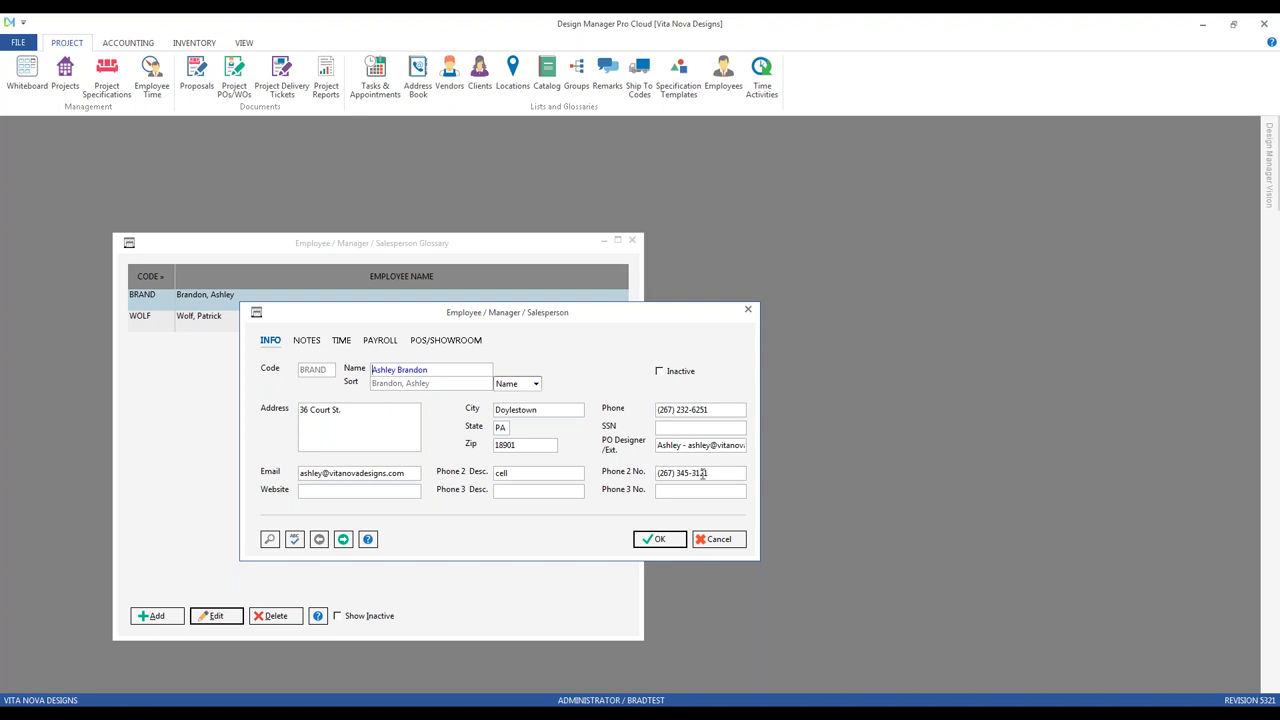
click(685, 446)
click(716, 539)
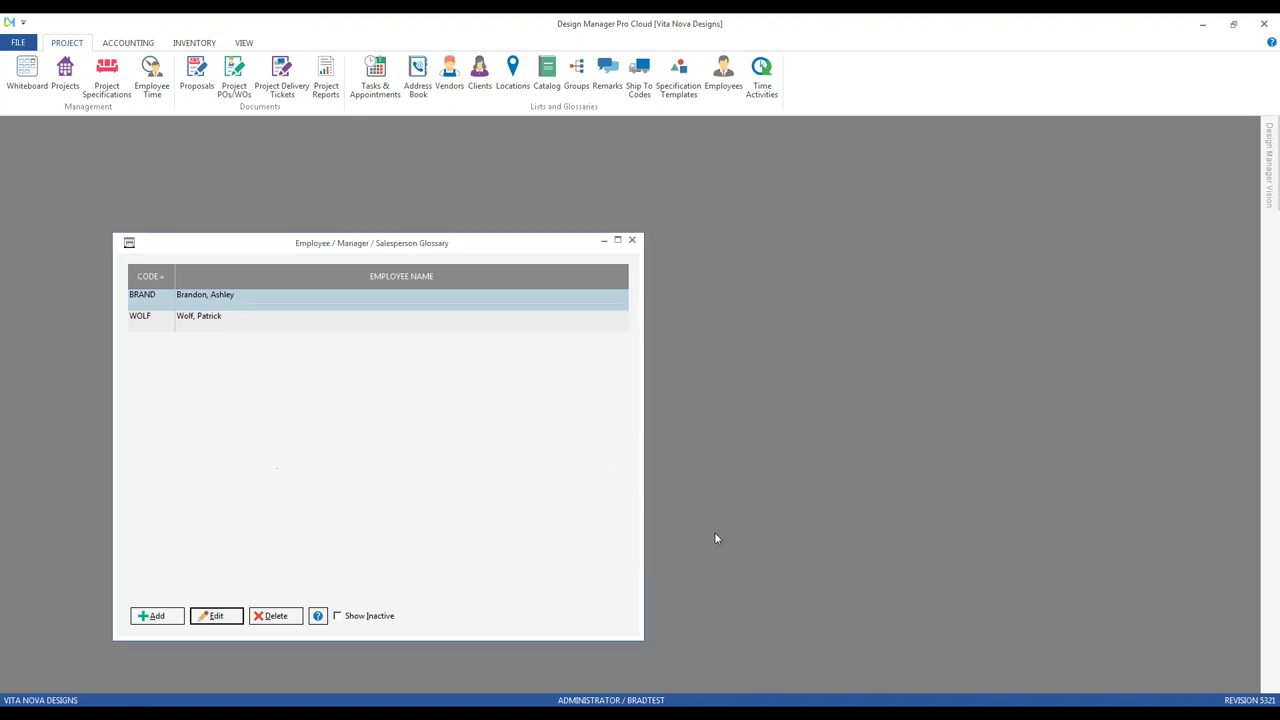
click(65, 74)
Step: Start a new project and assign the first salesperson as its Salesperson/Manager
drag(182, 133, 476, 245)
click(362, 626)
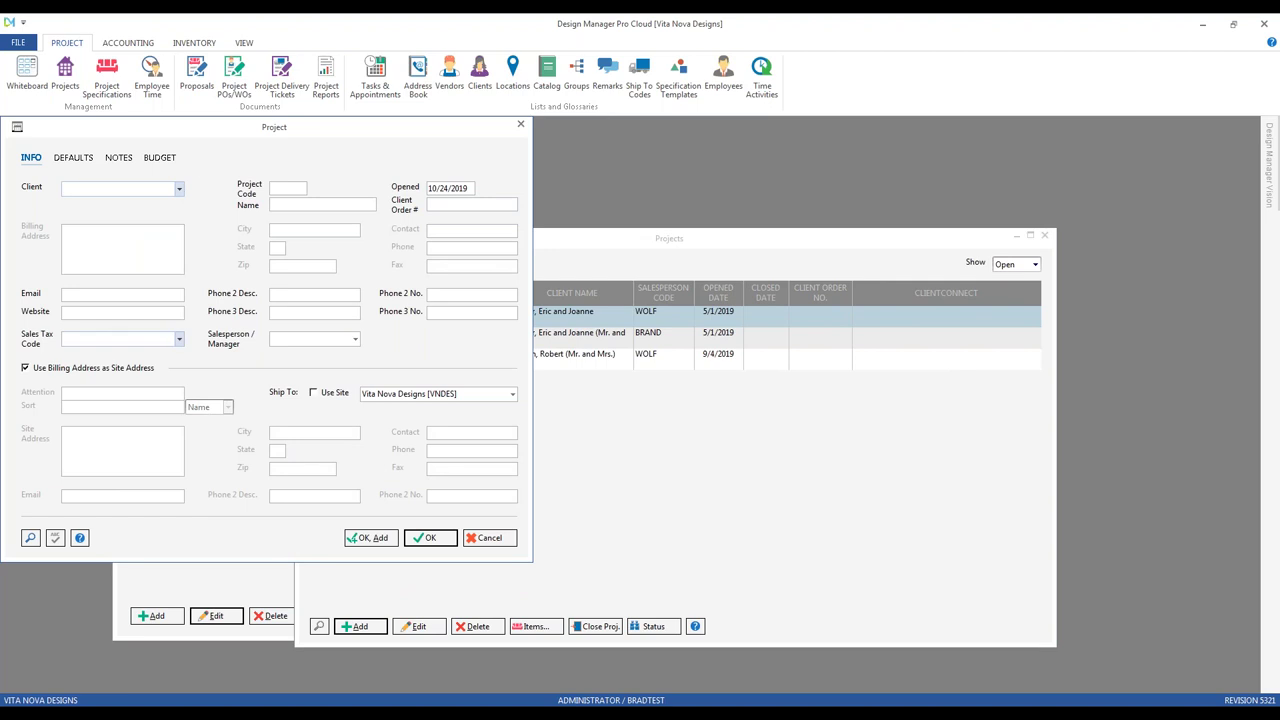
click(355, 340)
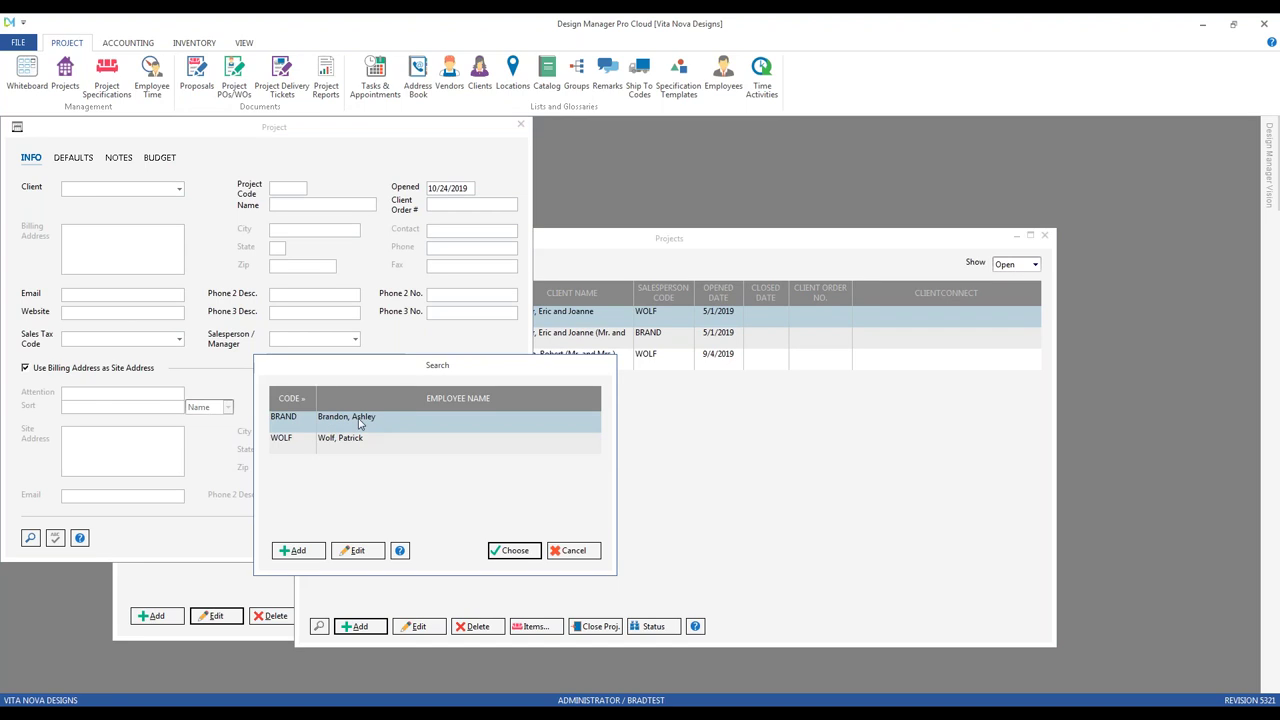
click(514, 550)
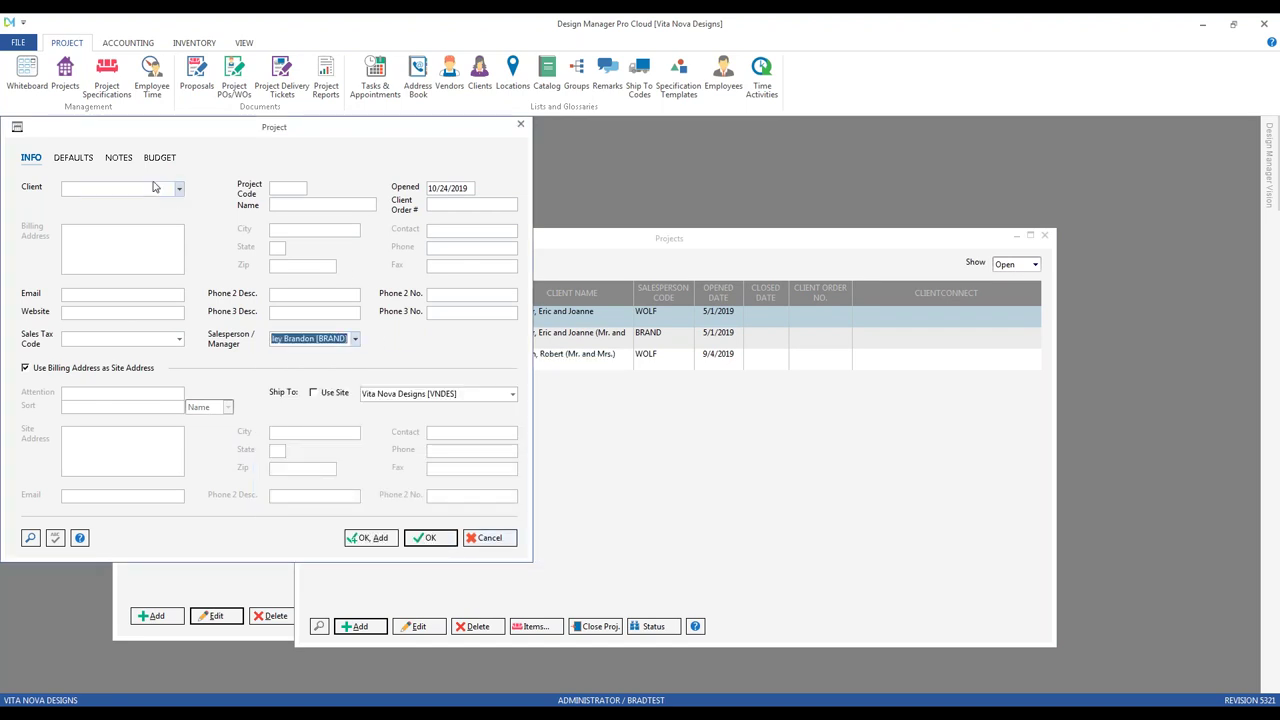
Step: Highlight the PO Designer contact carried into the project defaults, then discard the project
click(82, 159)
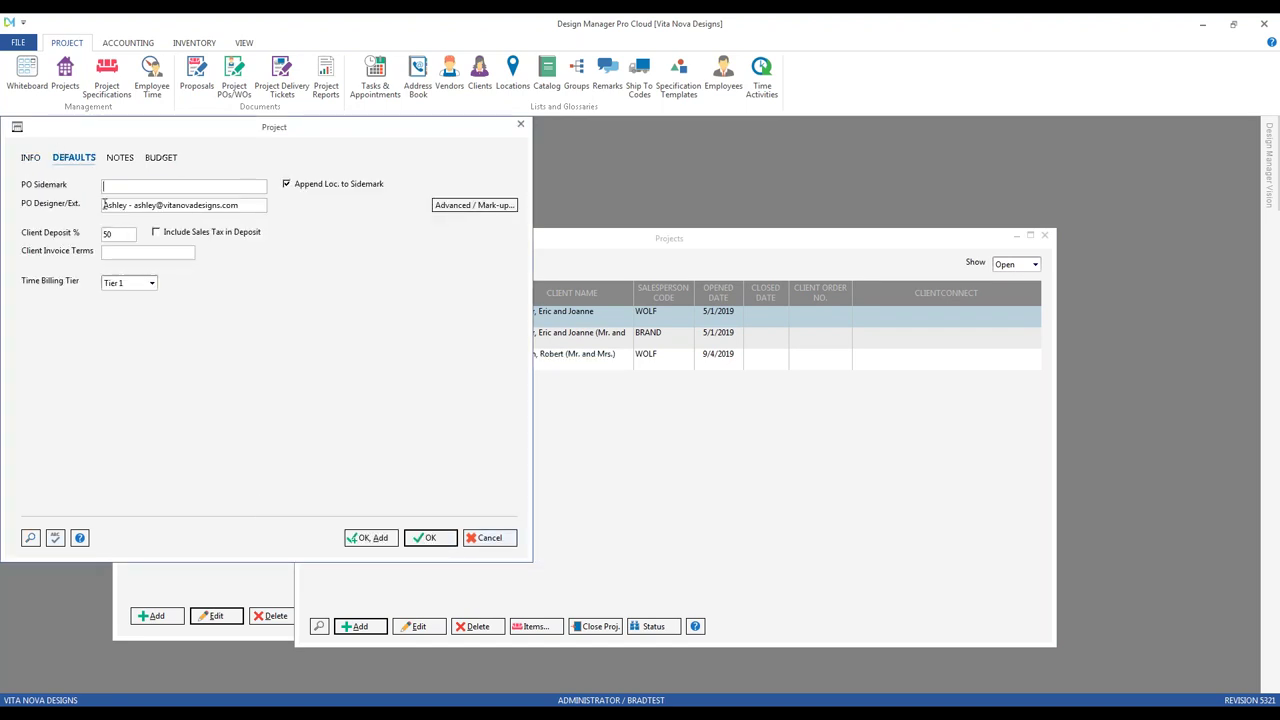
drag(103, 205, 254, 224)
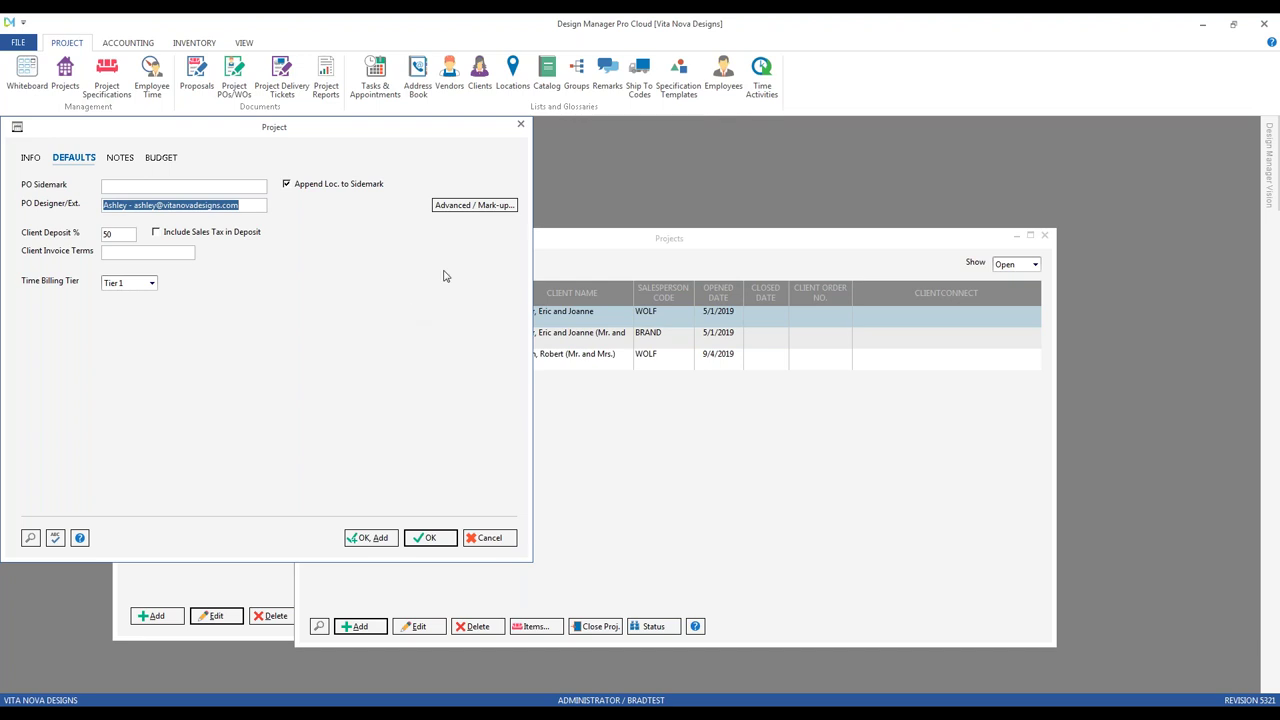
click(490, 538)
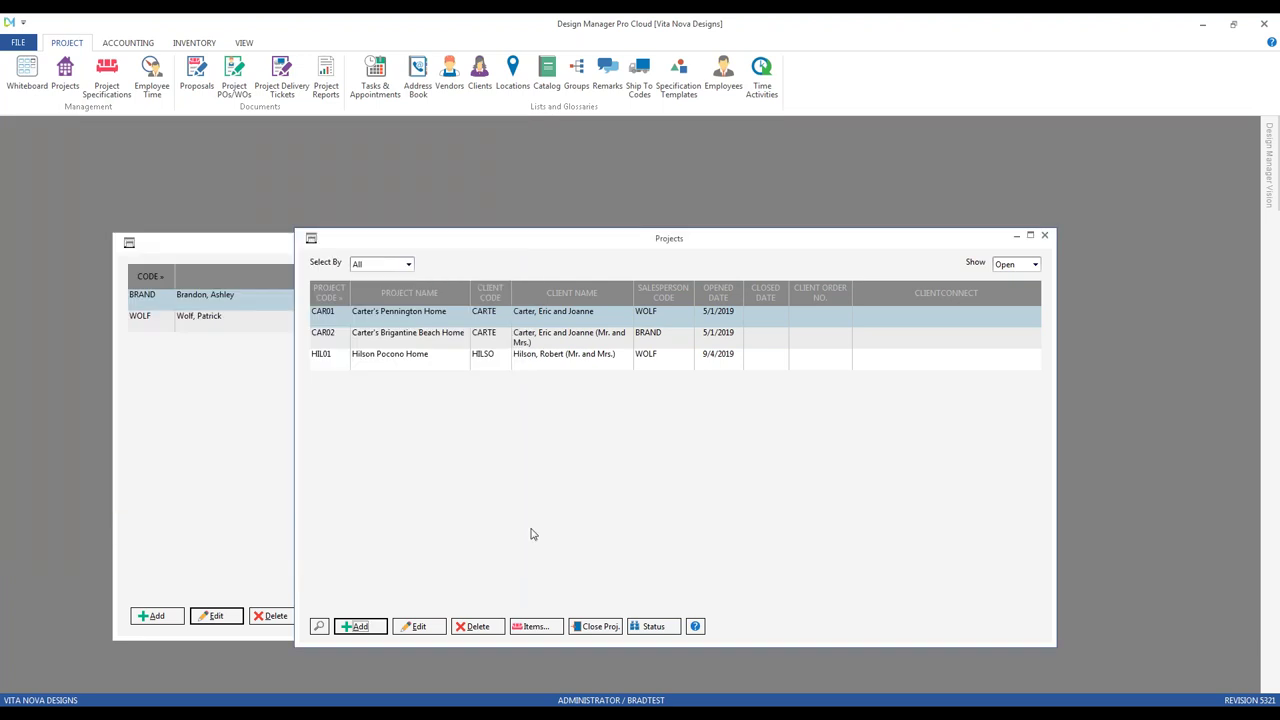
Step: Close Projects and show the first salesperson's POS settings: 20% commission, VND showroom, PA tax
click(206, 249)
click(1044, 237)
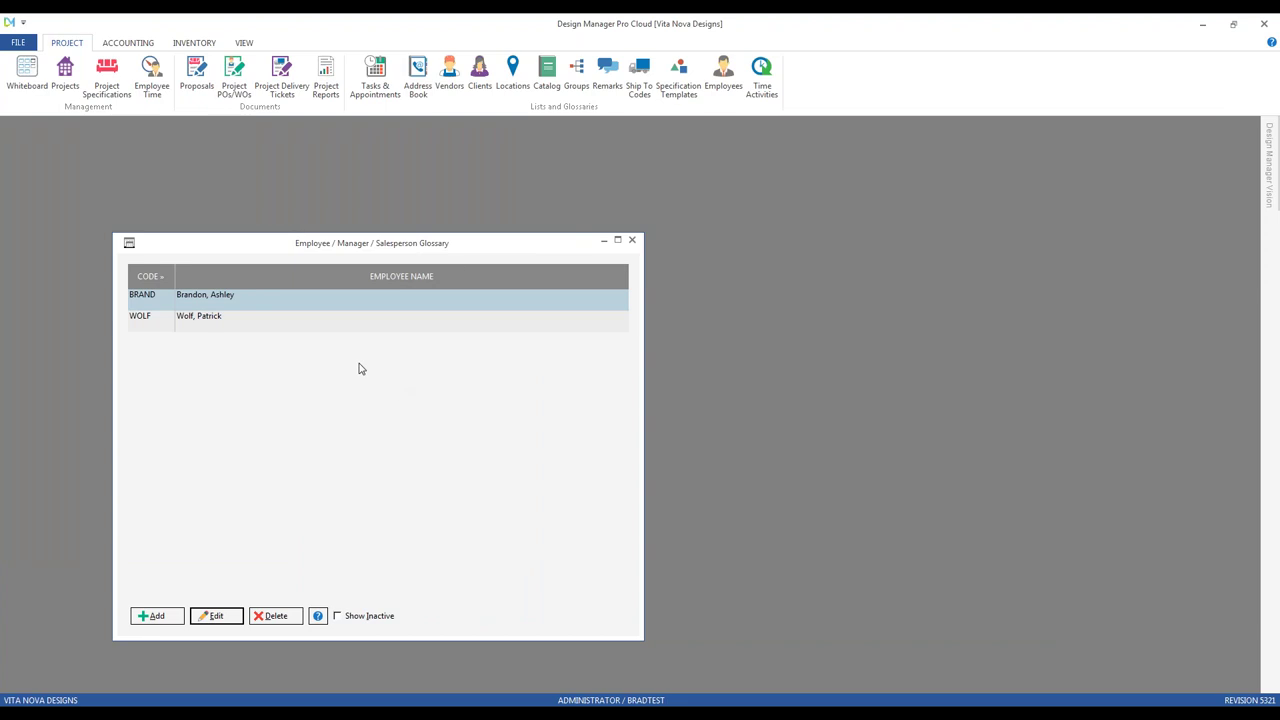
double_click(266, 307)
drag(212, 151, 456, 326)
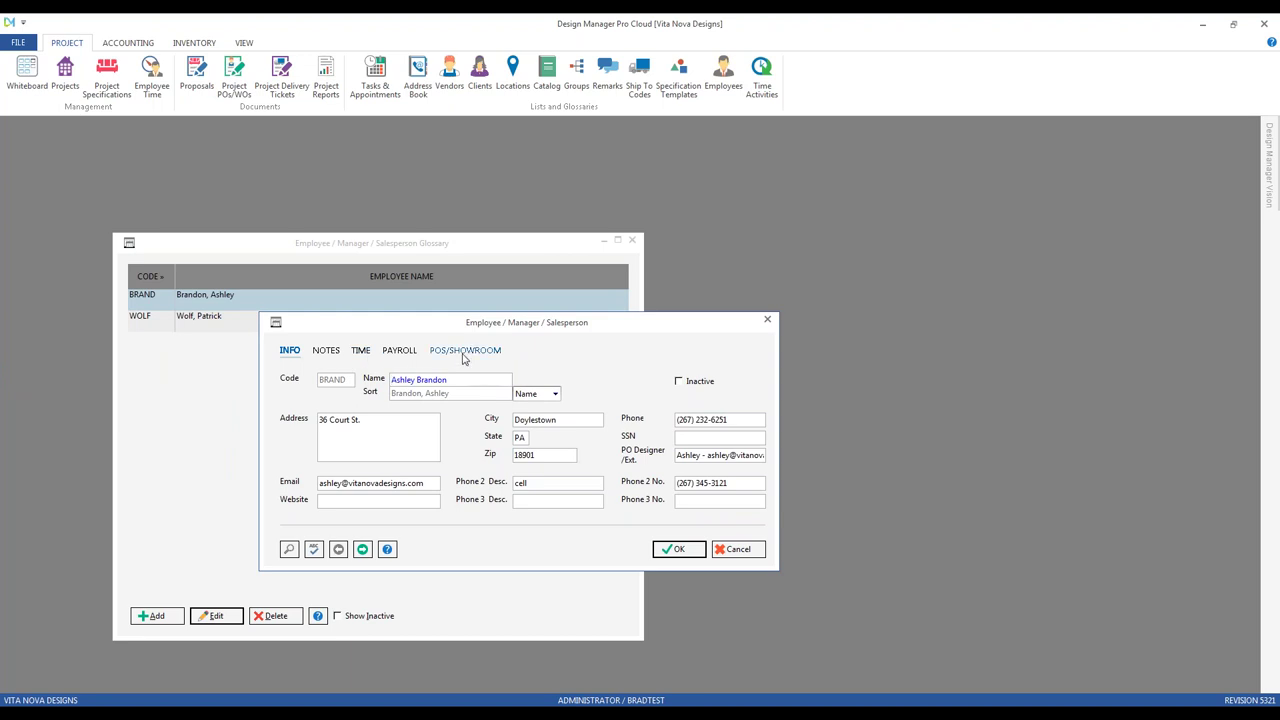
click(463, 352)
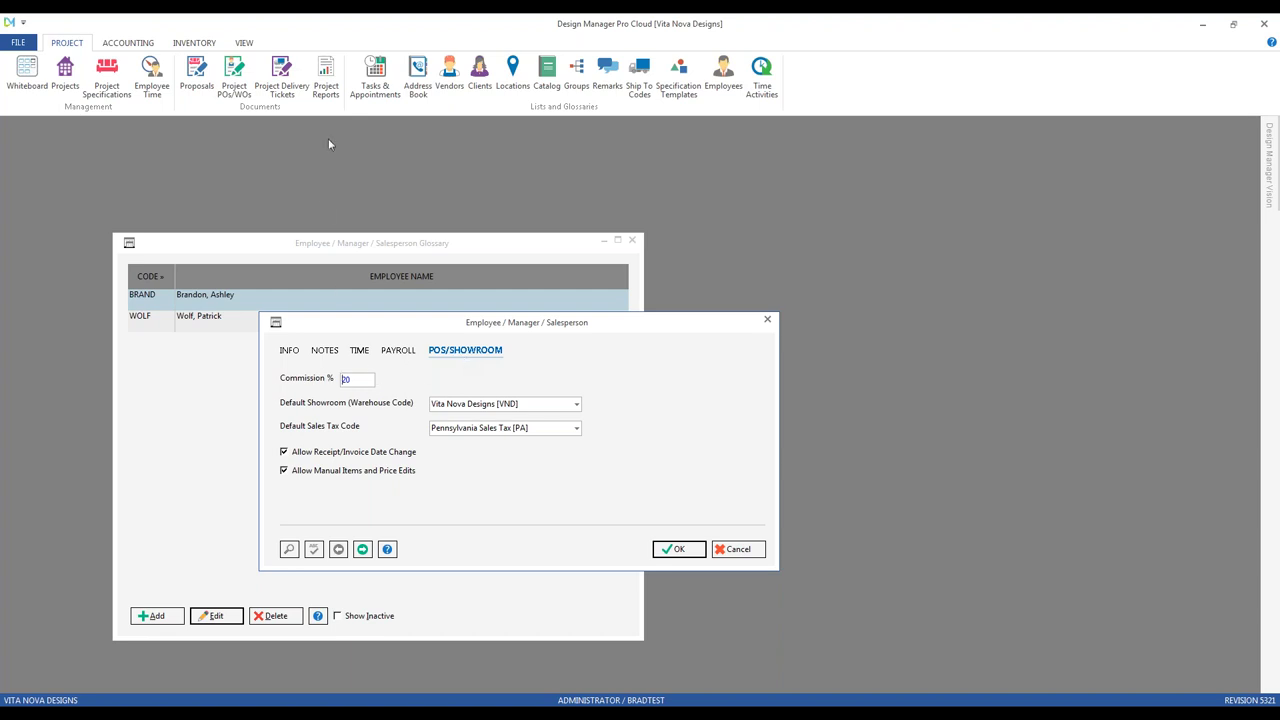
click(127, 43)
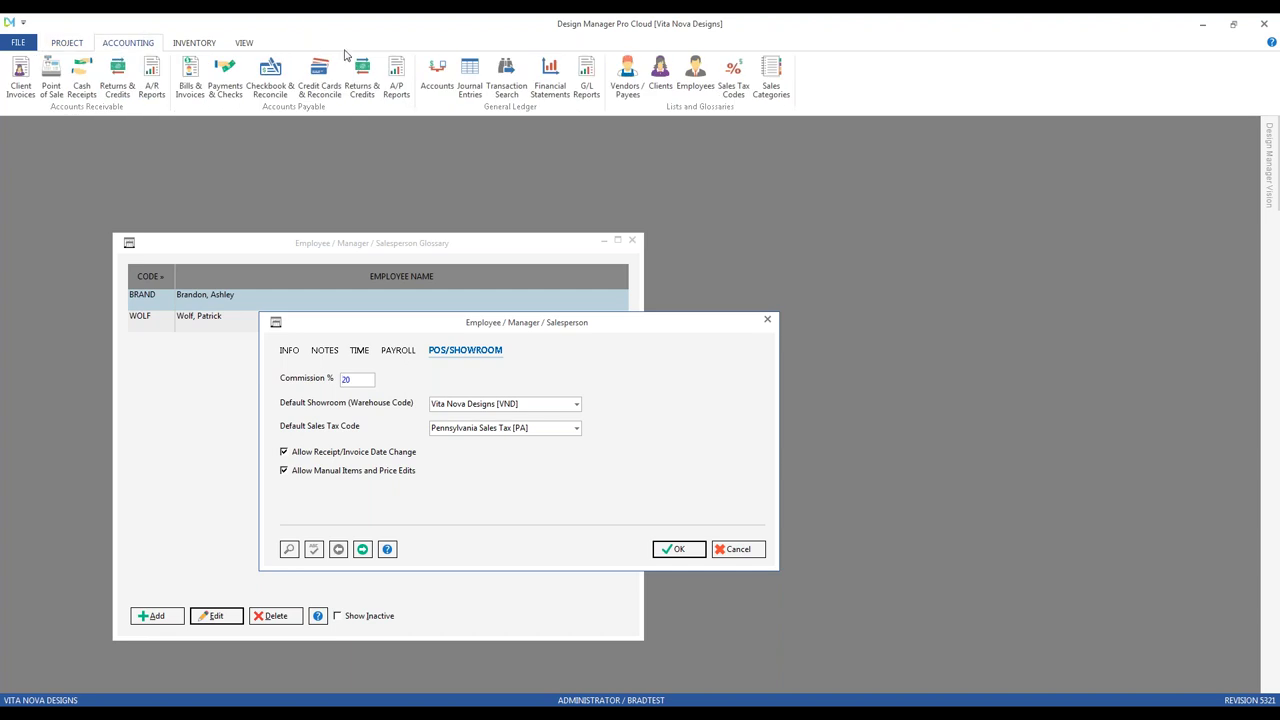
click(152, 80)
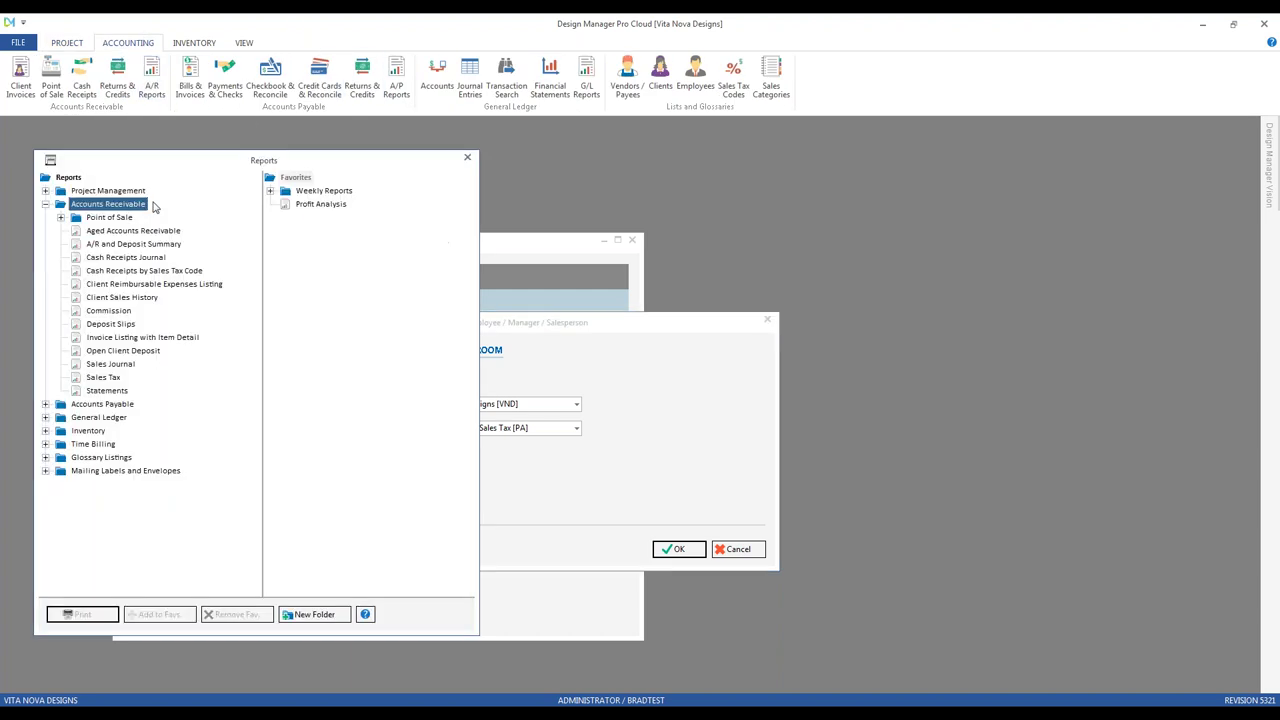
click(108, 312)
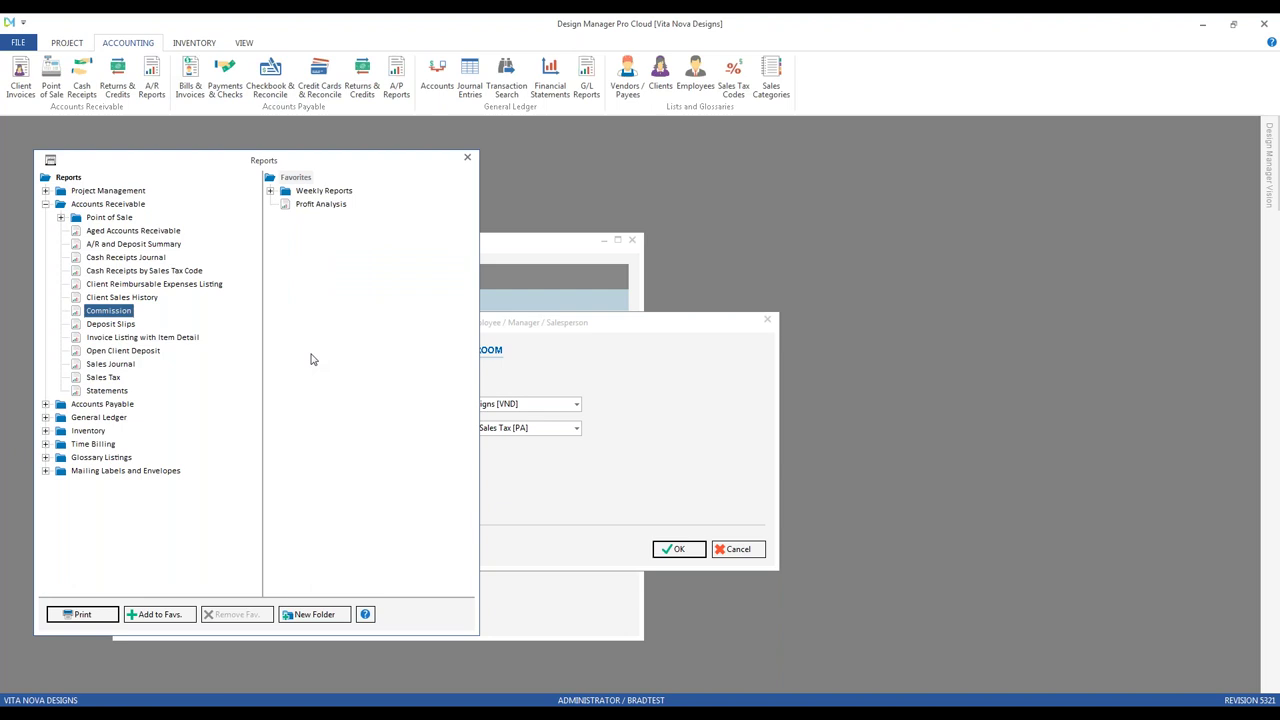
click(467, 159)
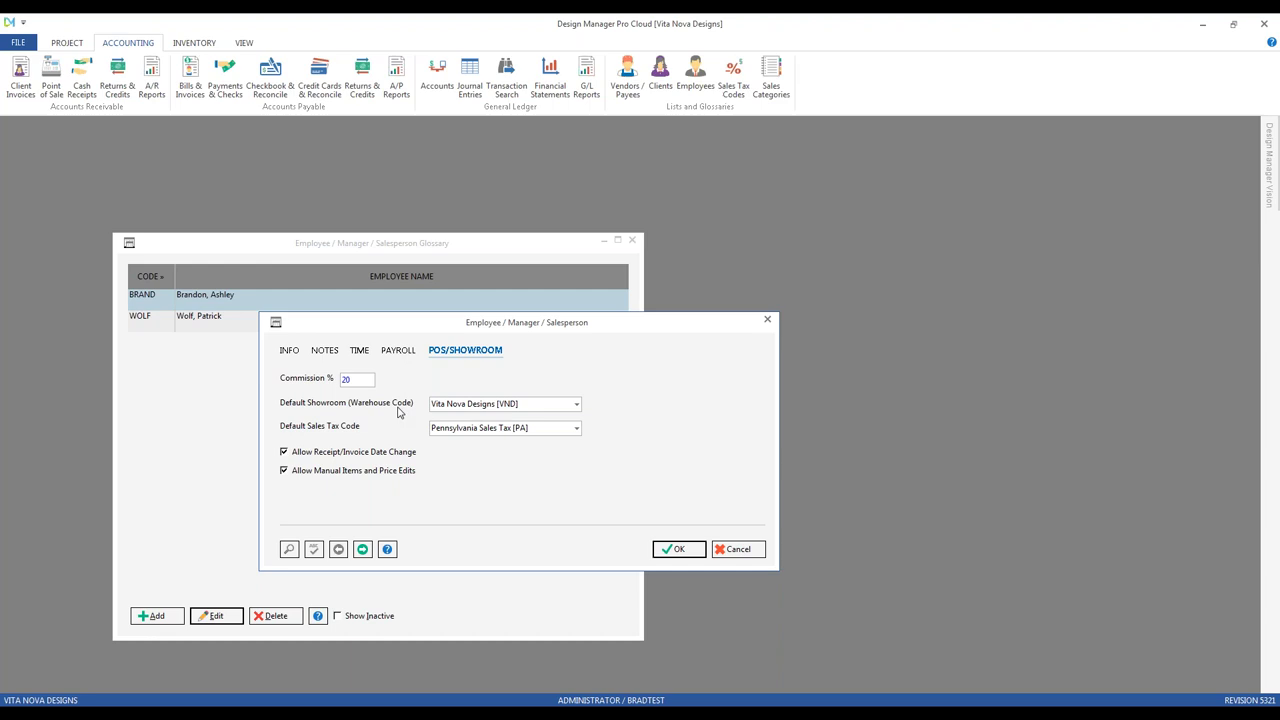
Step: Point out the default showroom and sales tax code, then cancel the record unsaved
click(536, 401)
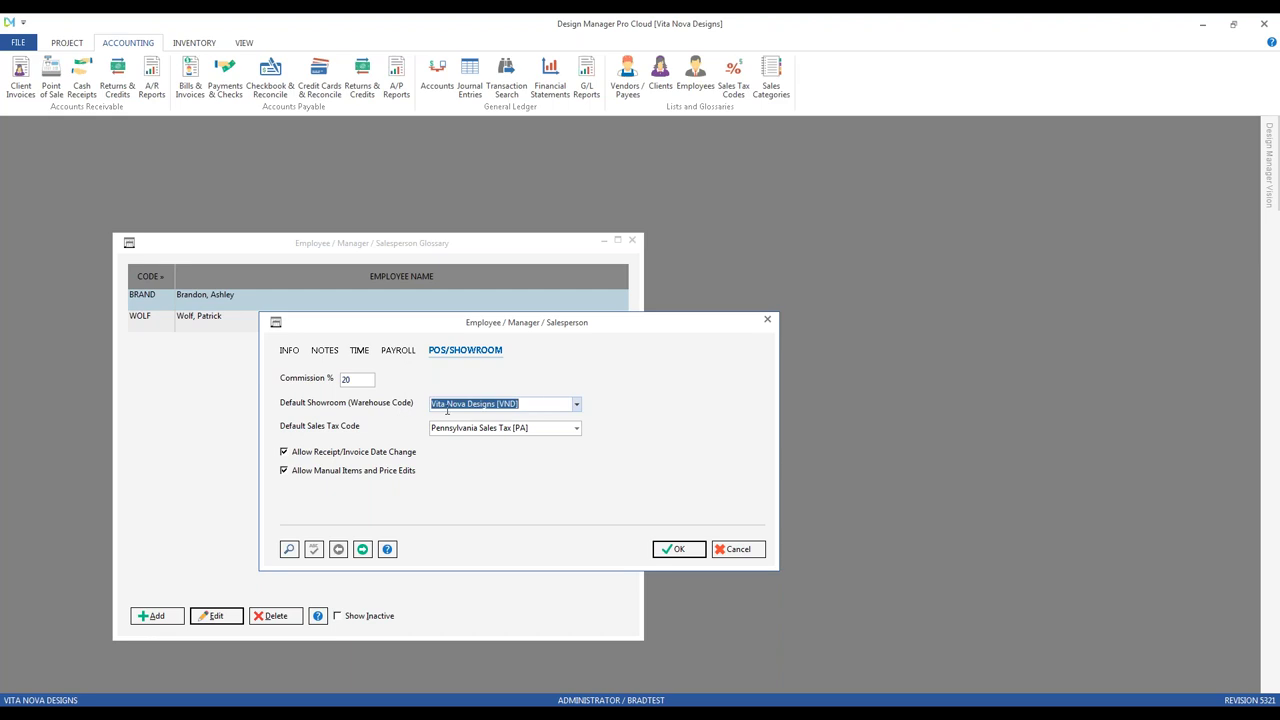
click(539, 426)
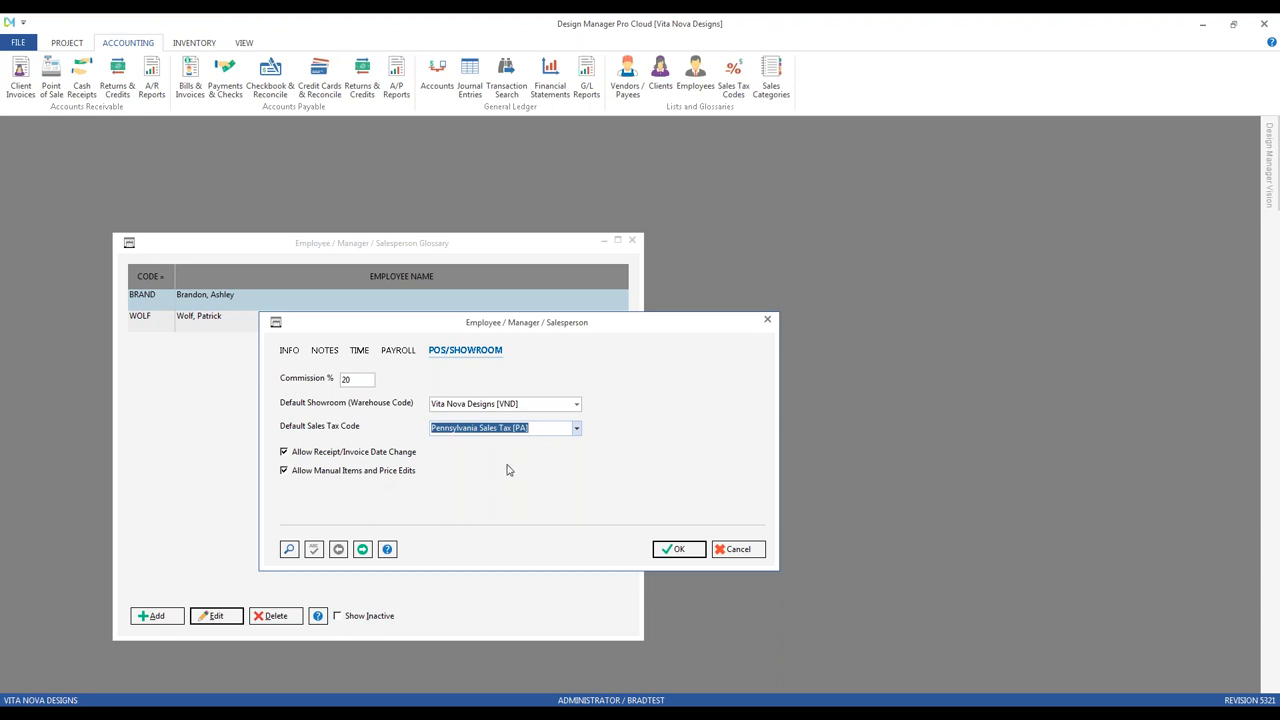
click(732, 549)
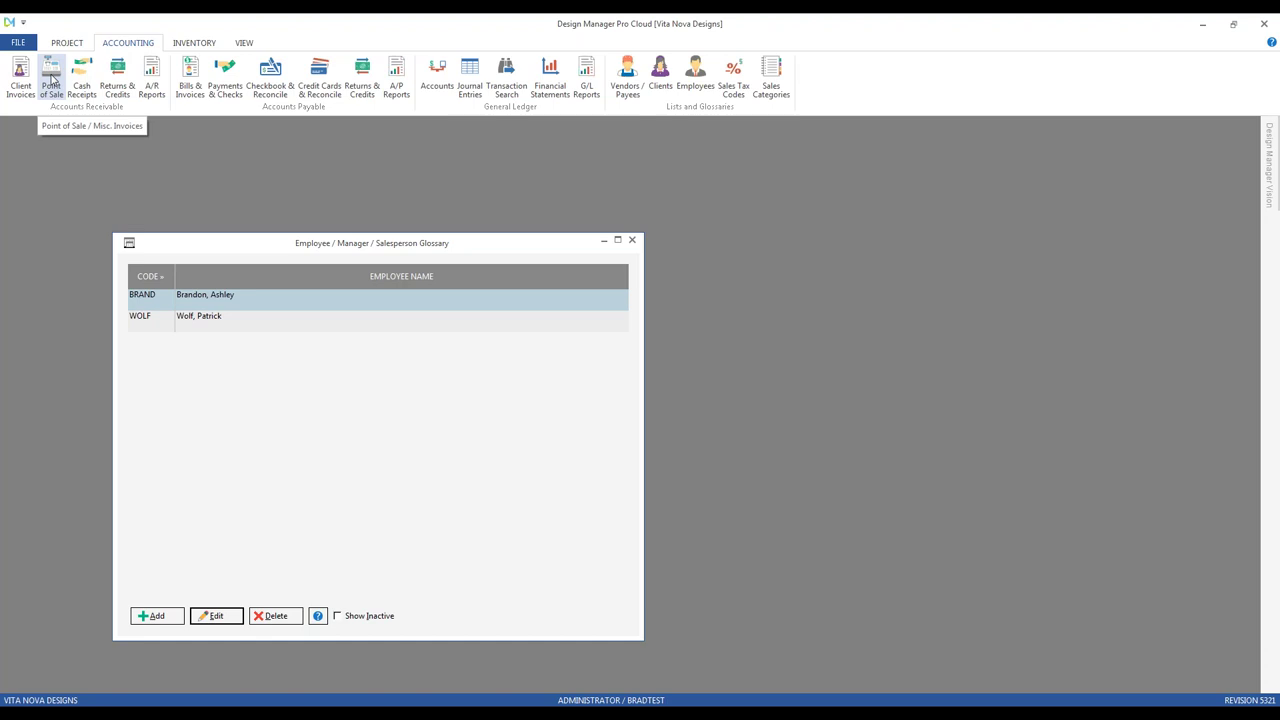
Step: Log in to Point of Sale with the first salesperson's employee code
click(50, 80)
drag(170, 196, 588, 438)
text(BRAND)
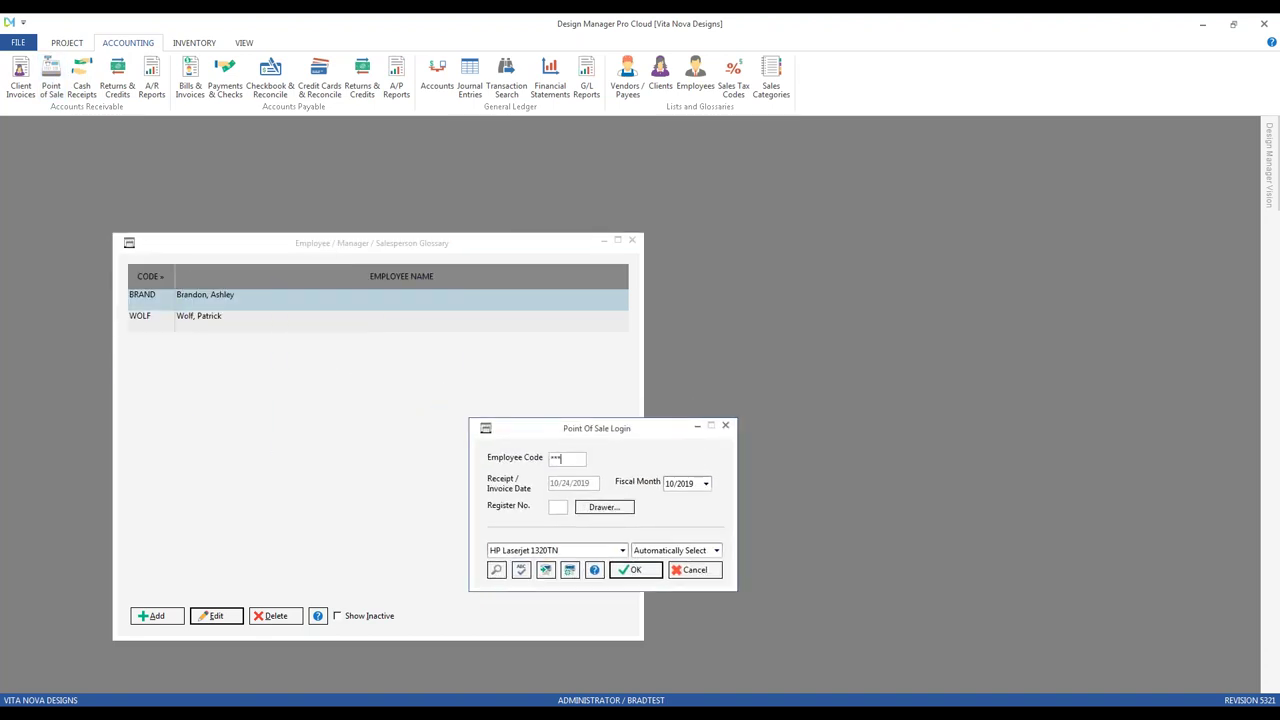
key(Tab)
click(578, 483)
click(634, 570)
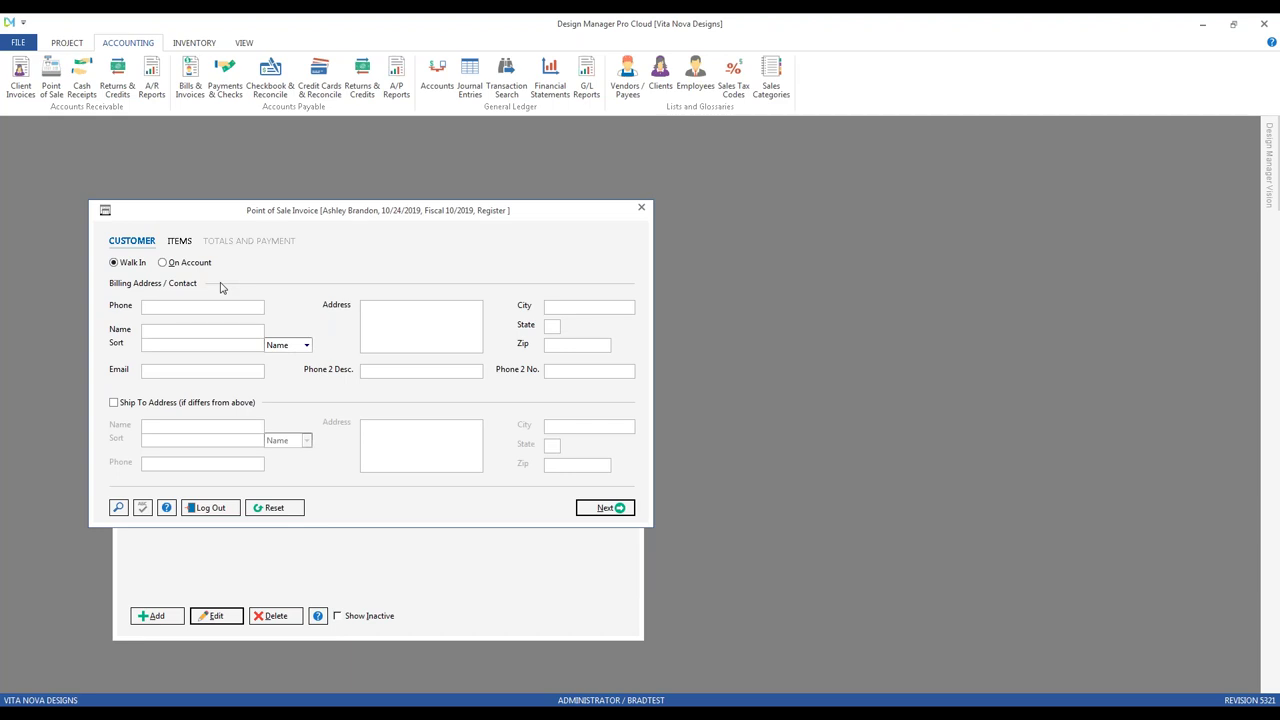
Step: Enter the customer's phone number and name for the invoice
key(Tab)
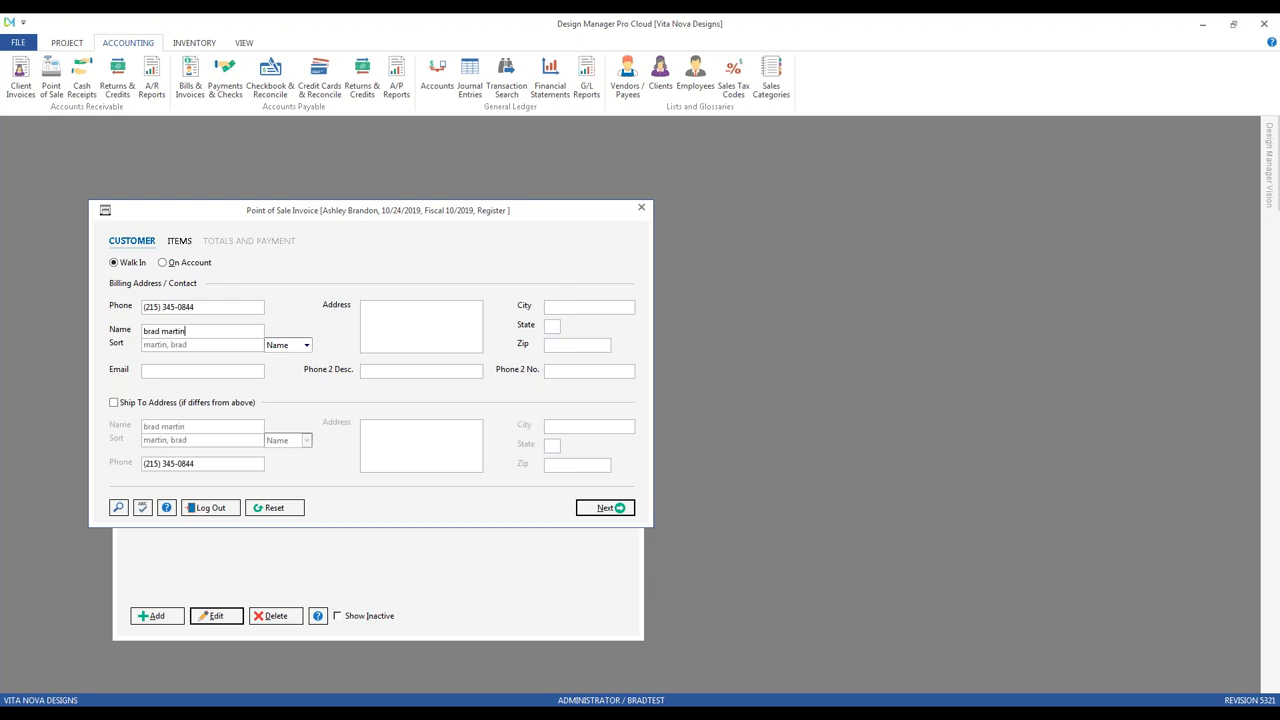
click(605, 507)
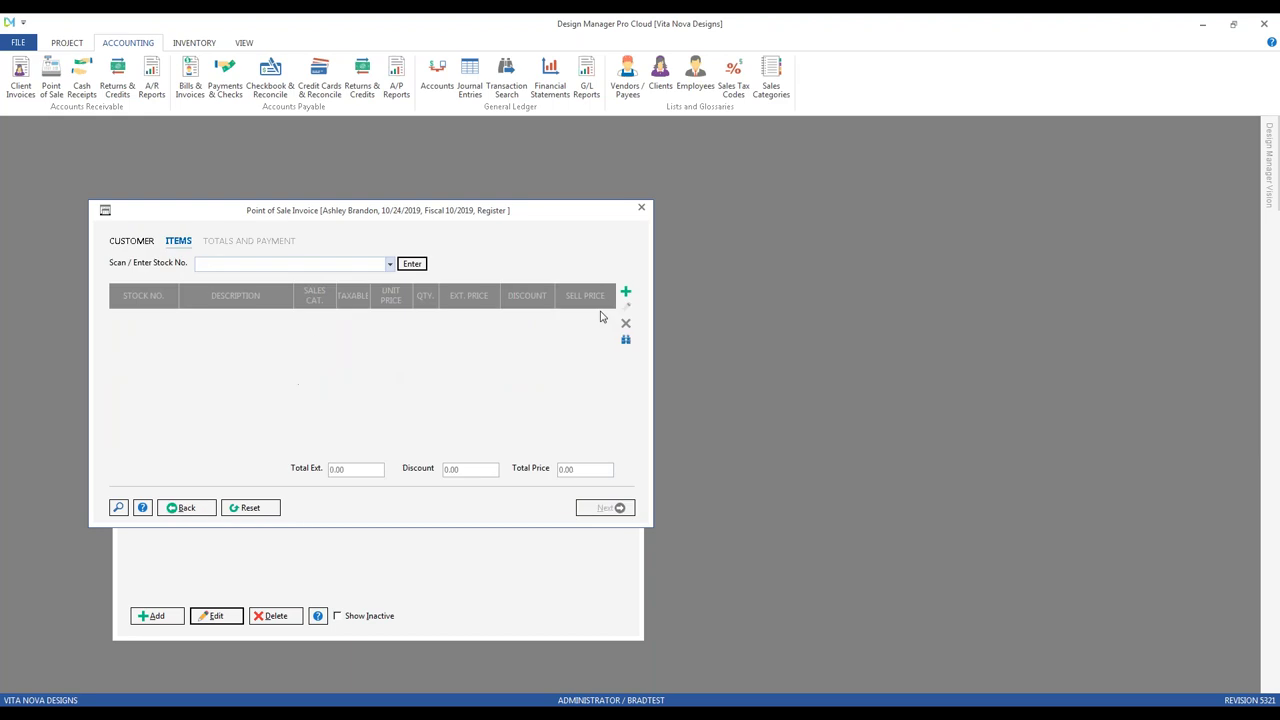
Step: Add an invoice item described 'item for POS sales' with a unit price of 500
click(625, 291)
drag(243, 234, 313, 283)
click(308, 381)
text(item for POS sales)
key(Tab)
text(500)
key(Tab)
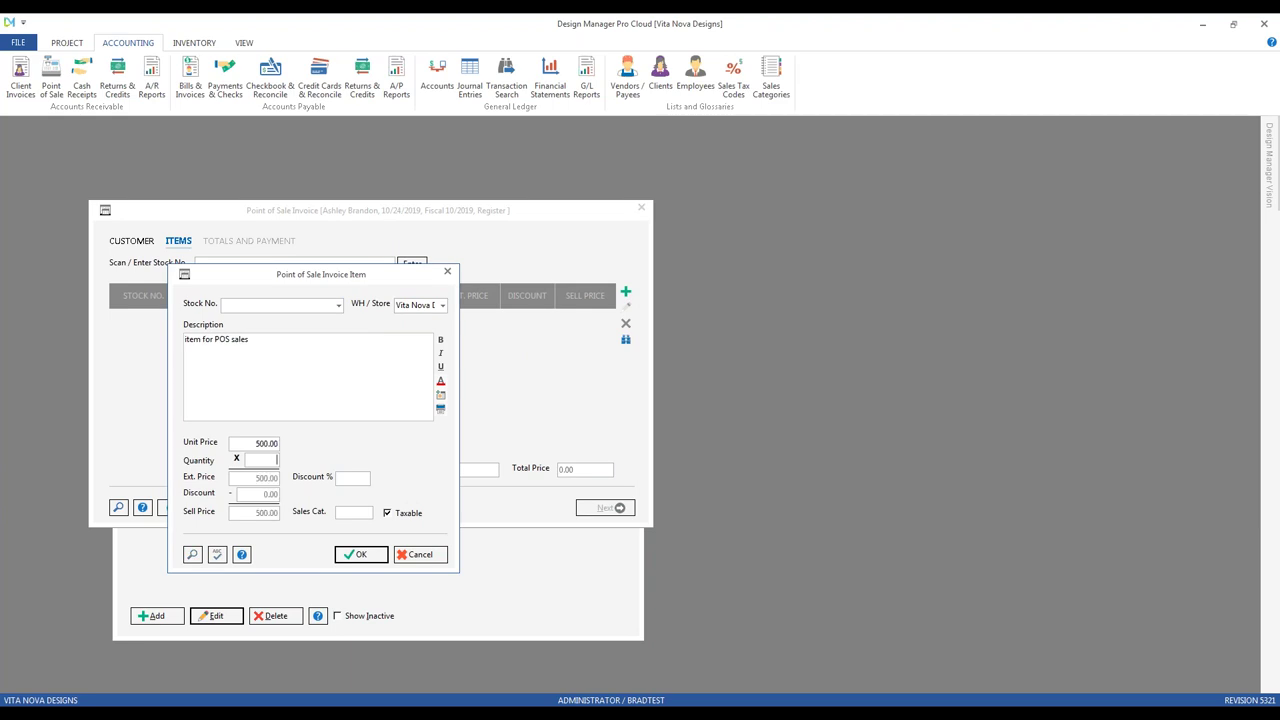
click(264, 443)
click(347, 478)
Step: Discard the item, cancel the point-of-sale invoice and close the employee glossary
click(431, 555)
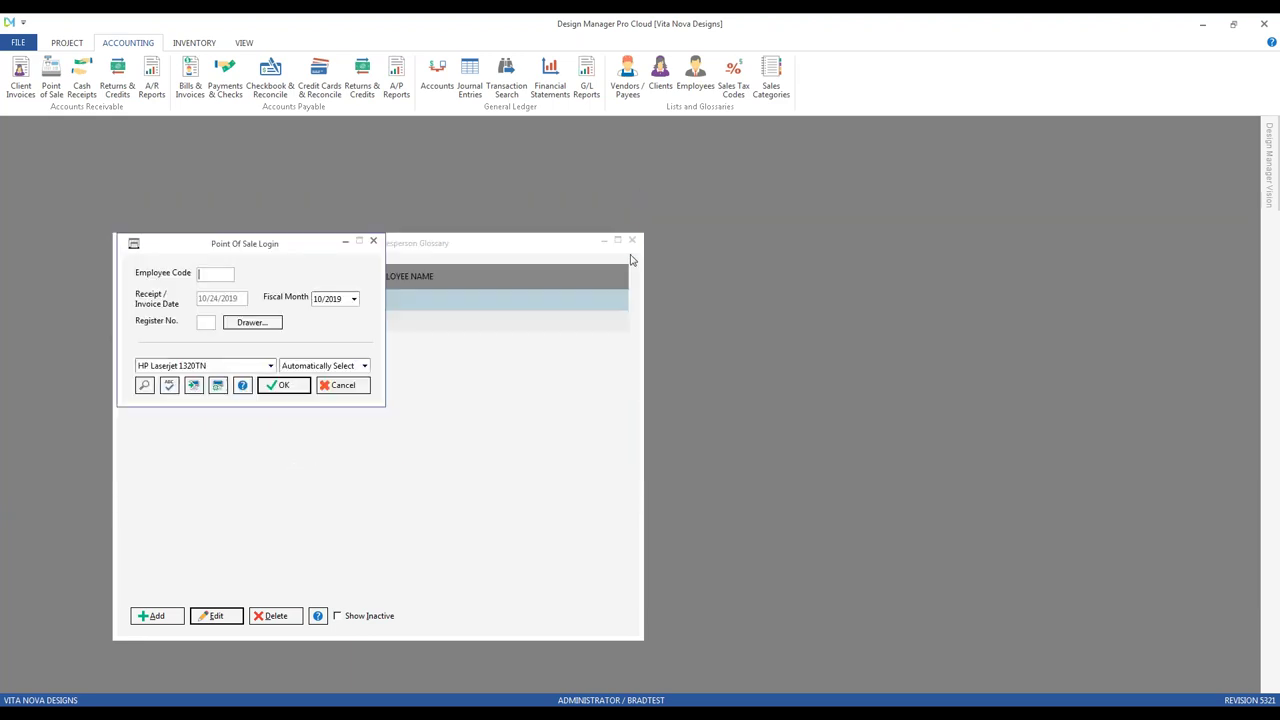
click(343, 384)
click(633, 240)
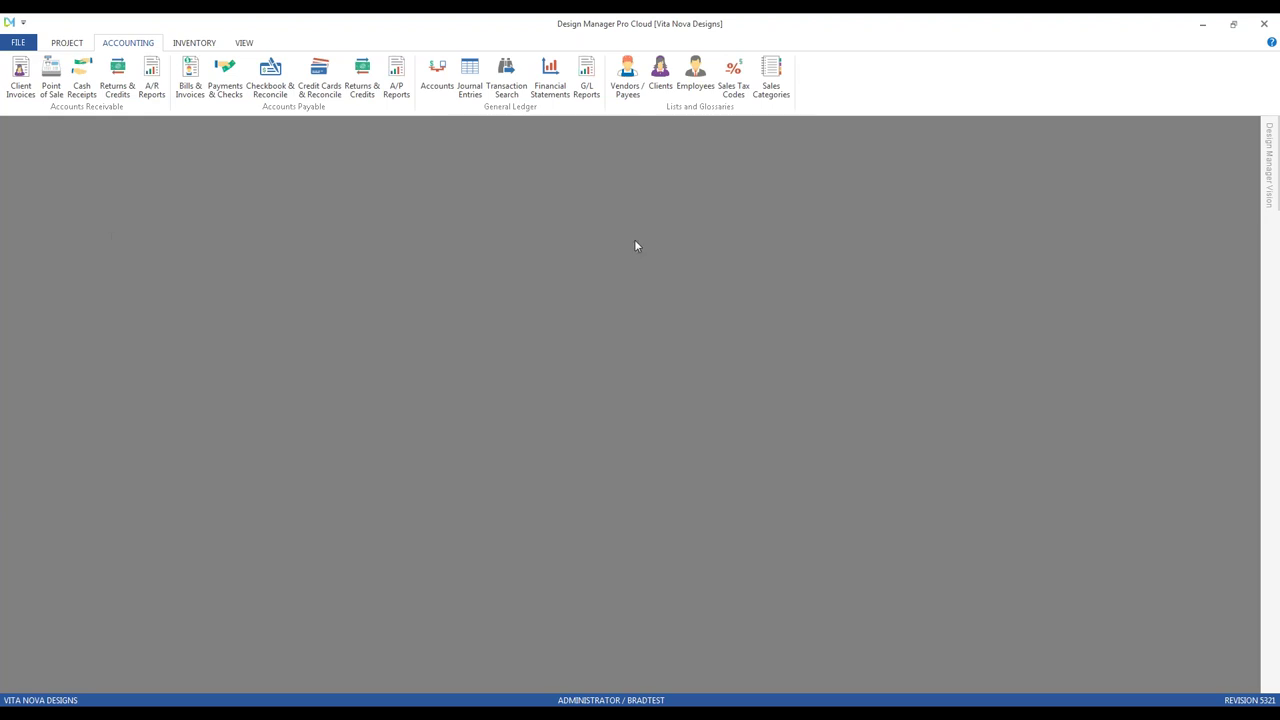